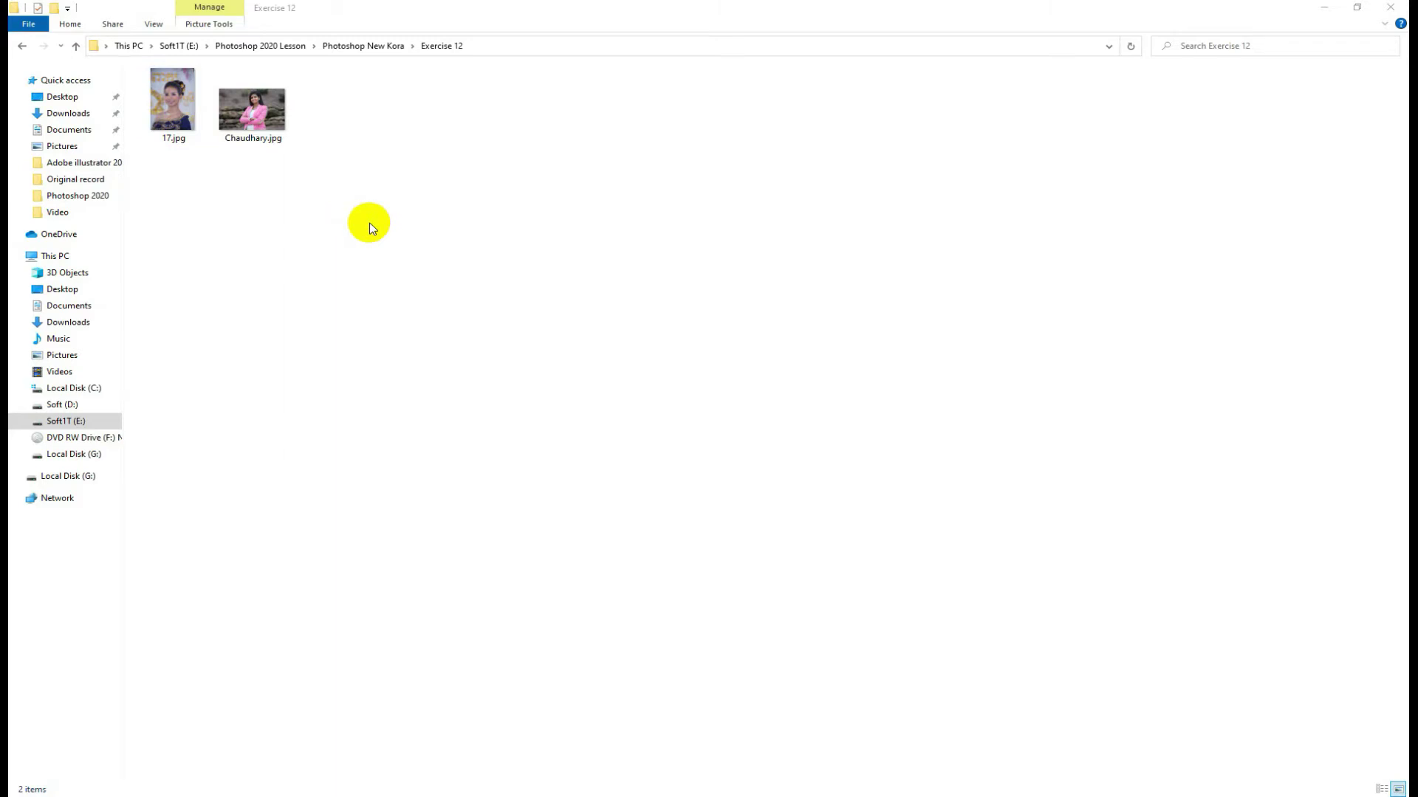
Drag Chaudhary.jpg from the Exercise 12 folder onto the Photoshop taskbar icon.
click(255, 113)
drag(256, 112, 950, 791)
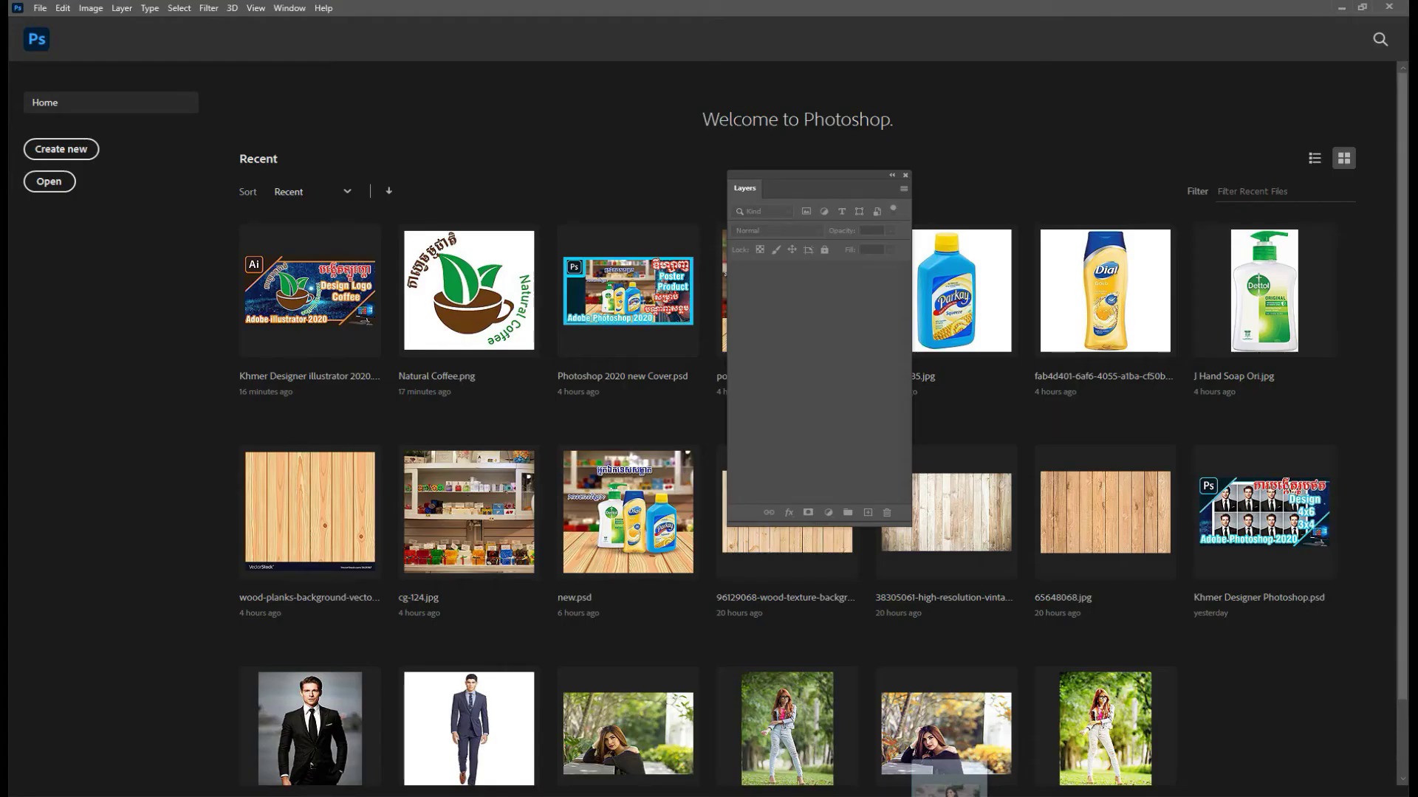
Drop Chaudhary.jpg on the Photoshop Home screen and float its document in a separate window.
drag(950, 792, 749, 622)
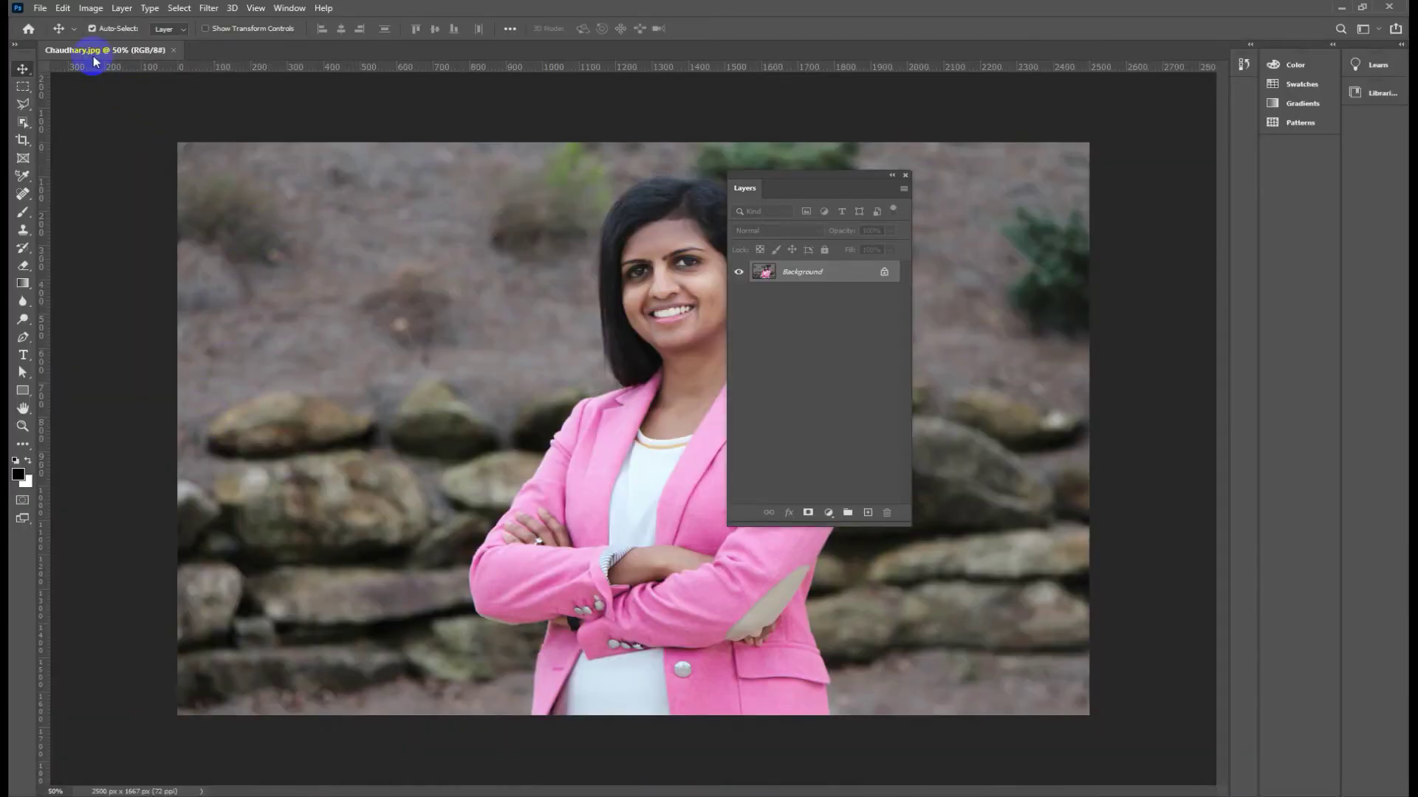
drag(101, 50, 267, 81)
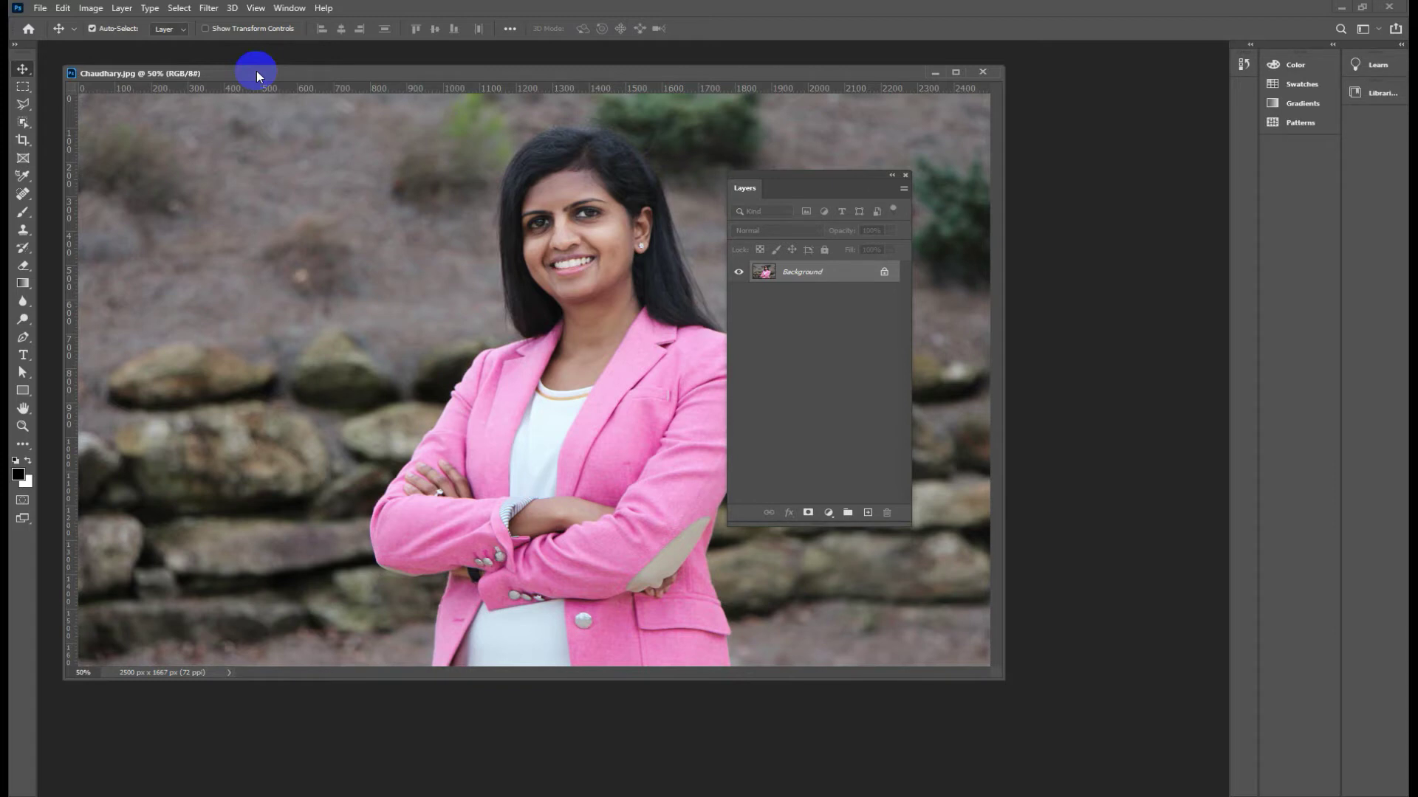
Duplicate the image as 'Chaudhary copy', float it, and close the original Chaudhary.jpg.
right_click(266, 75)
click(289, 83)
click(824, 251)
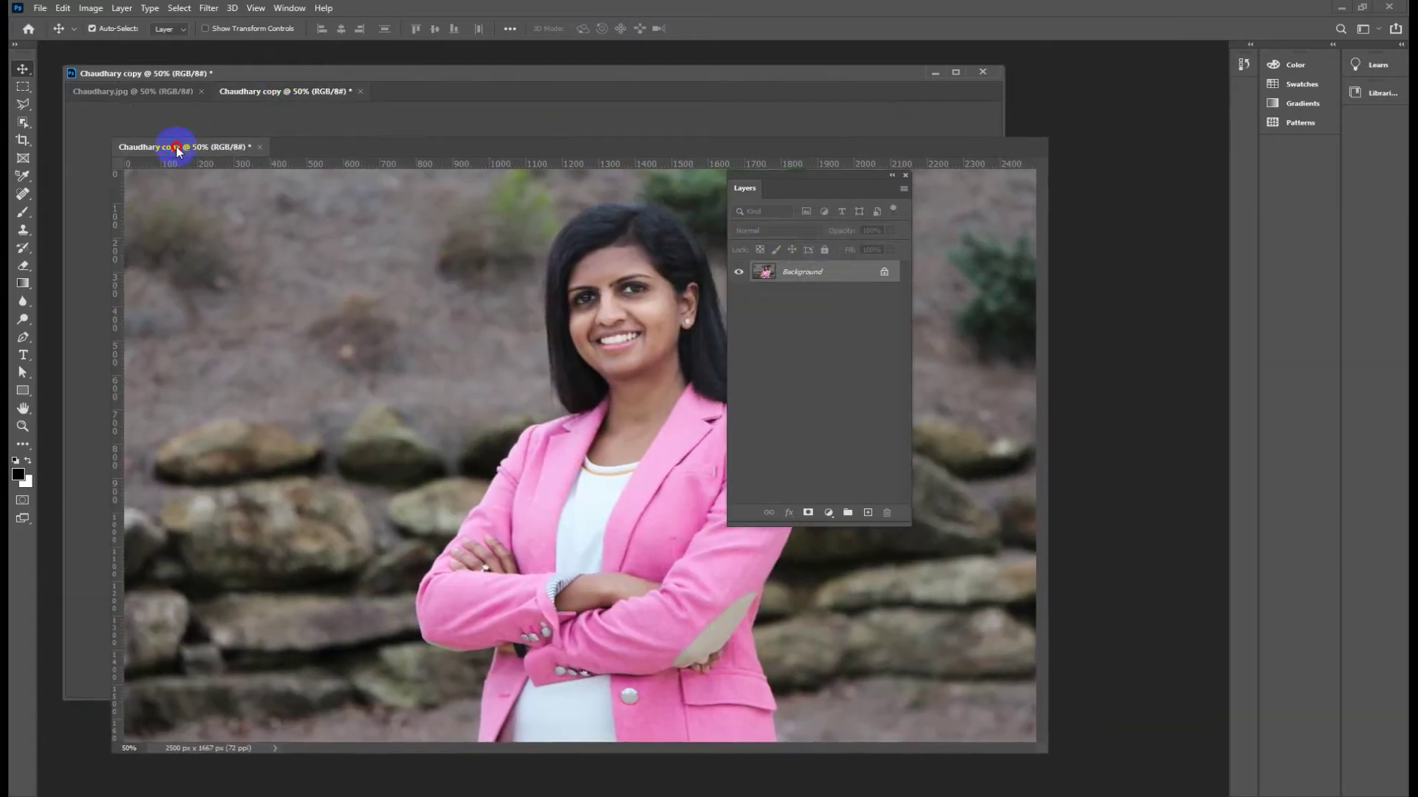
drag(303, 118, 212, 155)
click(984, 72)
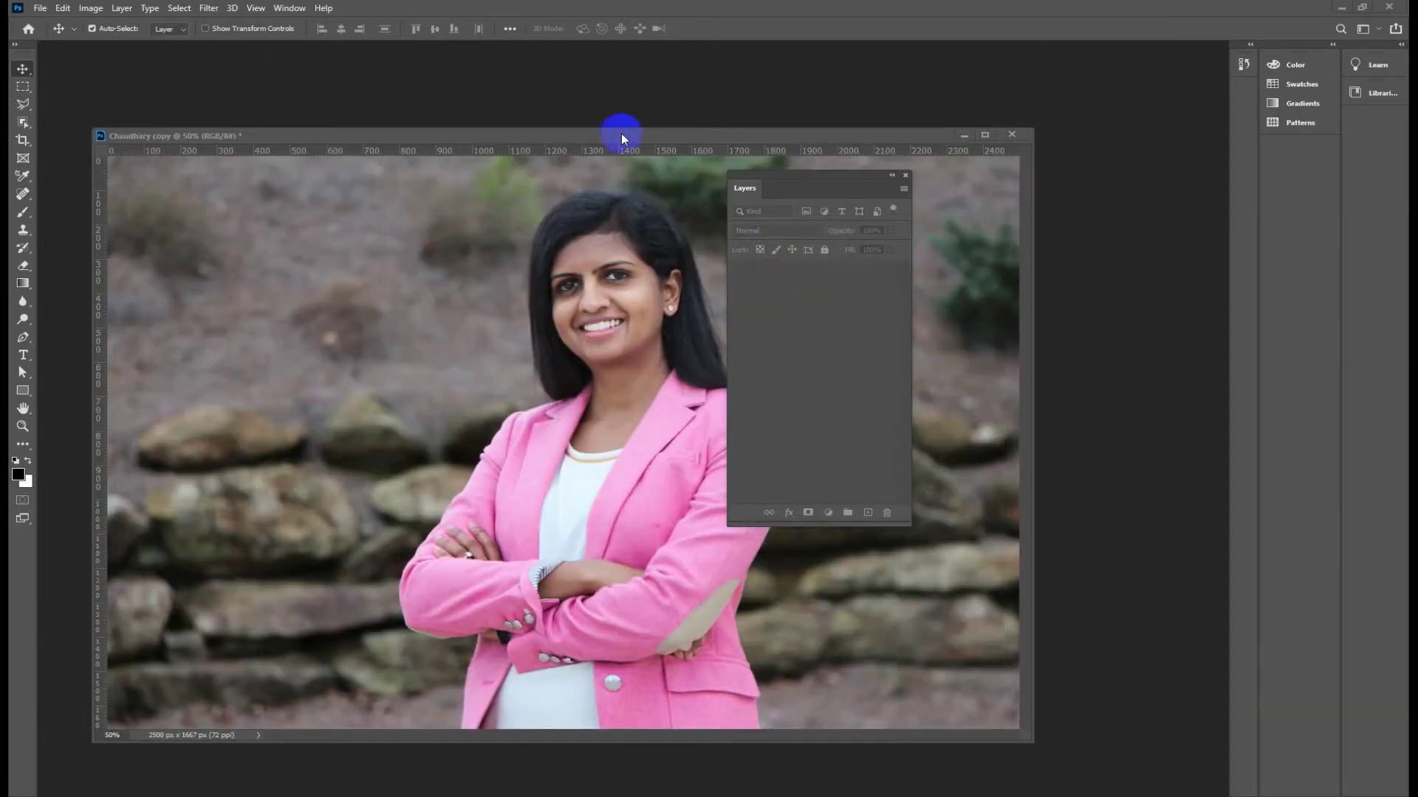
Reposition the document window and Layers panel, and select the Background layer.
drag(508, 140, 492, 97)
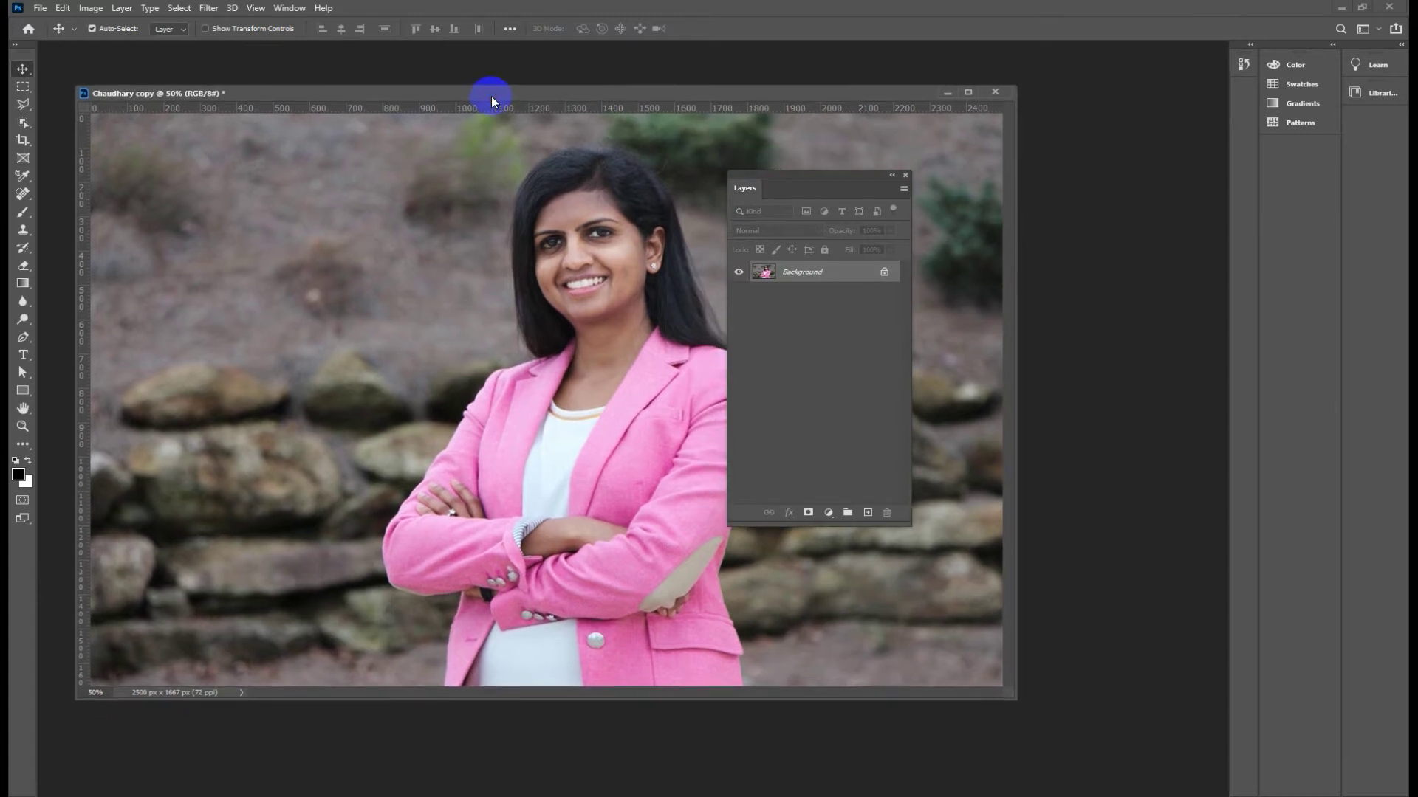
drag(769, 175, 971, 176)
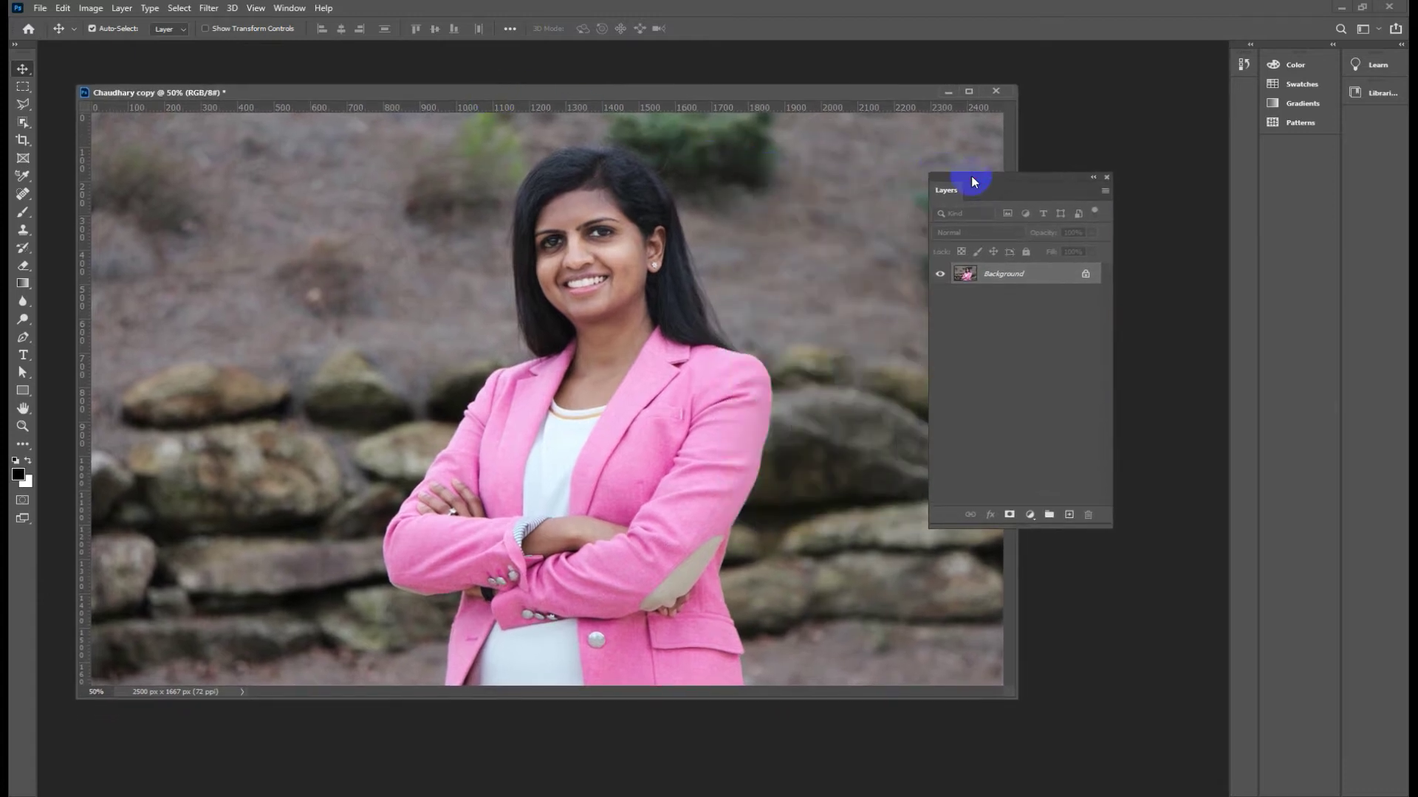
click(1000, 275)
Duplicate Background into Layer 1 with Ctrl+J, then rearrange and reopen the Layers panel (F7).
key(ctrl+j)
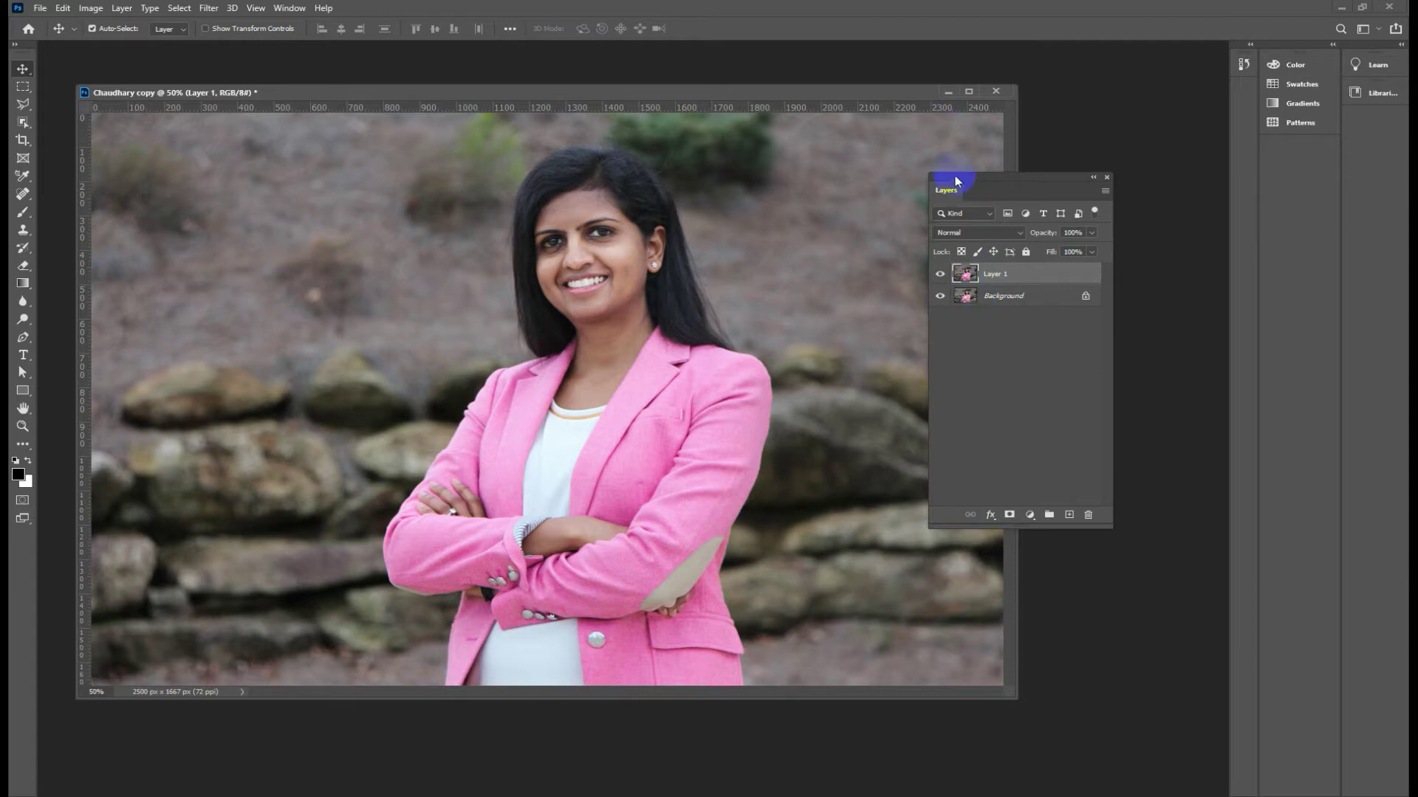
drag(956, 184, 909, 182)
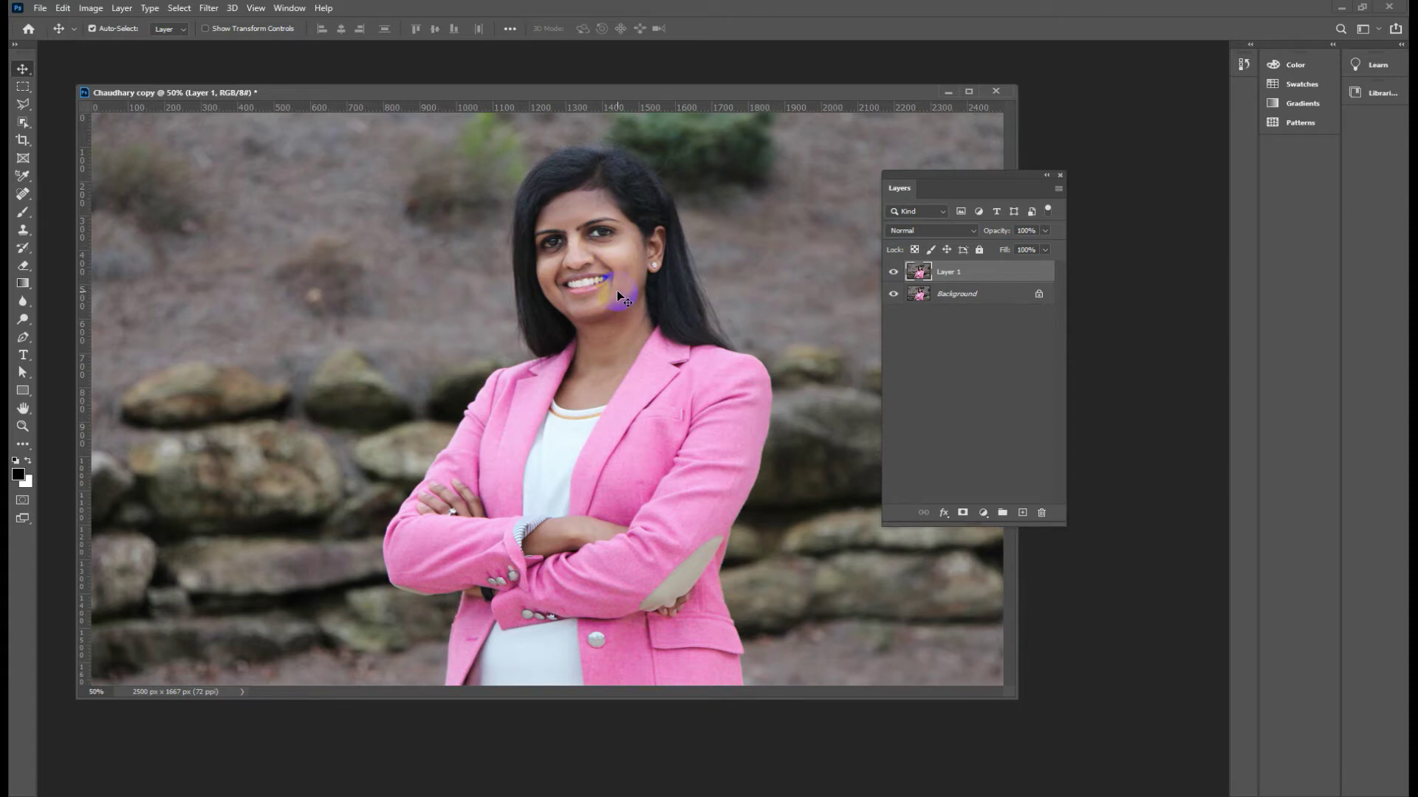
scroll(618, 290, up, 2)
scroll(623, 282, up, 1)
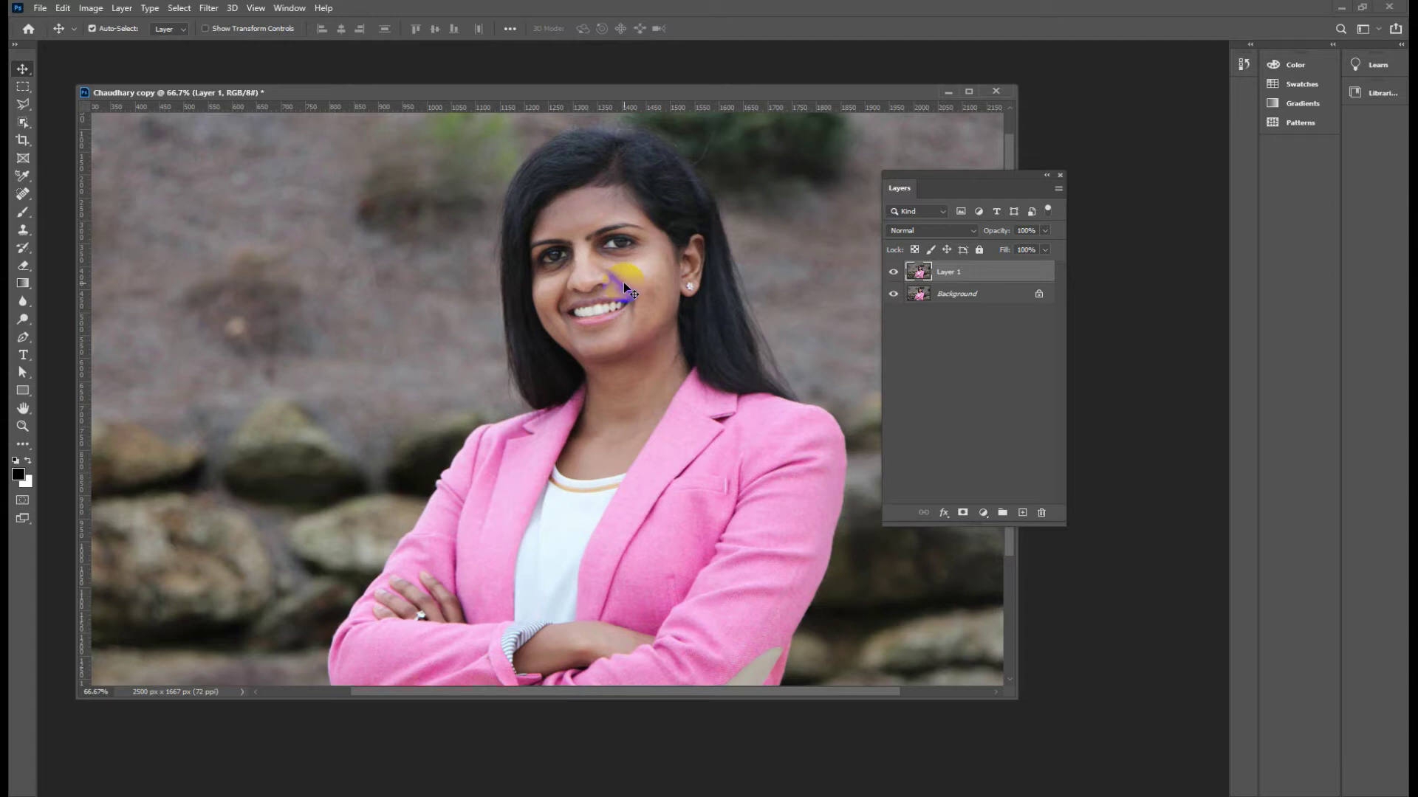
key(ctrl+z)
click(1061, 177)
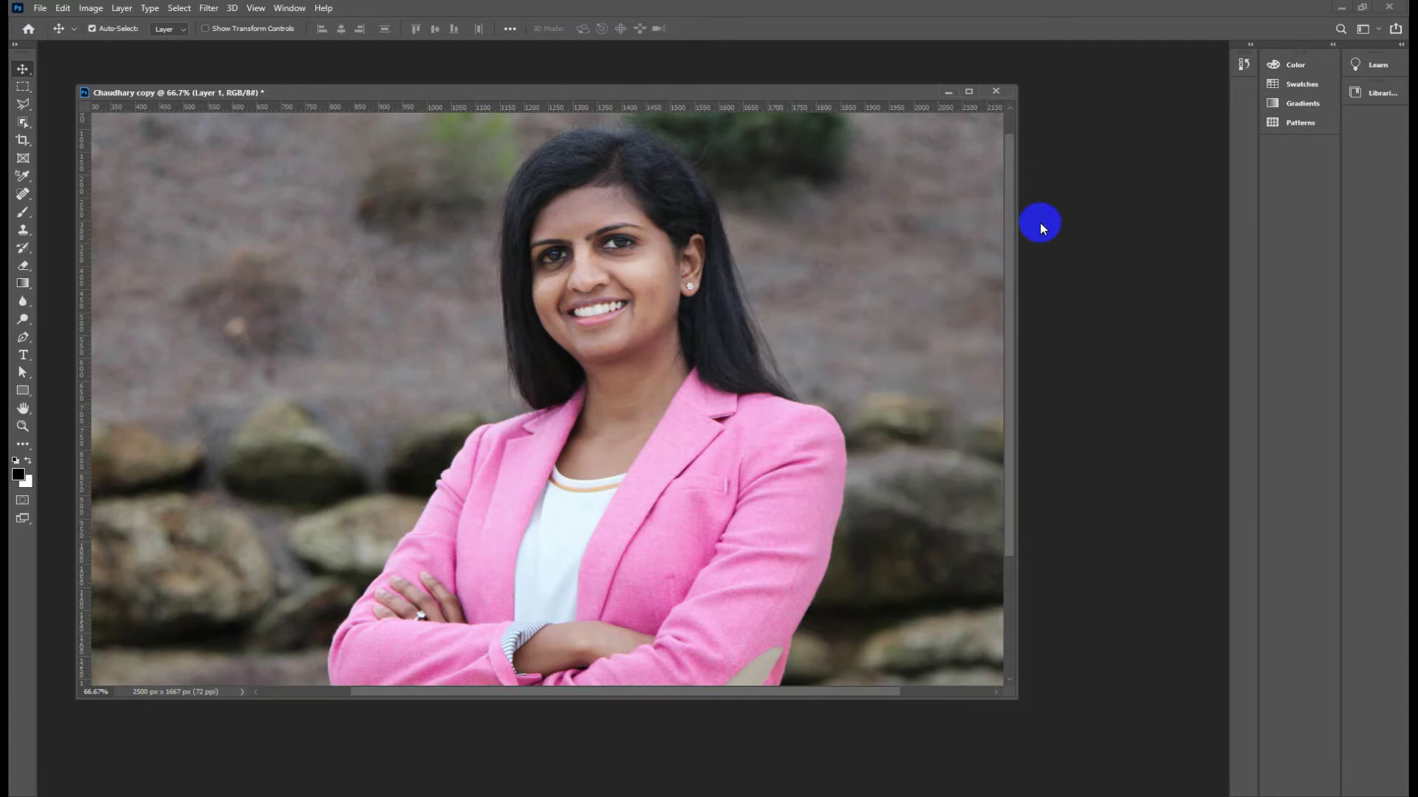
key(F7)
Add a Black & White adjustment layer above Layer 1 and bring up its blend mode list.
double_click(948, 272)
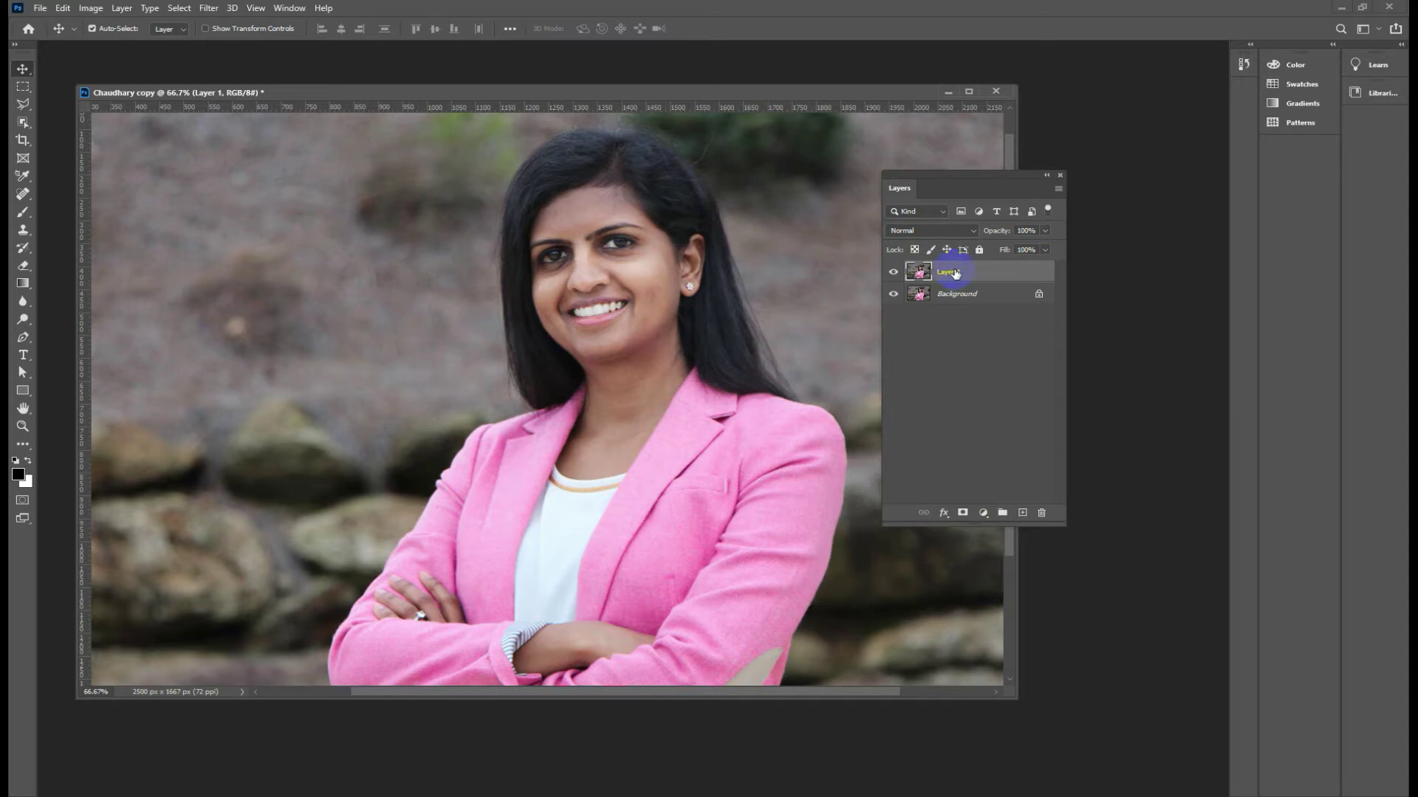
click(982, 513)
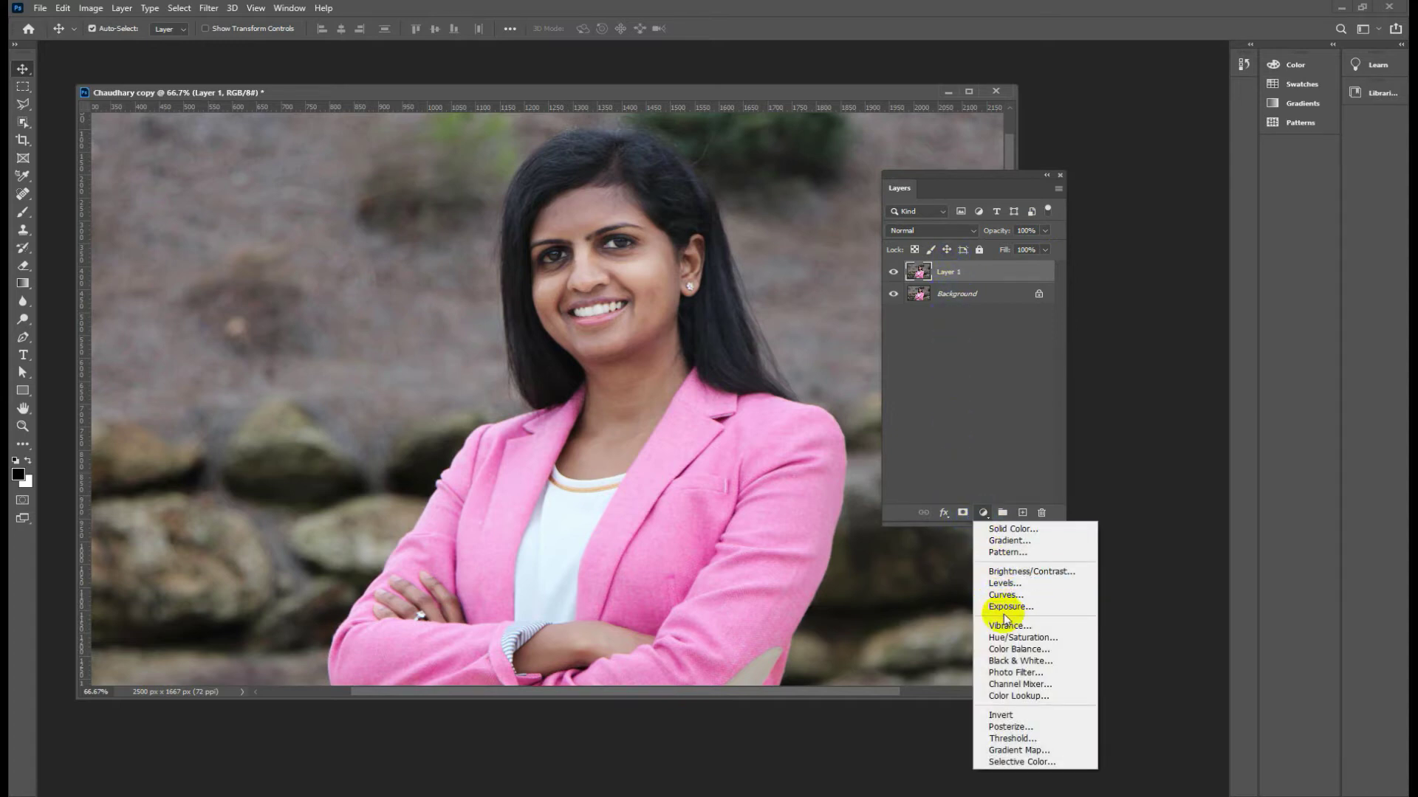
click(1036, 663)
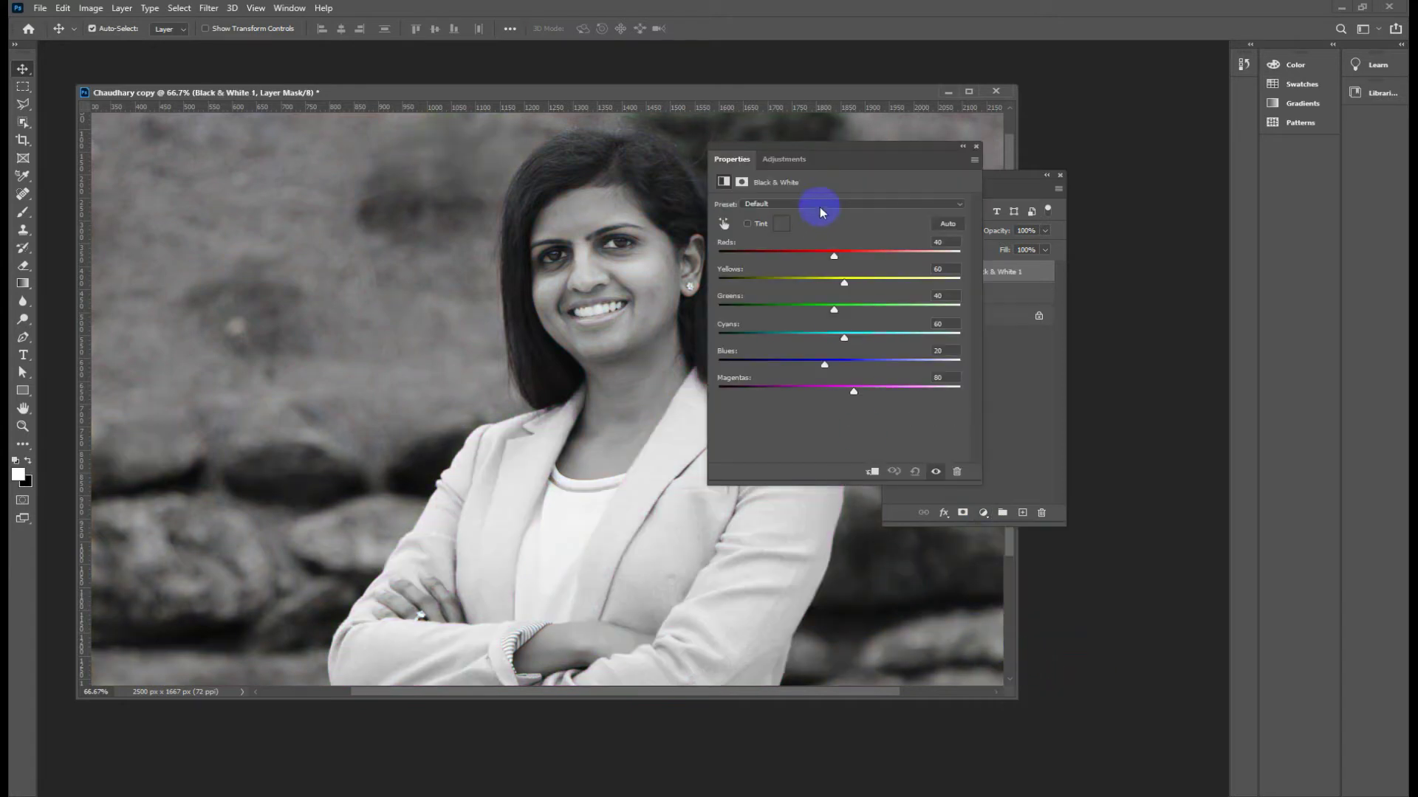
drag(818, 152, 284, 183)
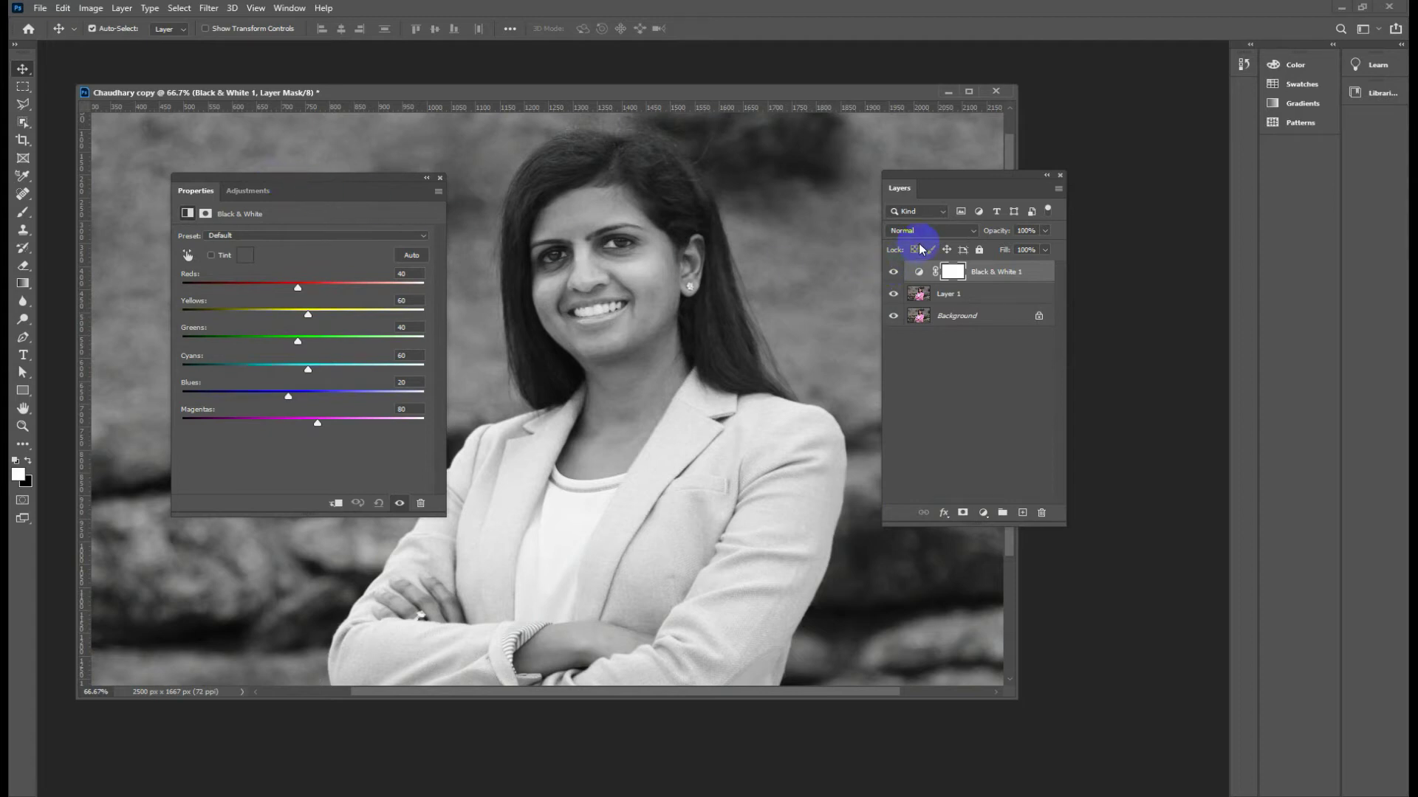
click(929, 231)
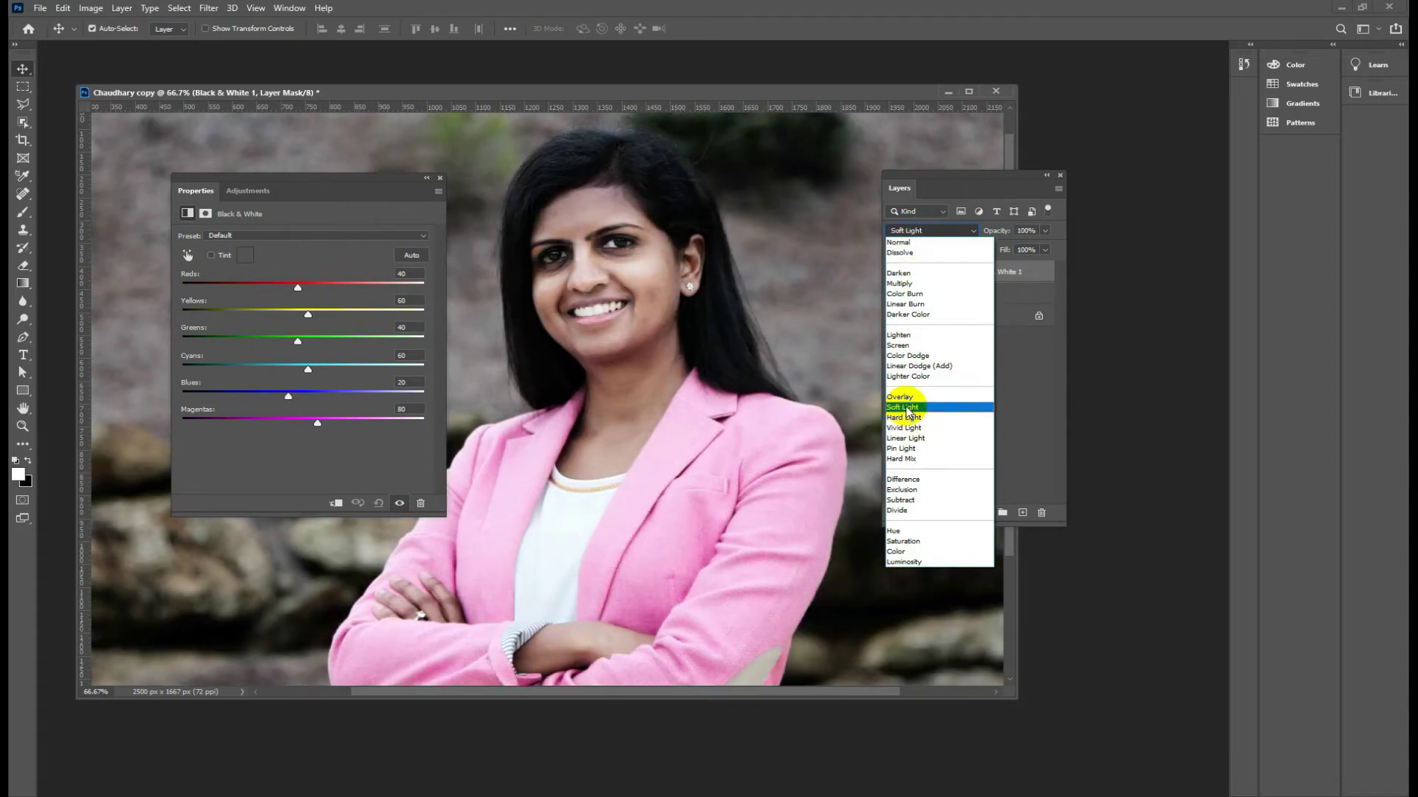
Apply Screen blend mode and adjust the Reds and Yellows sliders (Reds 112, Yellows 104).
click(897, 346)
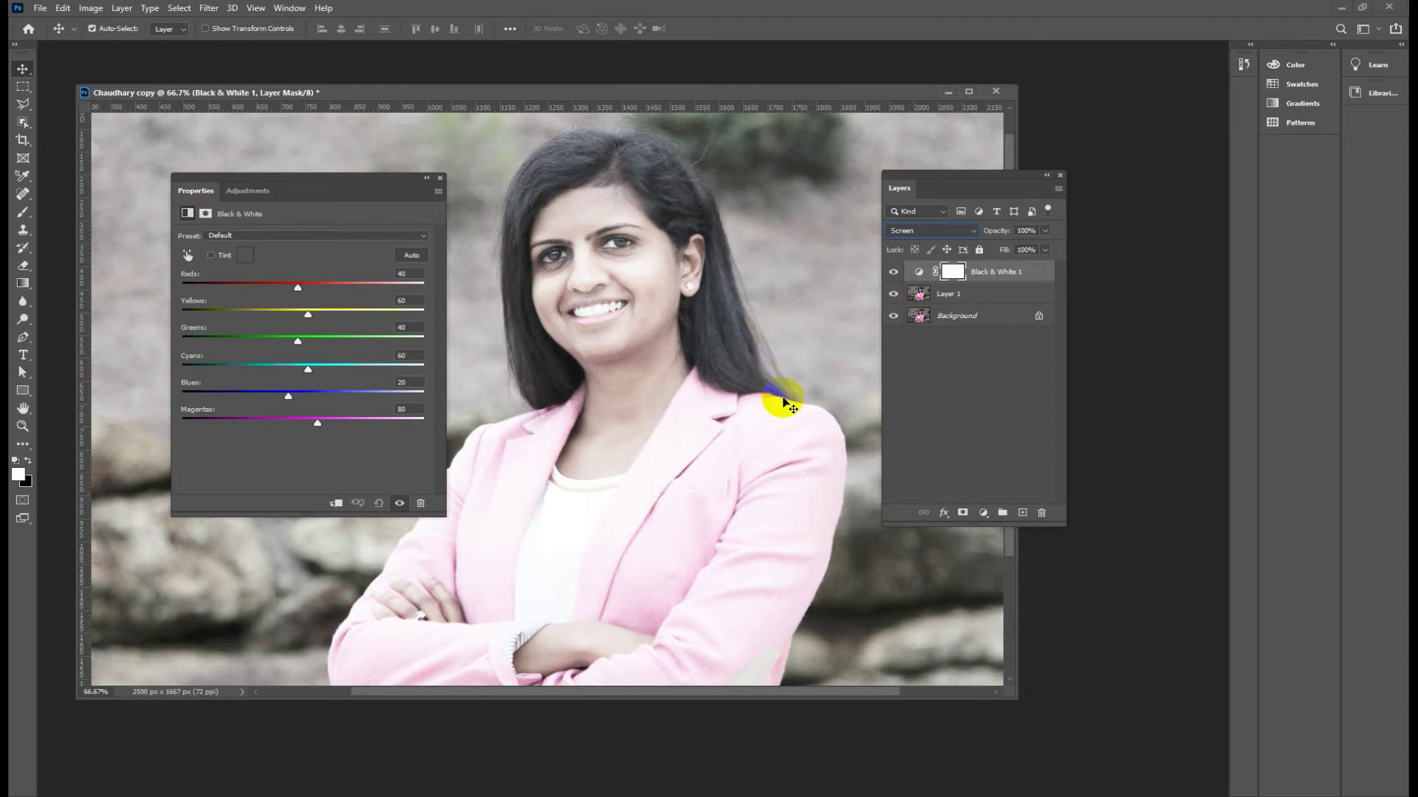
drag(328, 189, 353, 196)
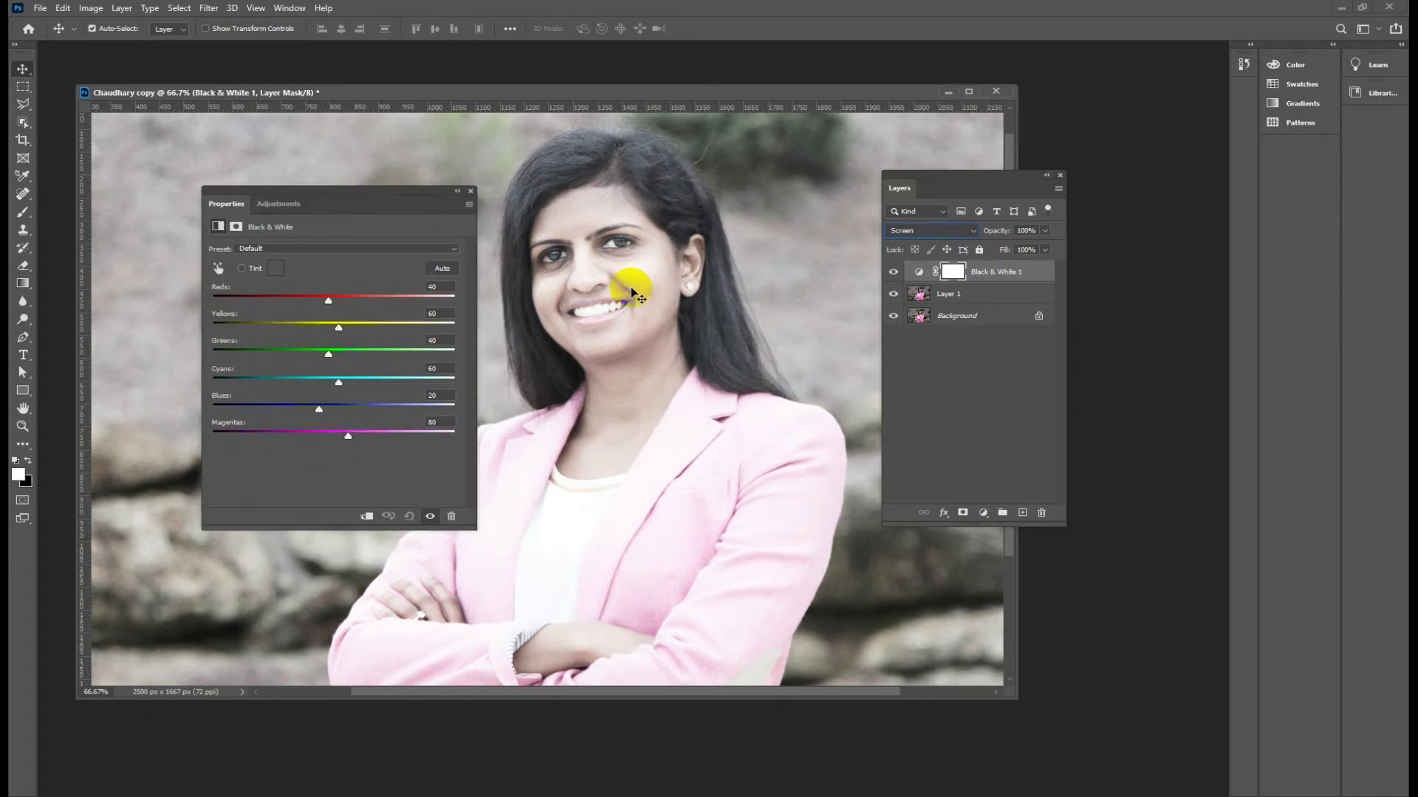
drag(354, 295, 375, 325)
drag(330, 309, 453, 319)
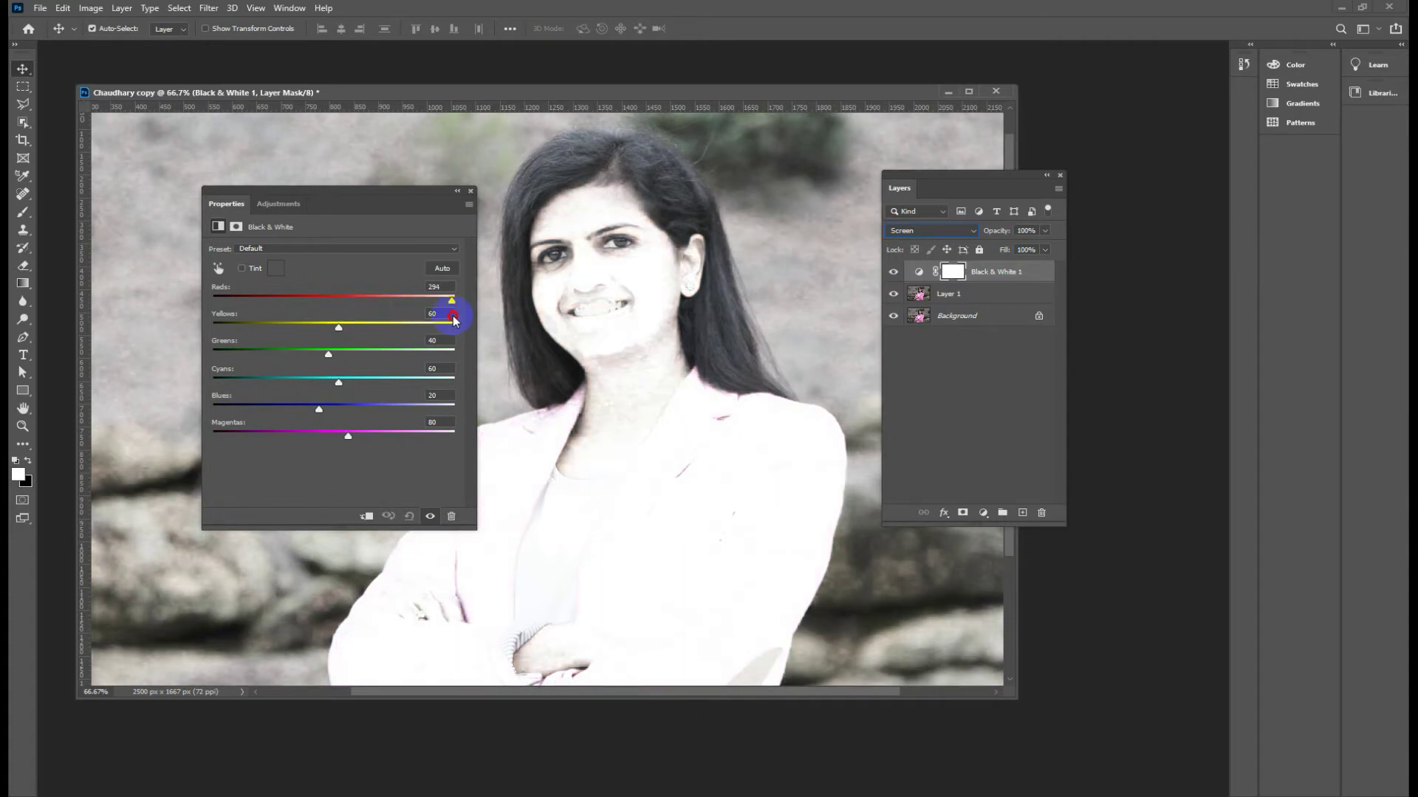
drag(453, 319, 365, 304)
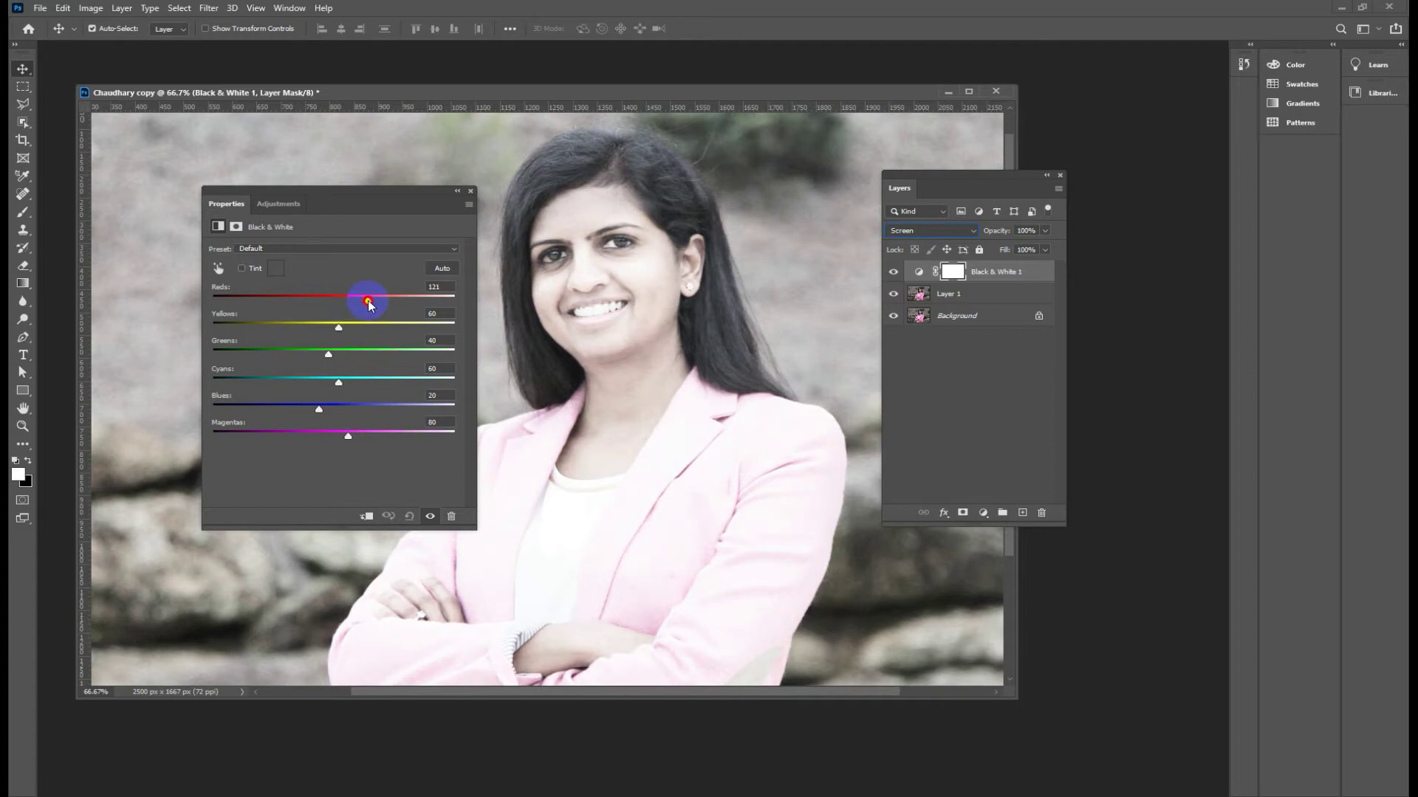
click(341, 328)
mouse_move(340, 332)
mouse_down()
mouse_move(462, 342)
mouse_move(228, 323)
mouse_move(369, 338)
mouse_up()
Set the Black & White 1 layer opacity to 50%.
click(1016, 231)
text(50)
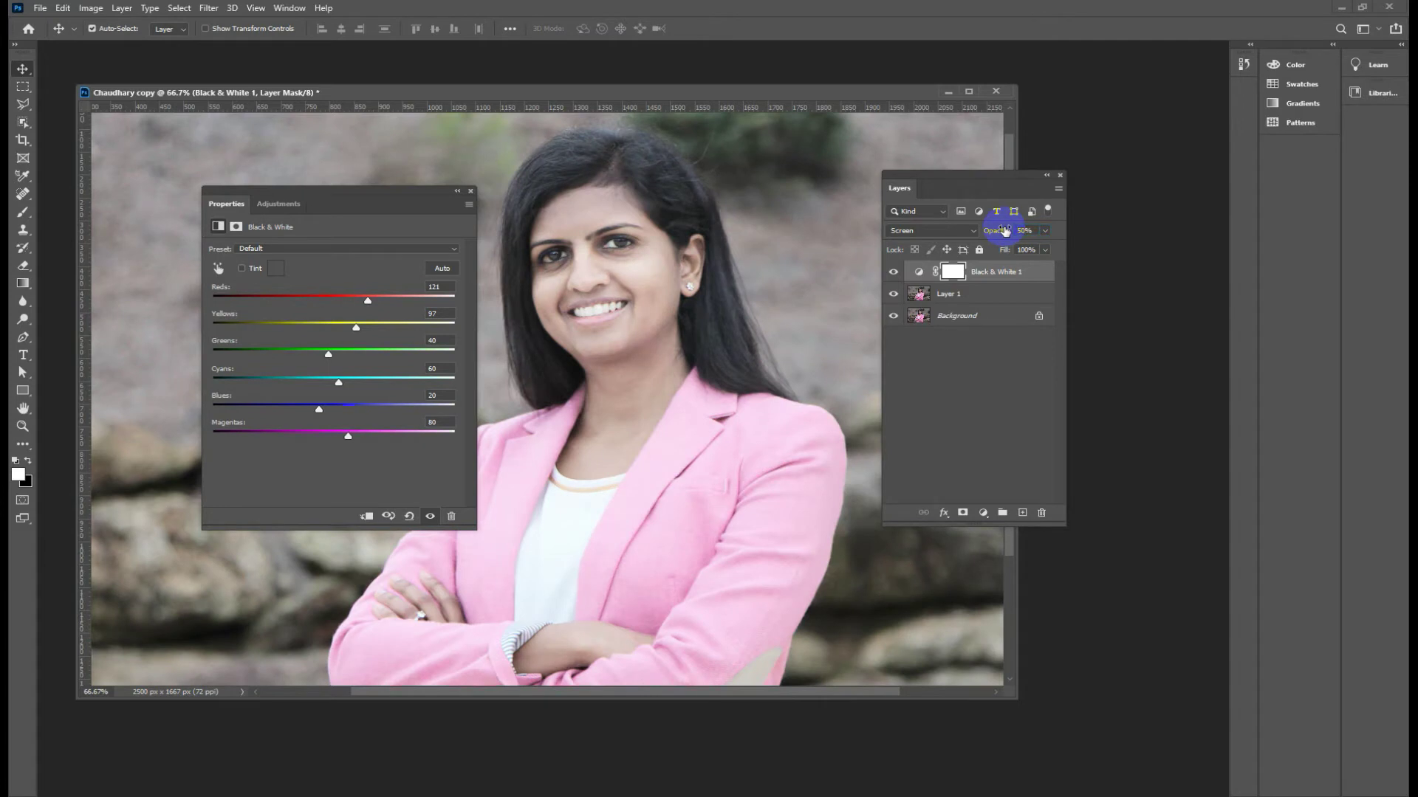
click(547, 289)
Fine-tune the Reds and Yellows sliders of the Black & White adjustment.
mouse_move(357, 332)
mouse_down()
mouse_move(305, 298)
mouse_move(449, 300)
mouse_move(371, 300)
mouse_up()
drag(363, 303, 365, 301)
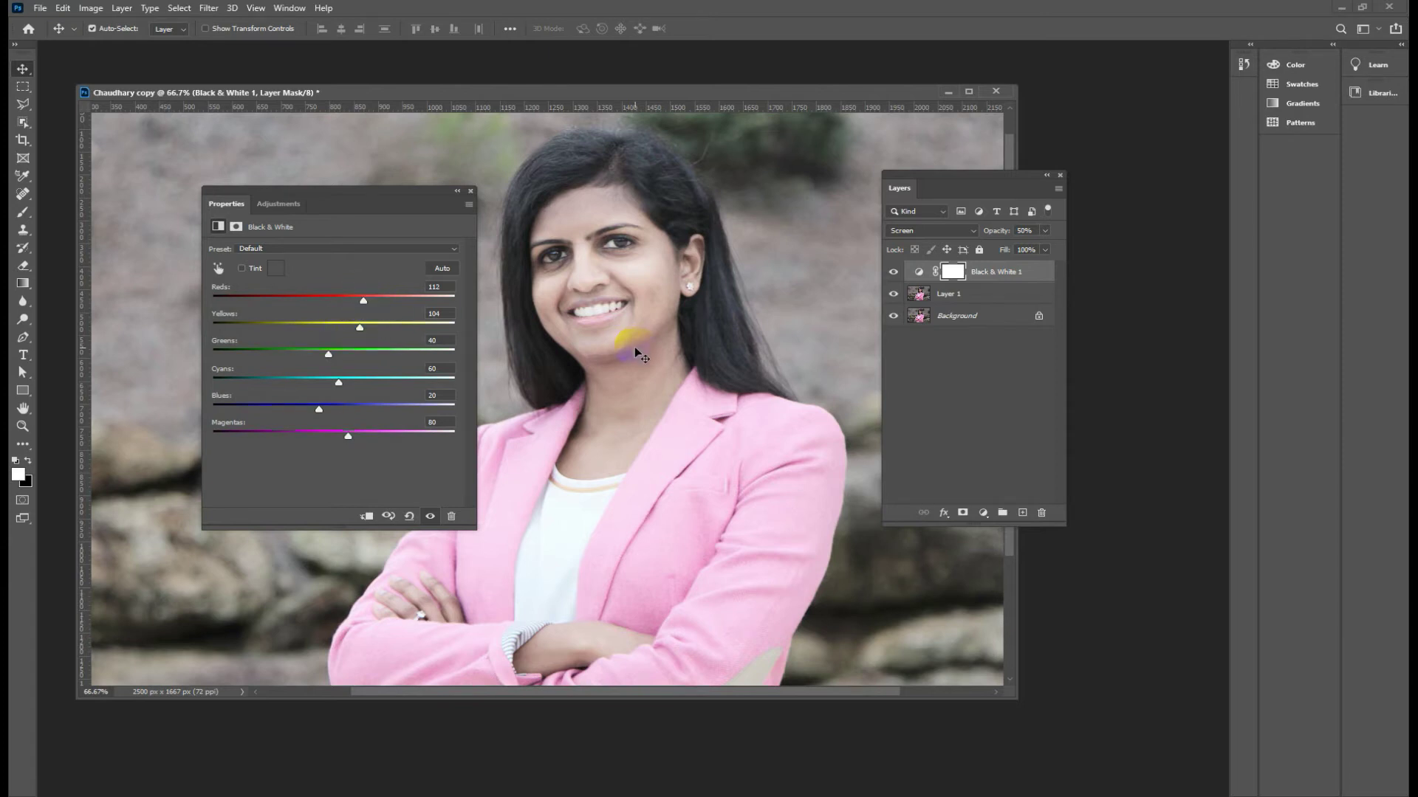
drag(375, 304, 389, 305)
mouse_move(375, 302)
mouse_down()
mouse_move(297, 299)
mouse_move(366, 303)
mouse_up()
click(364, 326)
mouse_move(361, 330)
mouse_down()
mouse_move(433, 326)
mouse_move(247, 325)
mouse_move(374, 319)
mouse_move(508, 338)
mouse_move(252, 325)
mouse_move(369, 351)
mouse_up()
Close Properties and toggle the Black & White layer's visibility to compare before and after.
click(470, 191)
click(892, 273)
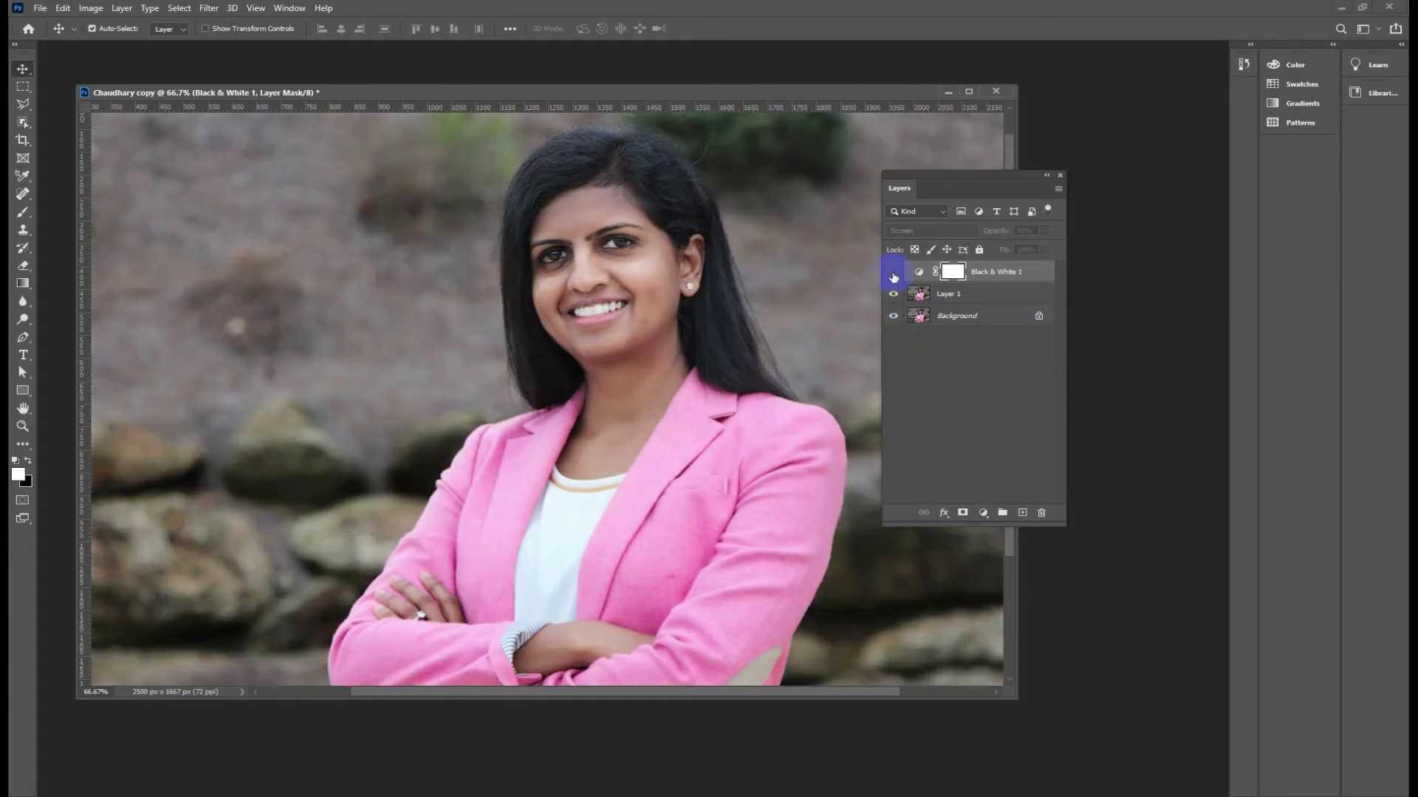
click(893, 275)
click(893, 274)
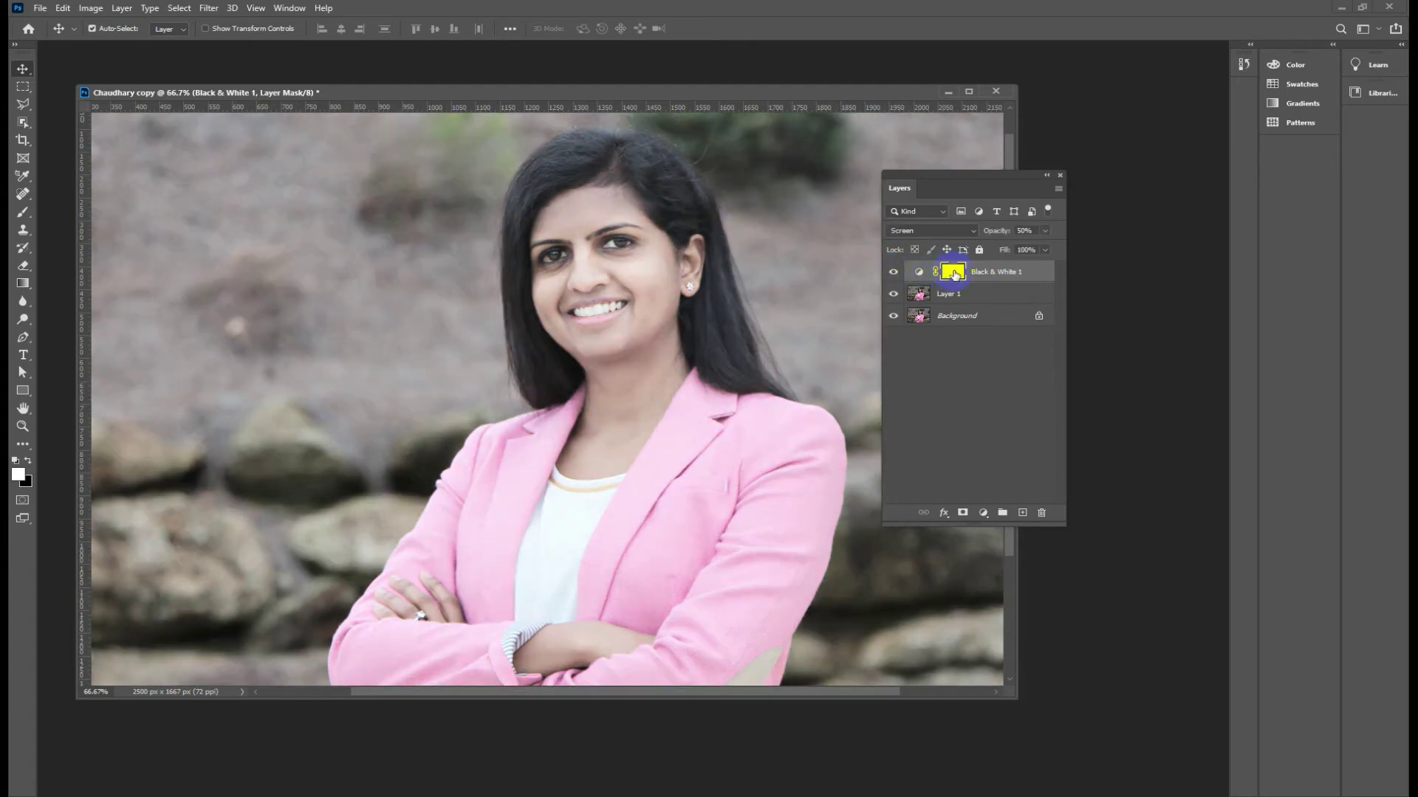
drag(928, 182, 897, 165)
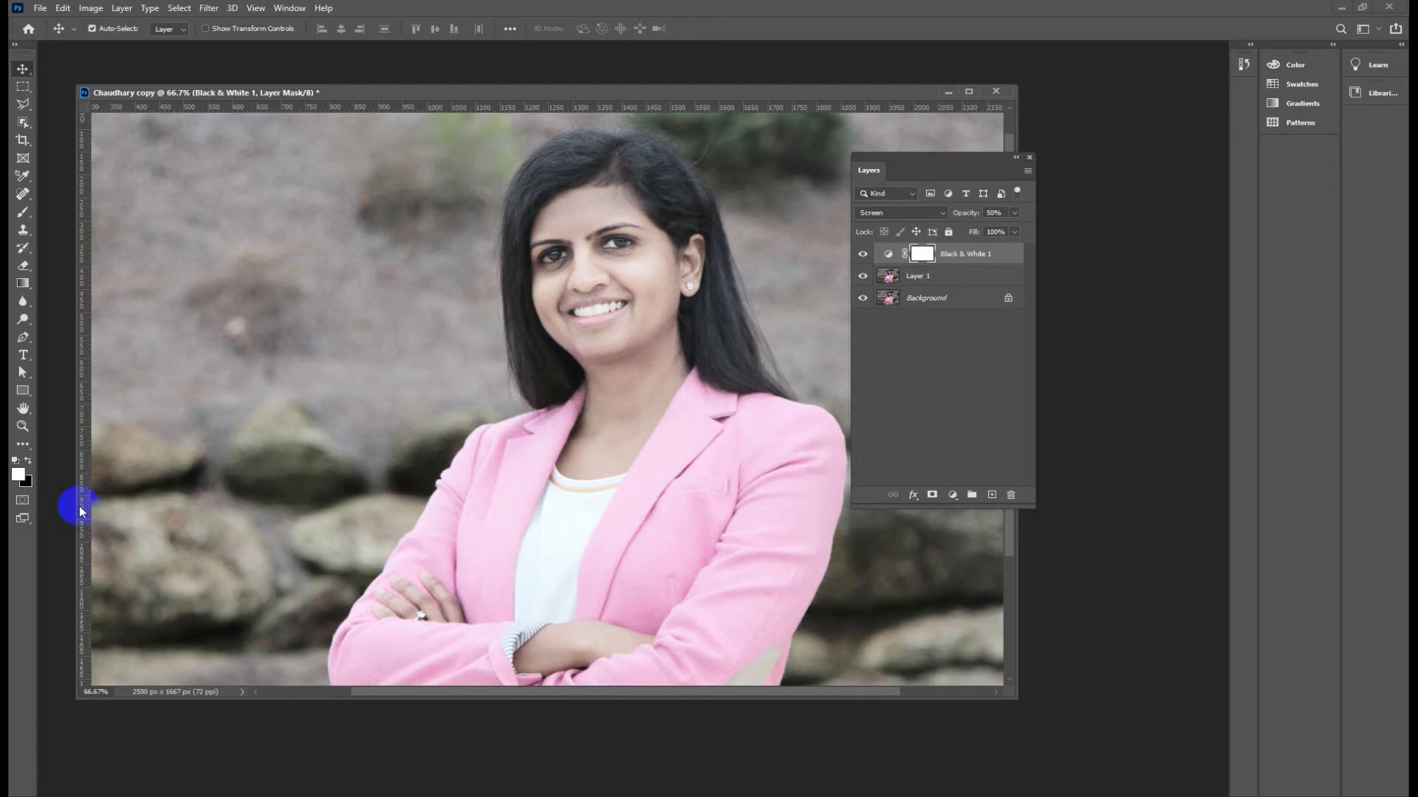
Reset default colours, fill the Black & White 1 mask with black, and select the mask.
key(d)
key(ctrl+BackSpace)
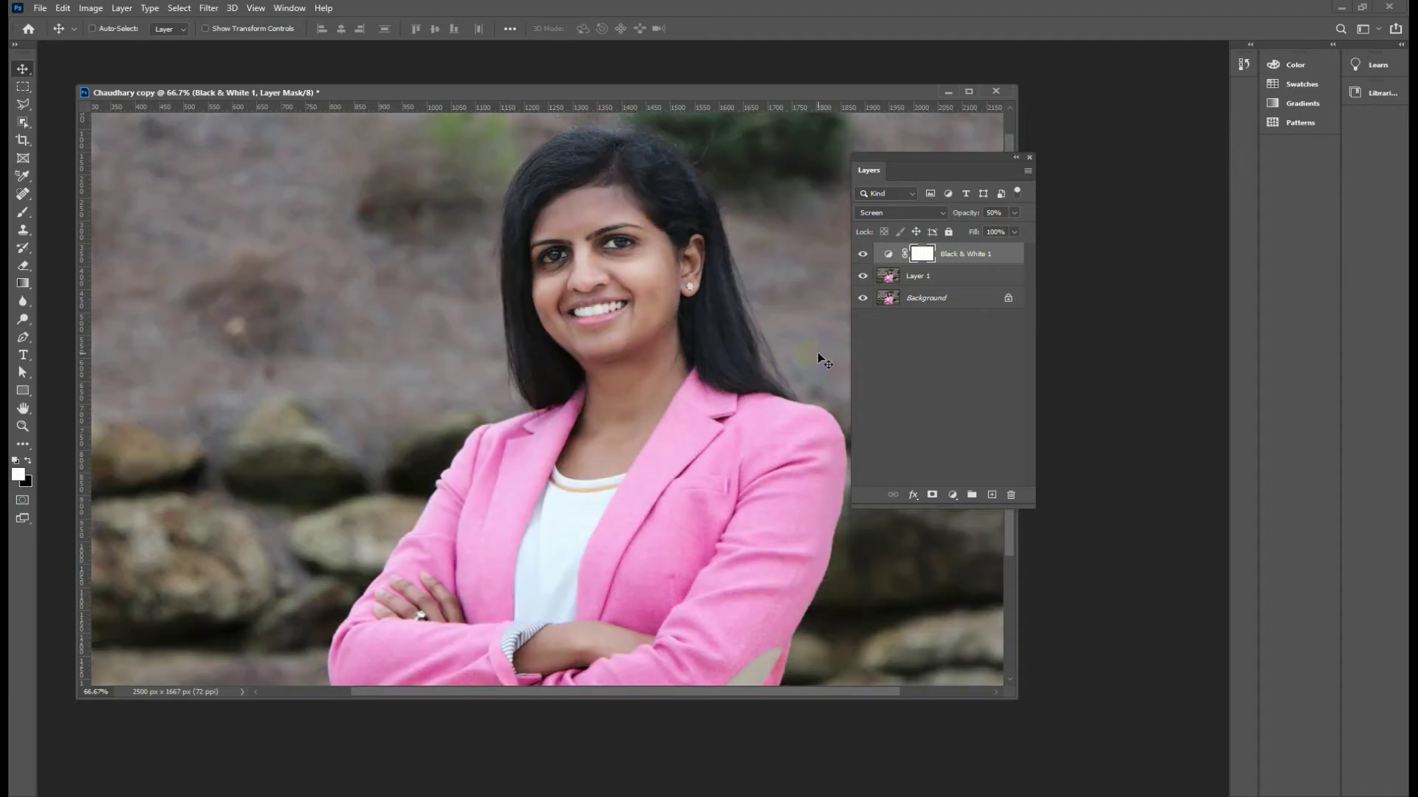
click(879, 330)
click(916, 256)
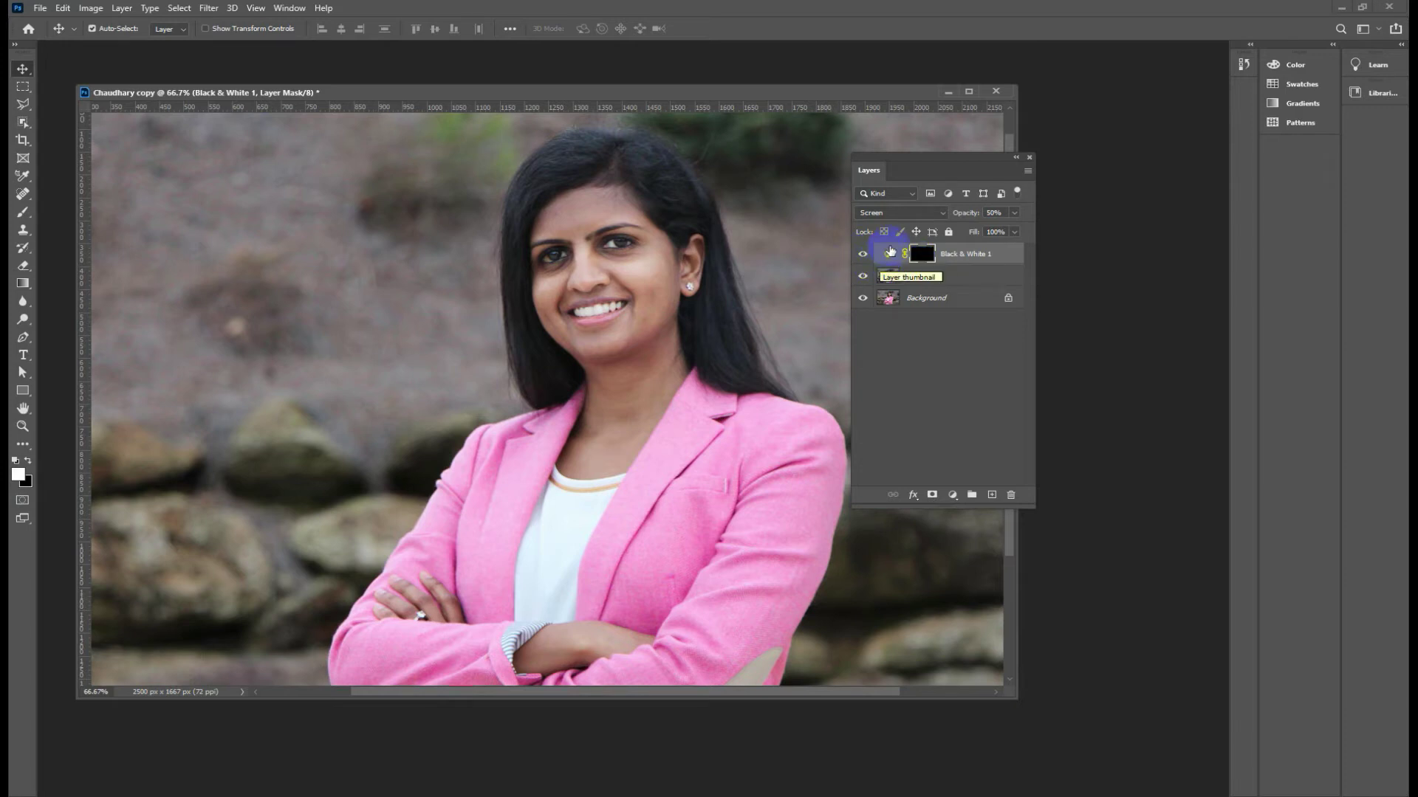
Reopen the Black & White settings to check Reds 145, Yellows 118, Greens 40, then close them.
double_click(889, 256)
click(434, 338)
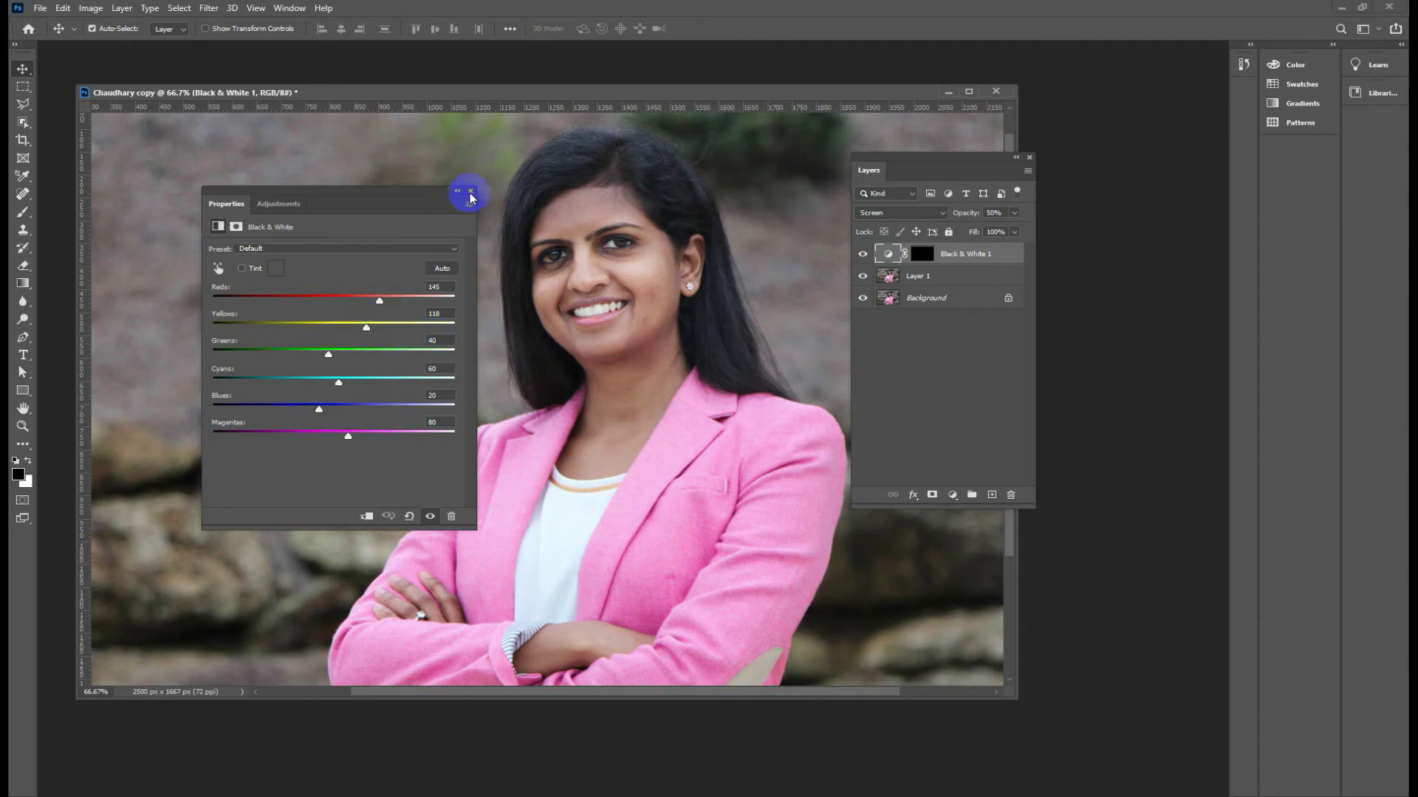
click(471, 194)
click(922, 254)
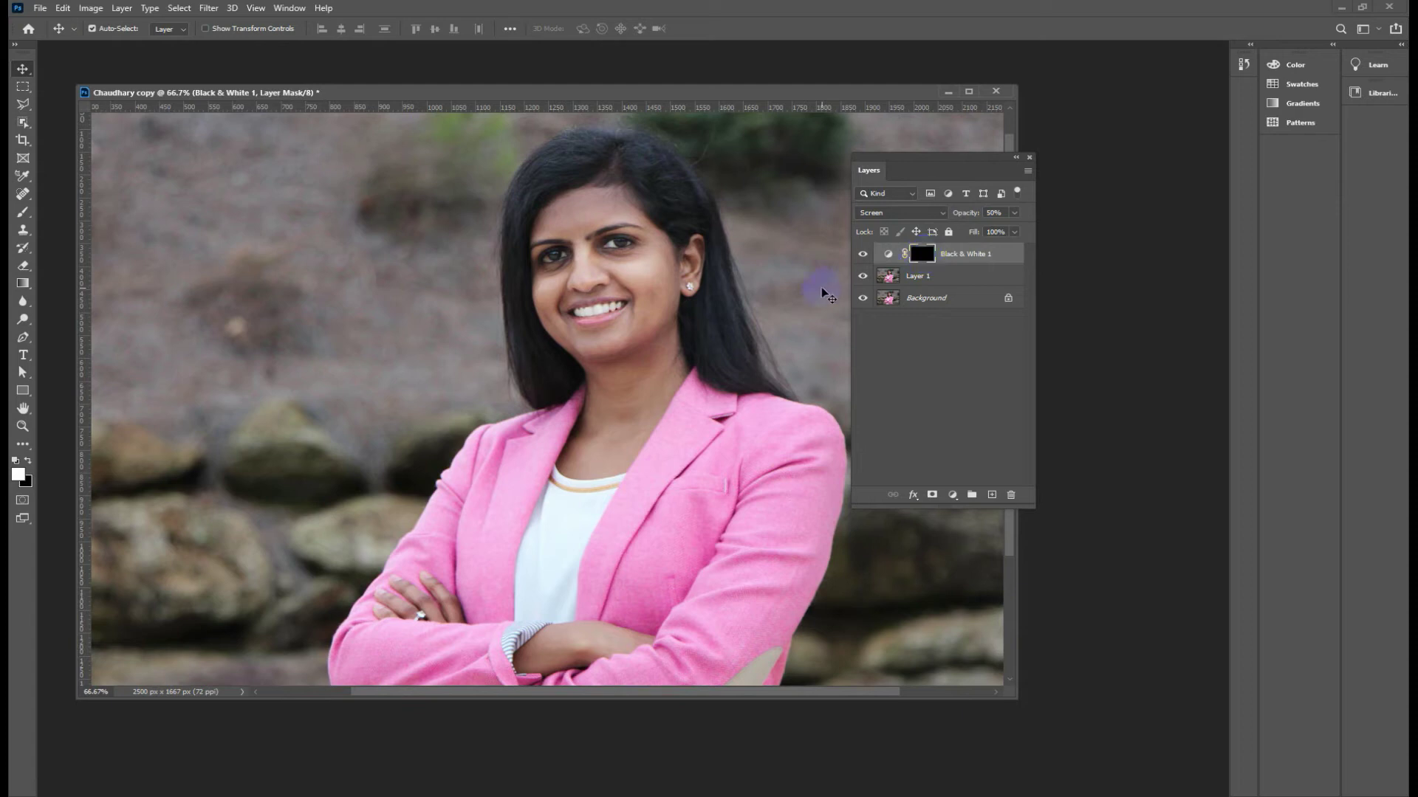
Choose the Brush tool with white foreground, 70 px size and 0% hardness.
click(20, 213)
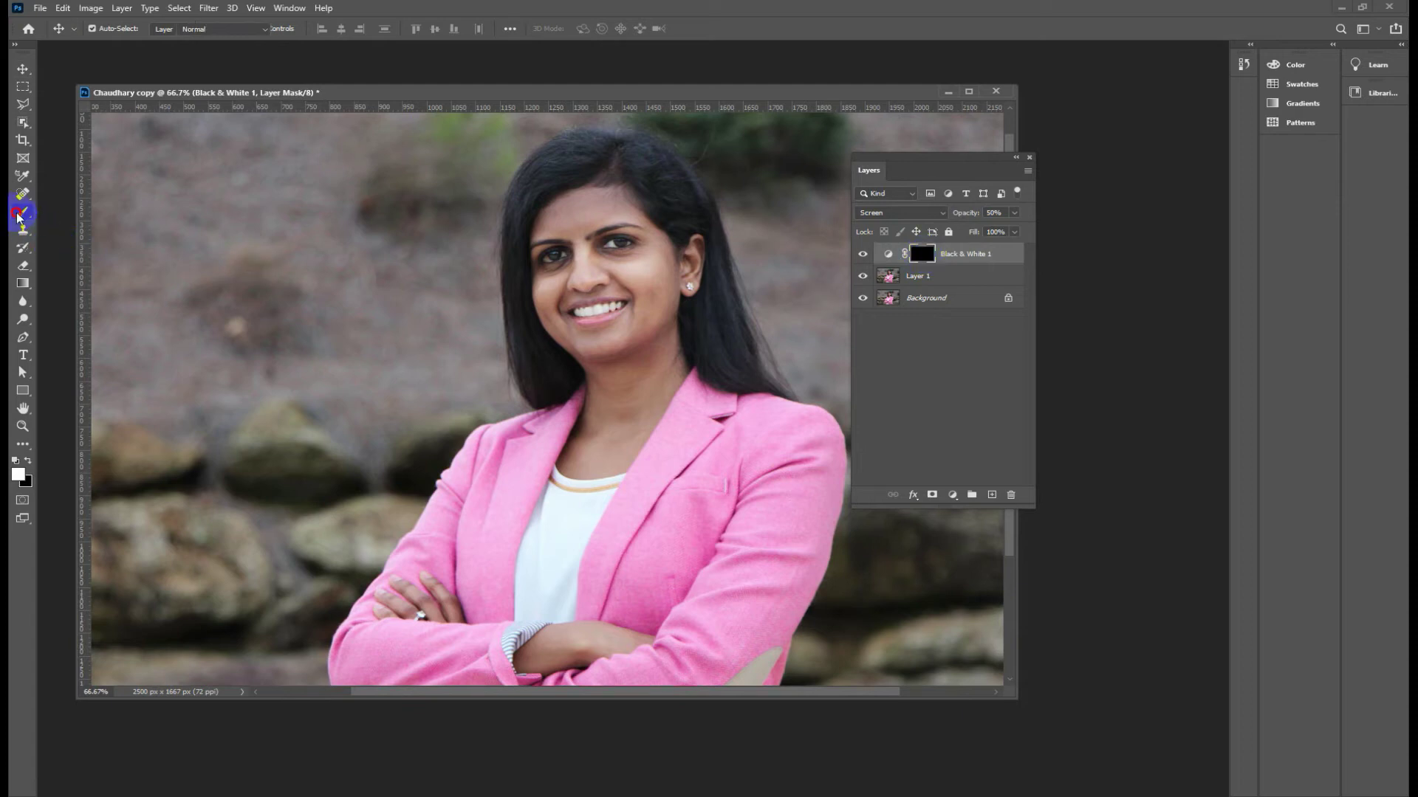
drag(19, 218, 65, 215)
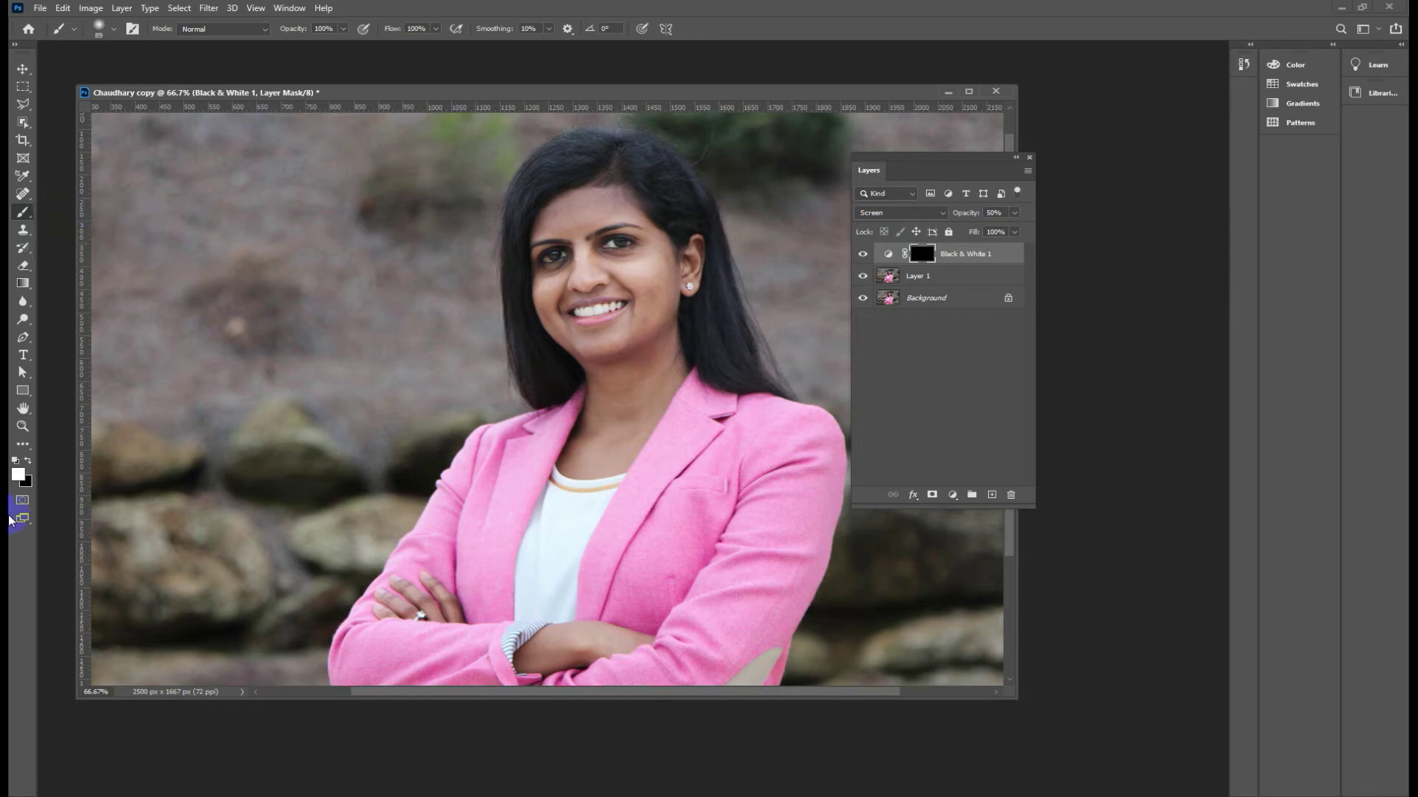
click(18, 474)
click(1091, 366)
right_click(383, 253)
drag(492, 293, 437, 324)
click(460, 323)
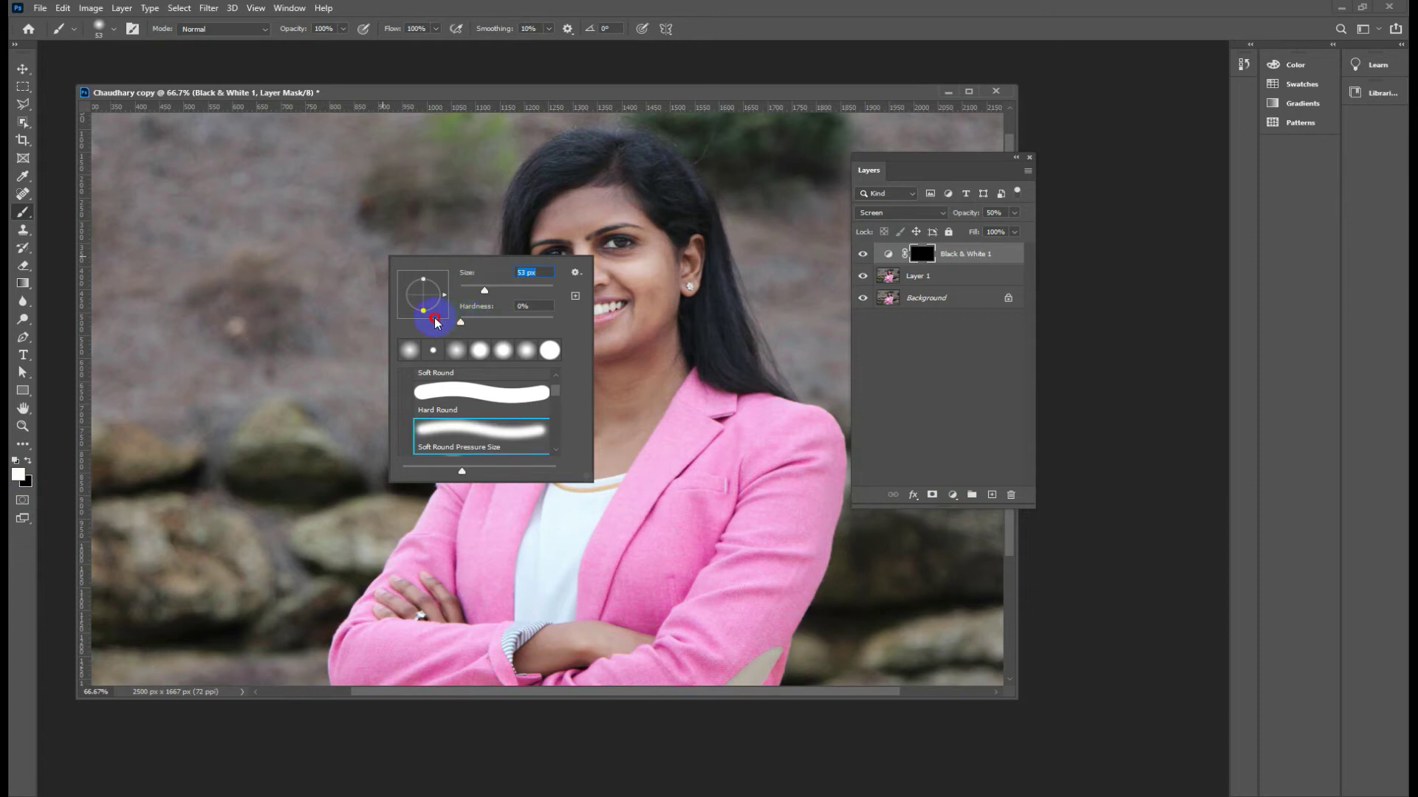
click(494, 293)
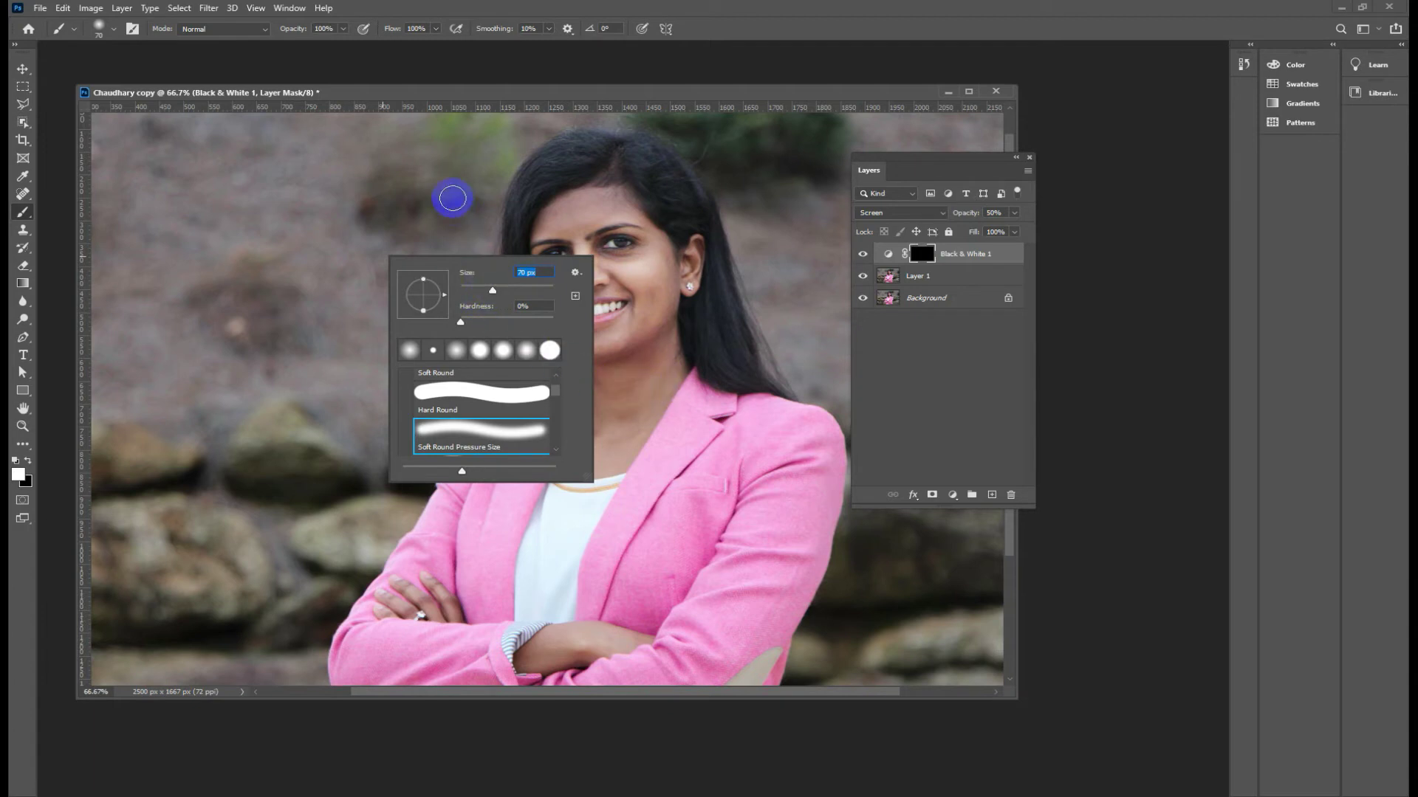
click(415, 8)
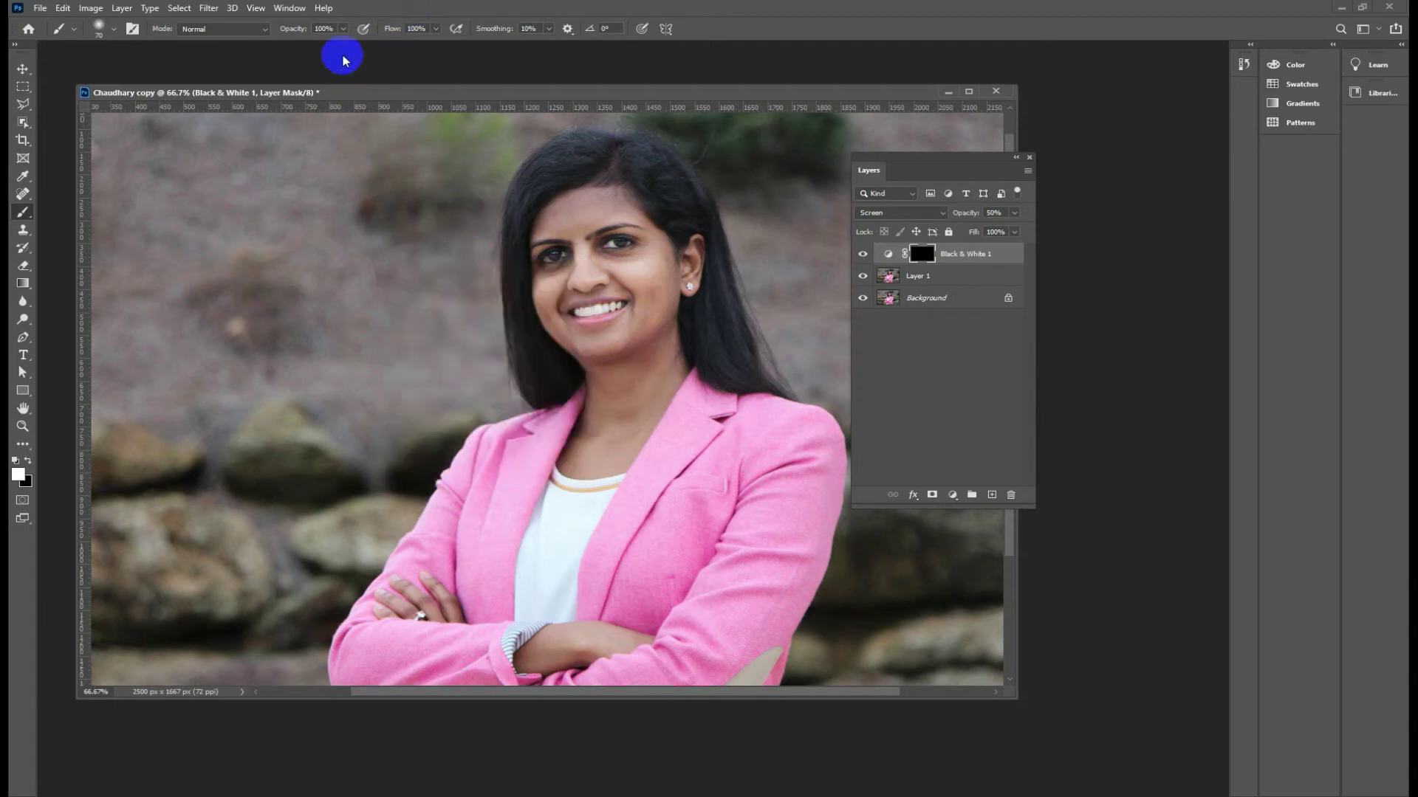
Set brush opacity and flow to 50%.
click(301, 31)
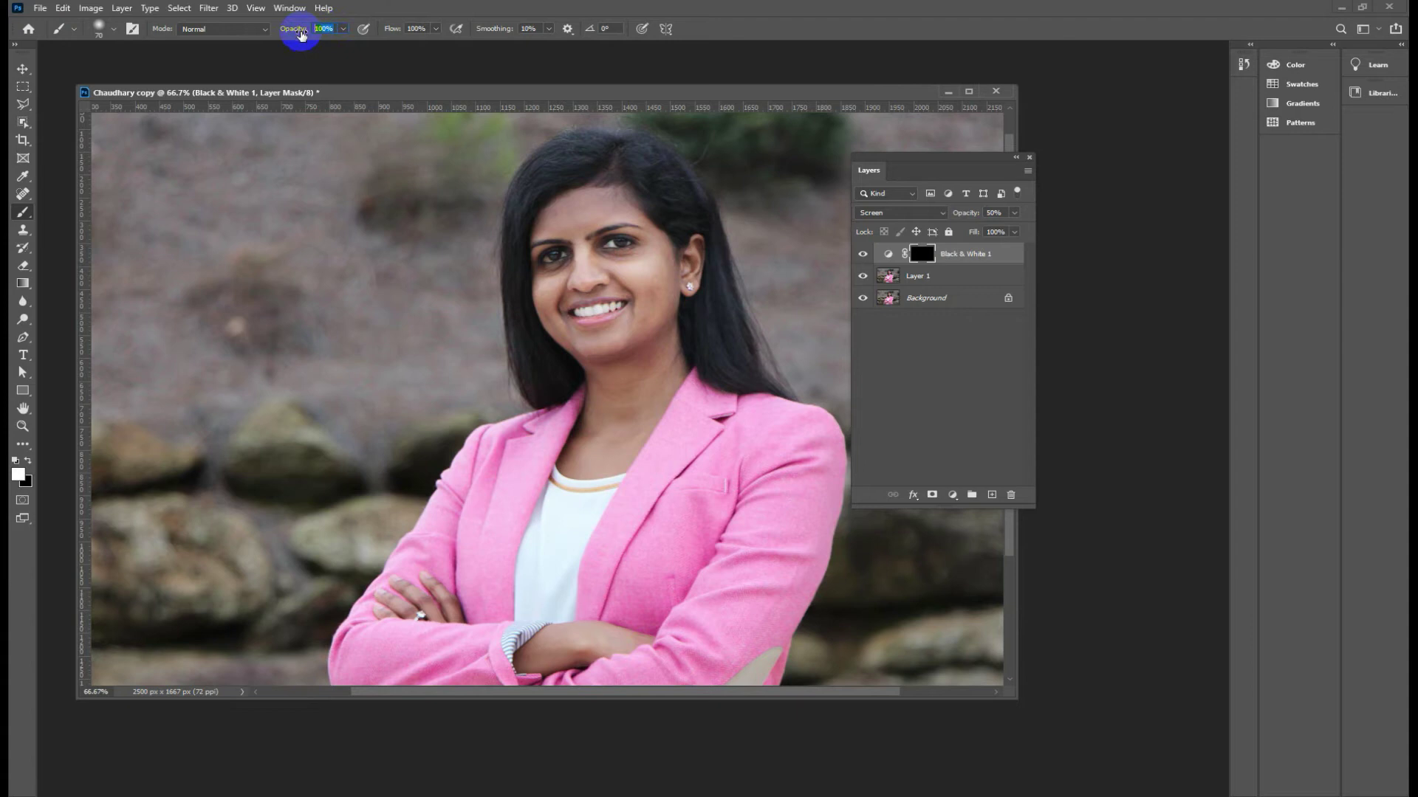
text(80)
key(Return)
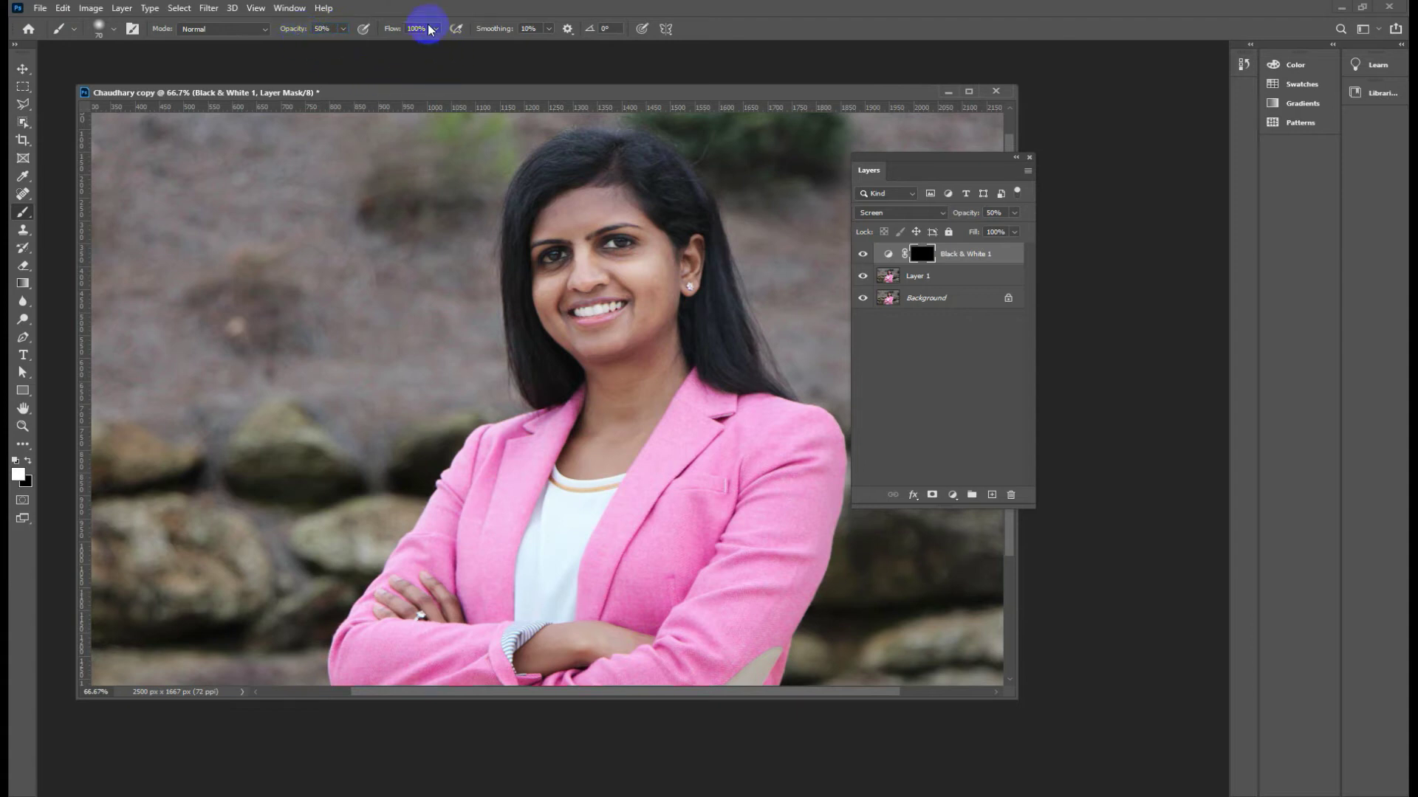
drag(423, 31, 401, 31)
text(50)
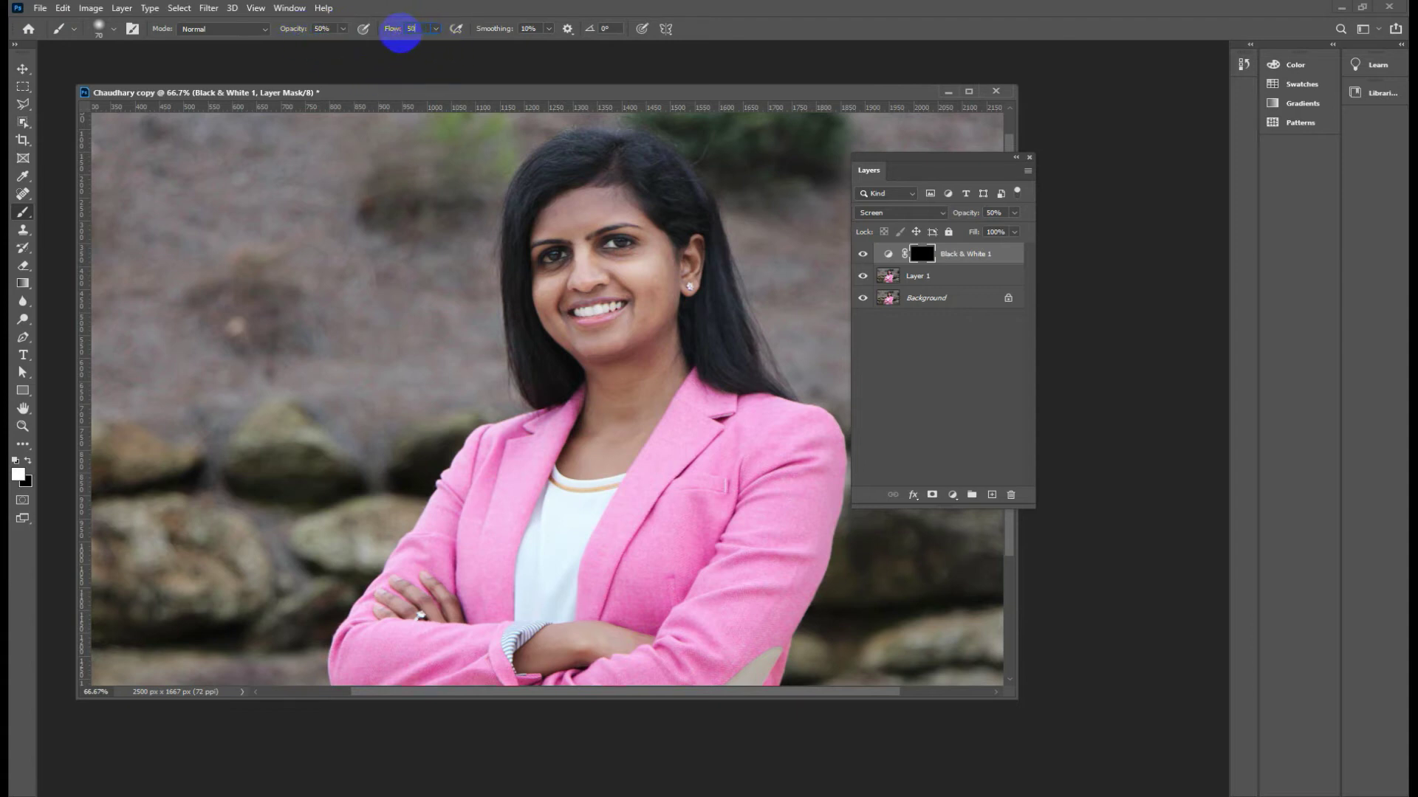
click(648, 276)
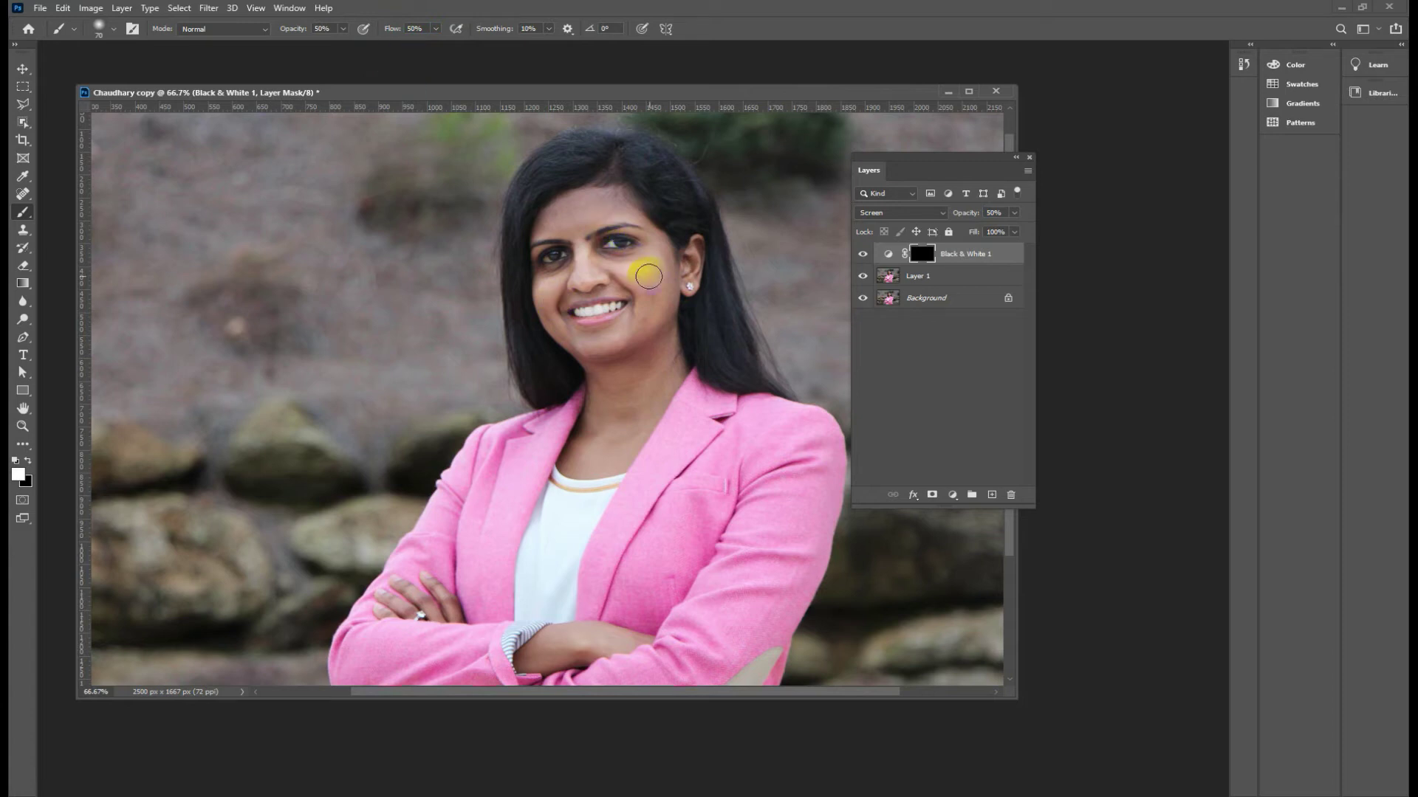
Zoom to 100% on the face and paint brightening over the cheek, under-eye and nose.
key(ctrl+plus)
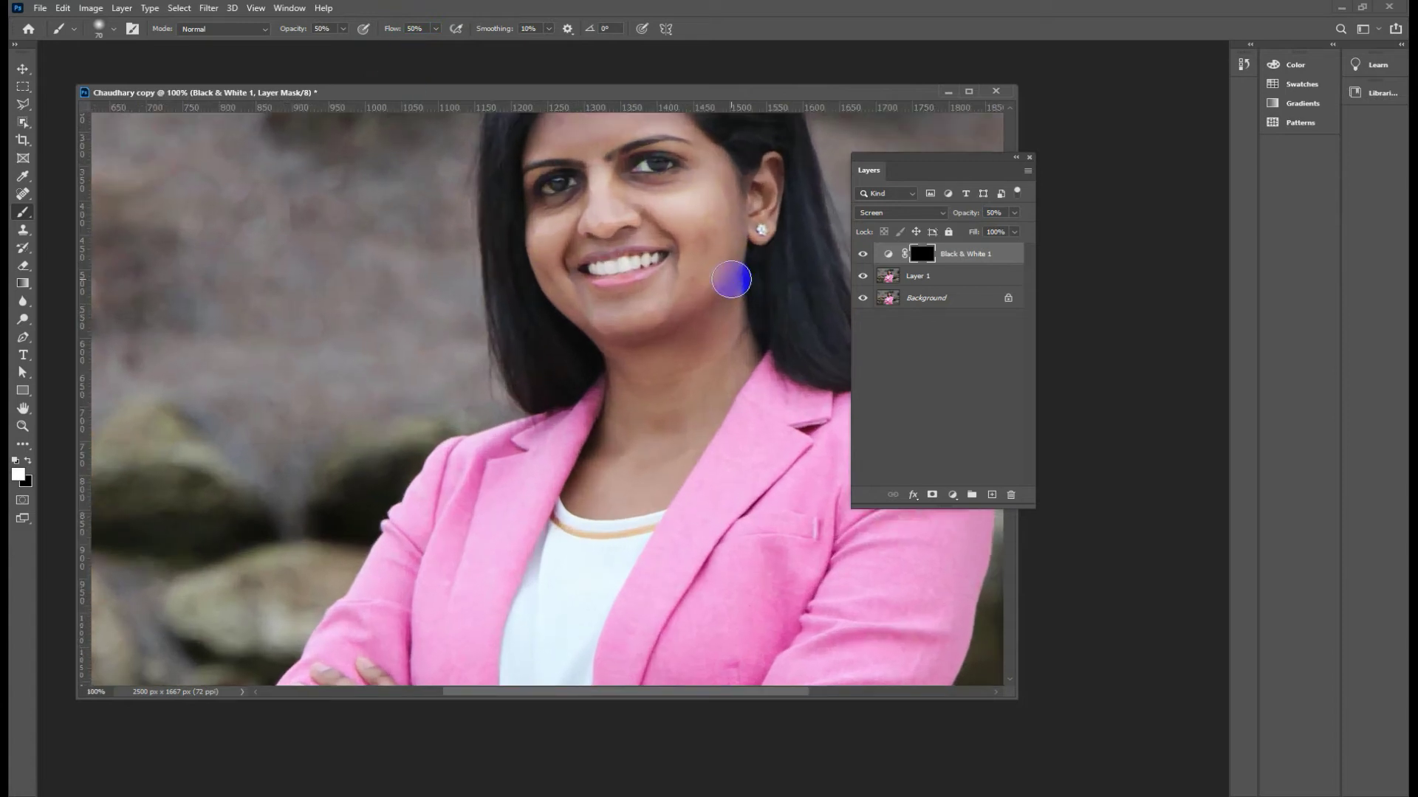
mouse_move(688, 259)
mouse_down()
mouse_move(504, 422)
mouse_move(557, 294)
mouse_up()
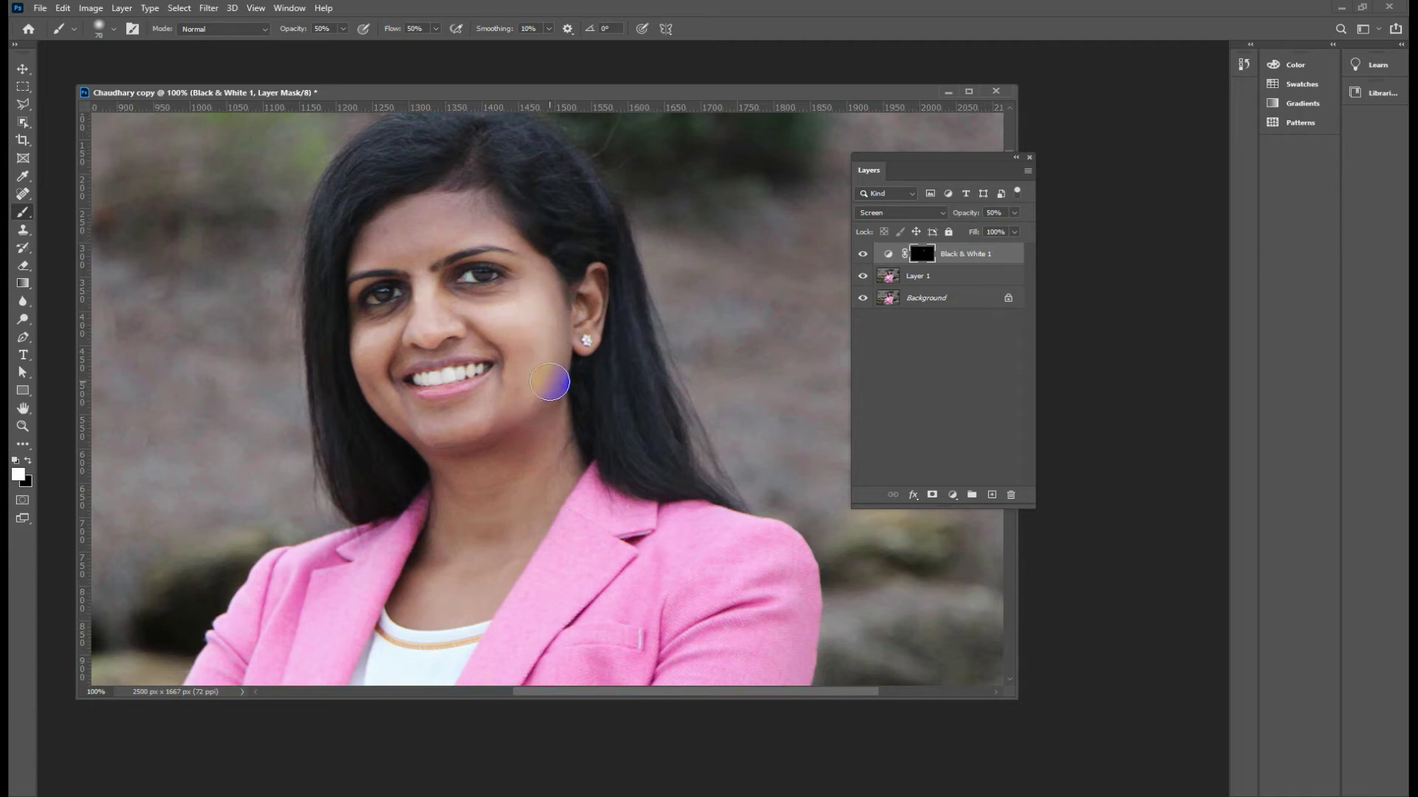
mouse_move(516, 537)
mouse_down()
mouse_move(484, 563)
mouse_move(475, 598)
mouse_move(500, 564)
mouse_move(419, 614)
mouse_move(456, 519)
mouse_move(449, 474)
mouse_move(470, 535)
mouse_move(497, 453)
mouse_move(497, 529)
mouse_move(497, 440)
mouse_move(443, 436)
mouse_move(380, 374)
mouse_move(373, 316)
mouse_move(428, 268)
mouse_move(367, 237)
mouse_move(458, 206)
mouse_move(480, 222)
mouse_move(418, 218)
mouse_move(414, 247)
mouse_move(381, 243)
mouse_move(512, 221)
mouse_move(544, 337)
mouse_move(501, 320)
mouse_move(457, 328)
mouse_move(468, 313)
mouse_up()
key(bracketleft)
key(bracketleft)
key(bracketleft)
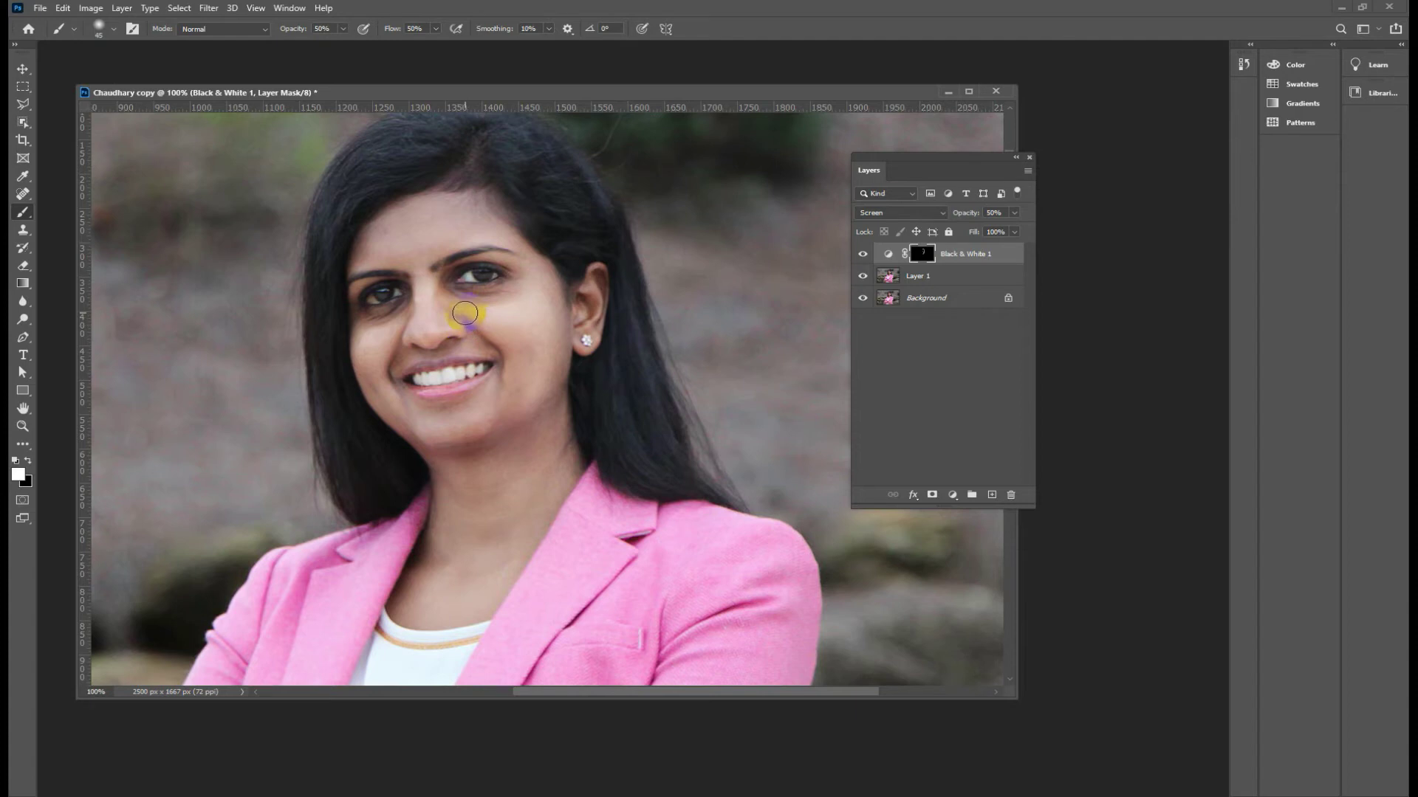
mouse_move(465, 312)
mouse_down()
mouse_move(434, 285)
mouse_move(492, 301)
mouse_move(508, 275)
mouse_move(481, 266)
mouse_move(358, 316)
mouse_move(375, 322)
mouse_move(383, 285)
mouse_move(366, 281)
mouse_move(353, 303)
mouse_move(379, 214)
mouse_move(481, 197)
mouse_move(509, 285)
mouse_move(494, 361)
mouse_move(513, 348)
mouse_move(452, 307)
mouse_move(506, 367)
mouse_move(497, 402)
mouse_up()
key(bracketleft)
key(bracketleft)
key(bracketright)
key(bracketright)
key(bracketright)
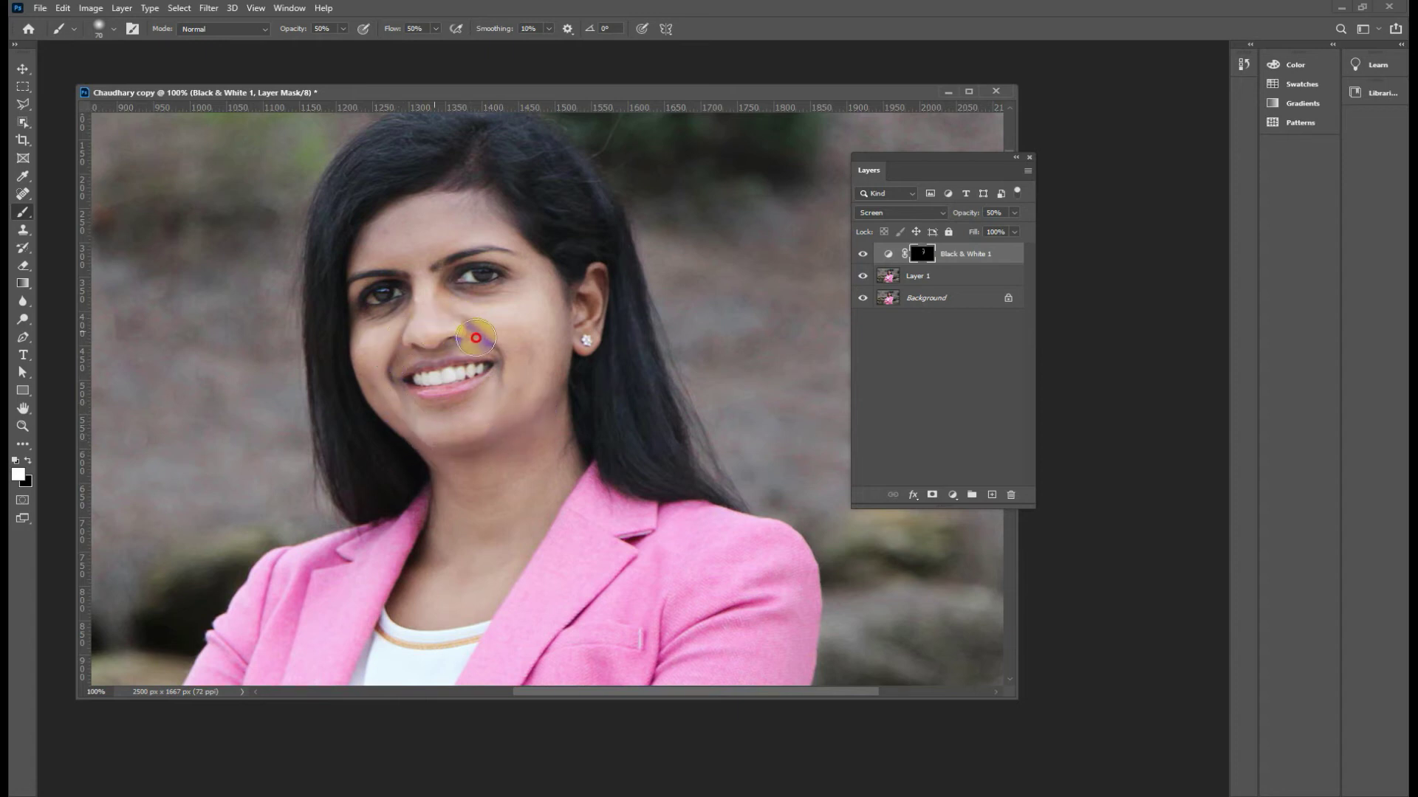
drag(398, 342, 403, 354)
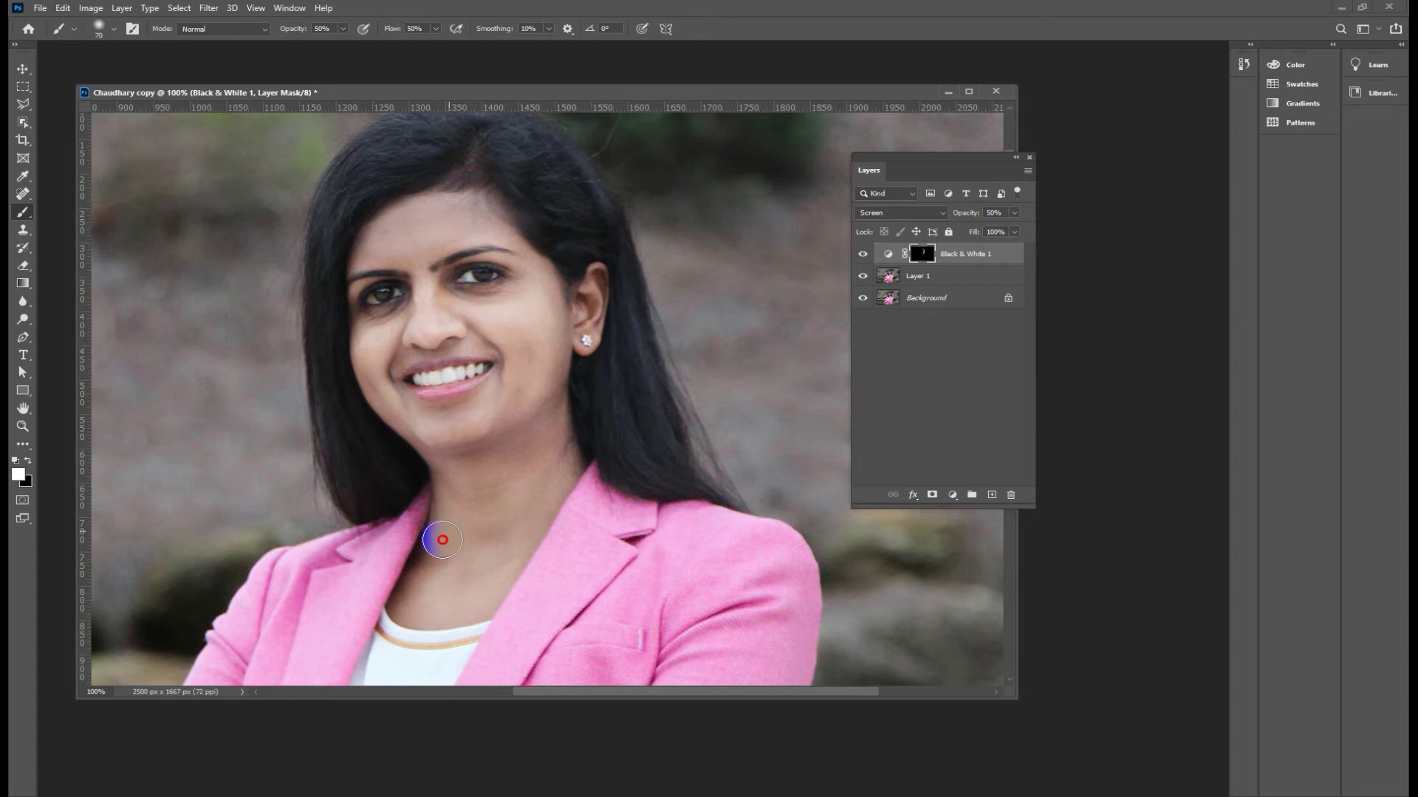
Paint brightening over the neck up to the chin, then the ear and earlobe with a 50 px brush.
mouse_move(410, 599)
mouse_down()
mouse_move(472, 598)
mouse_move(522, 522)
mouse_move(468, 563)
mouse_move(494, 557)
mouse_up()
drag(492, 459, 449, 564)
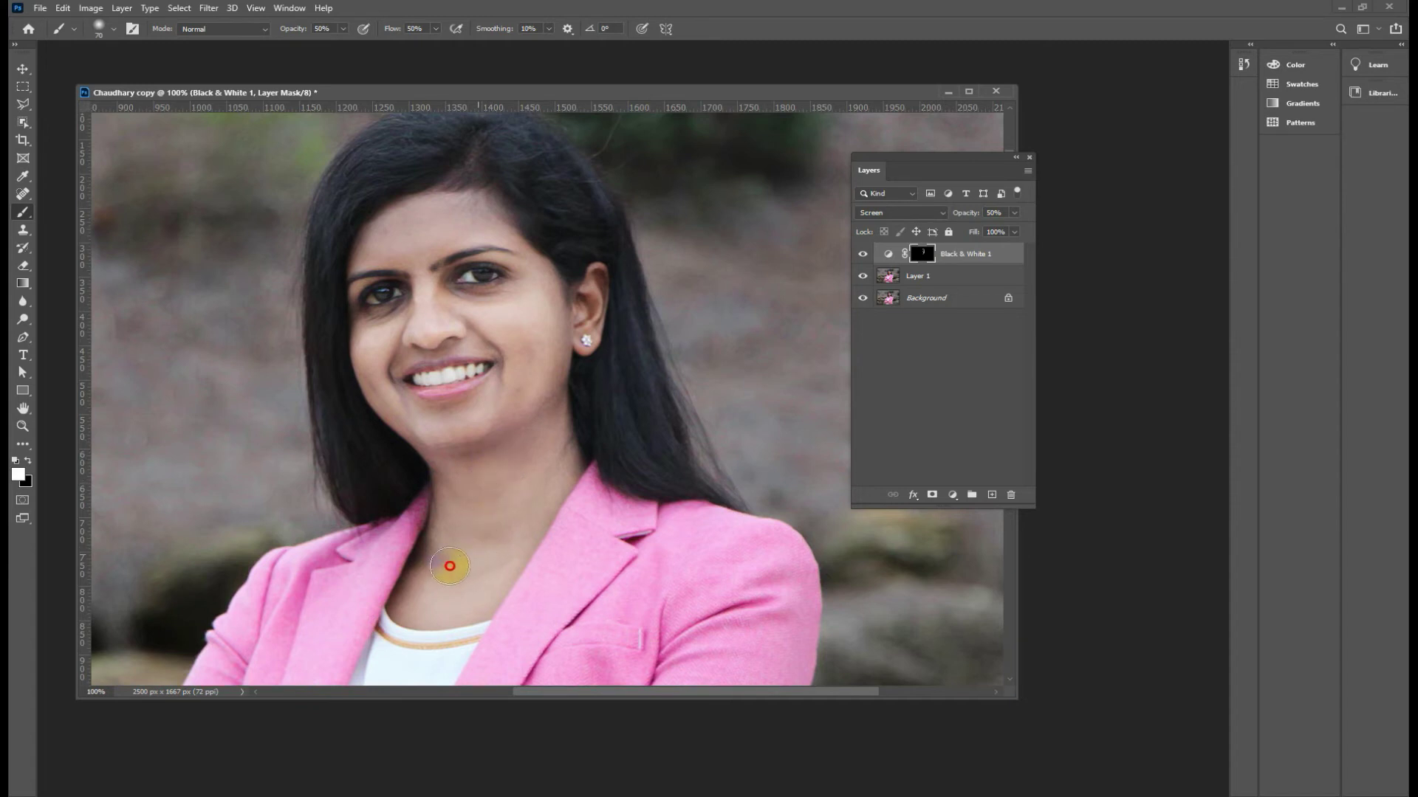
mouse_move(436, 481)
mouse_down()
mouse_move(436, 442)
mouse_move(573, 478)
mouse_up()
key(bracketleft)
key(bracketleft)
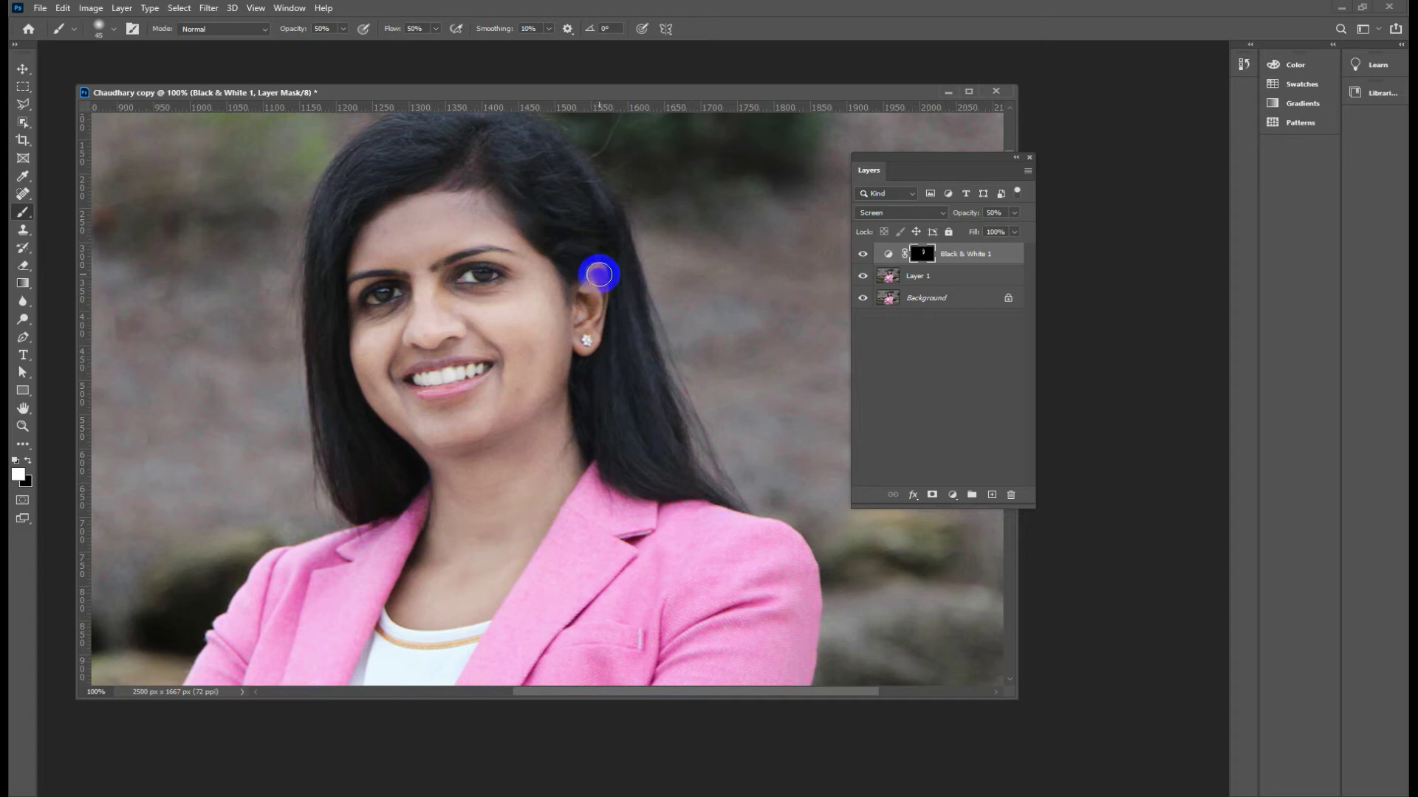
drag(582, 332, 583, 349)
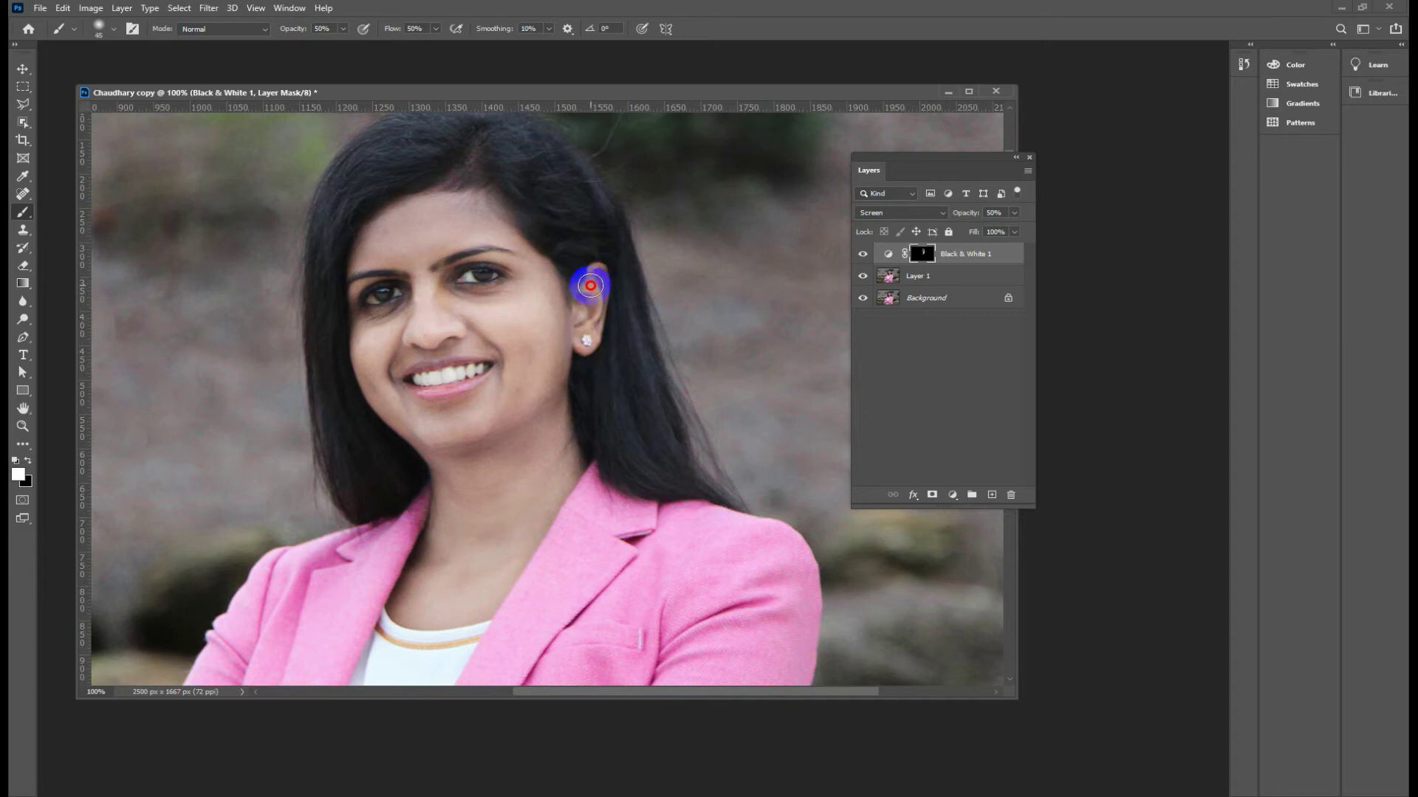
drag(592, 293, 554, 350)
Scroll down to the arms, enlarge the brush to 70 px, and brighten the forearm.
scroll(532, 391, down, 1)
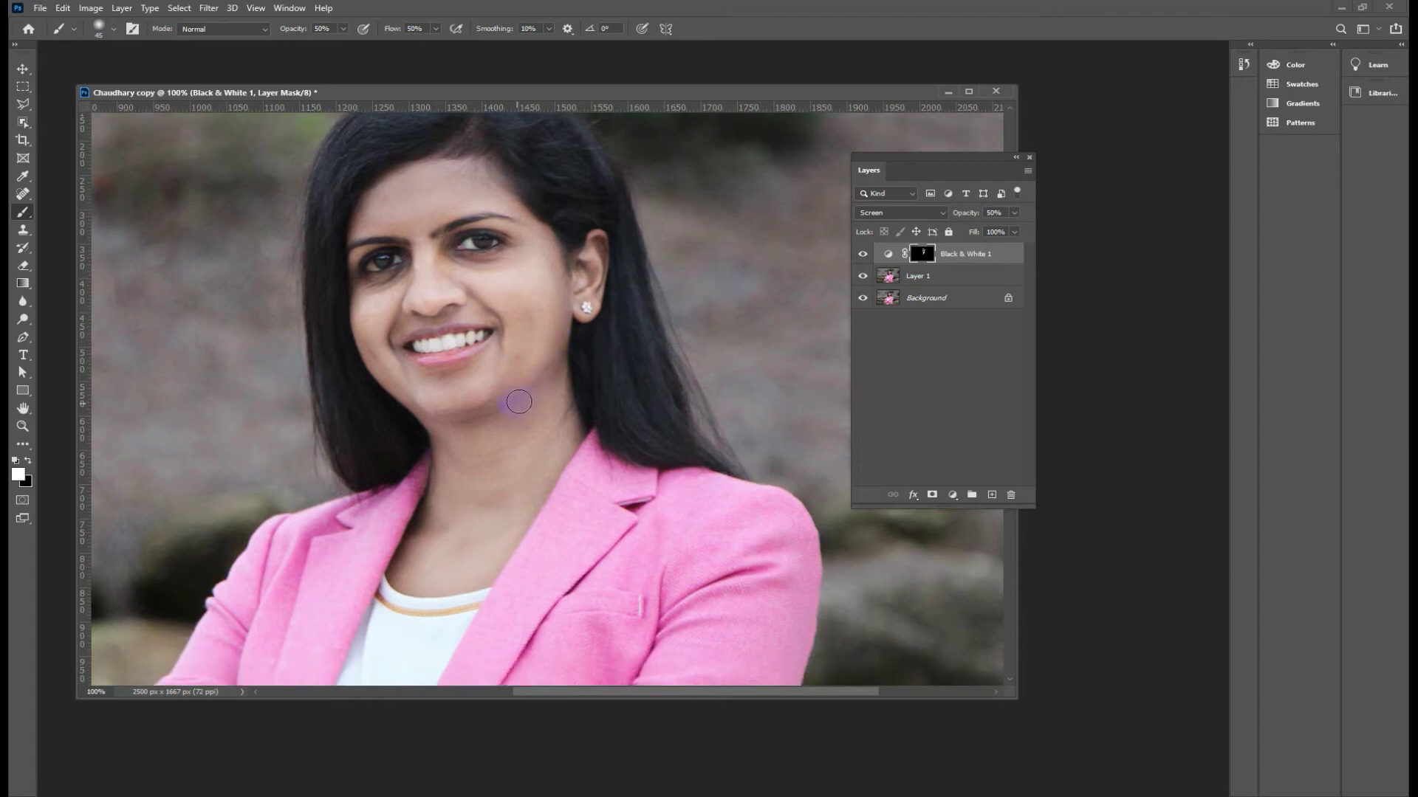
scroll(443, 513, down, 2)
scroll(441, 544, down, 2)
scroll(413, 568, down, 2)
scroll(406, 579, down, 1)
alt+scroll(405, 578, down, 1)
scroll(435, 626, down, 1)
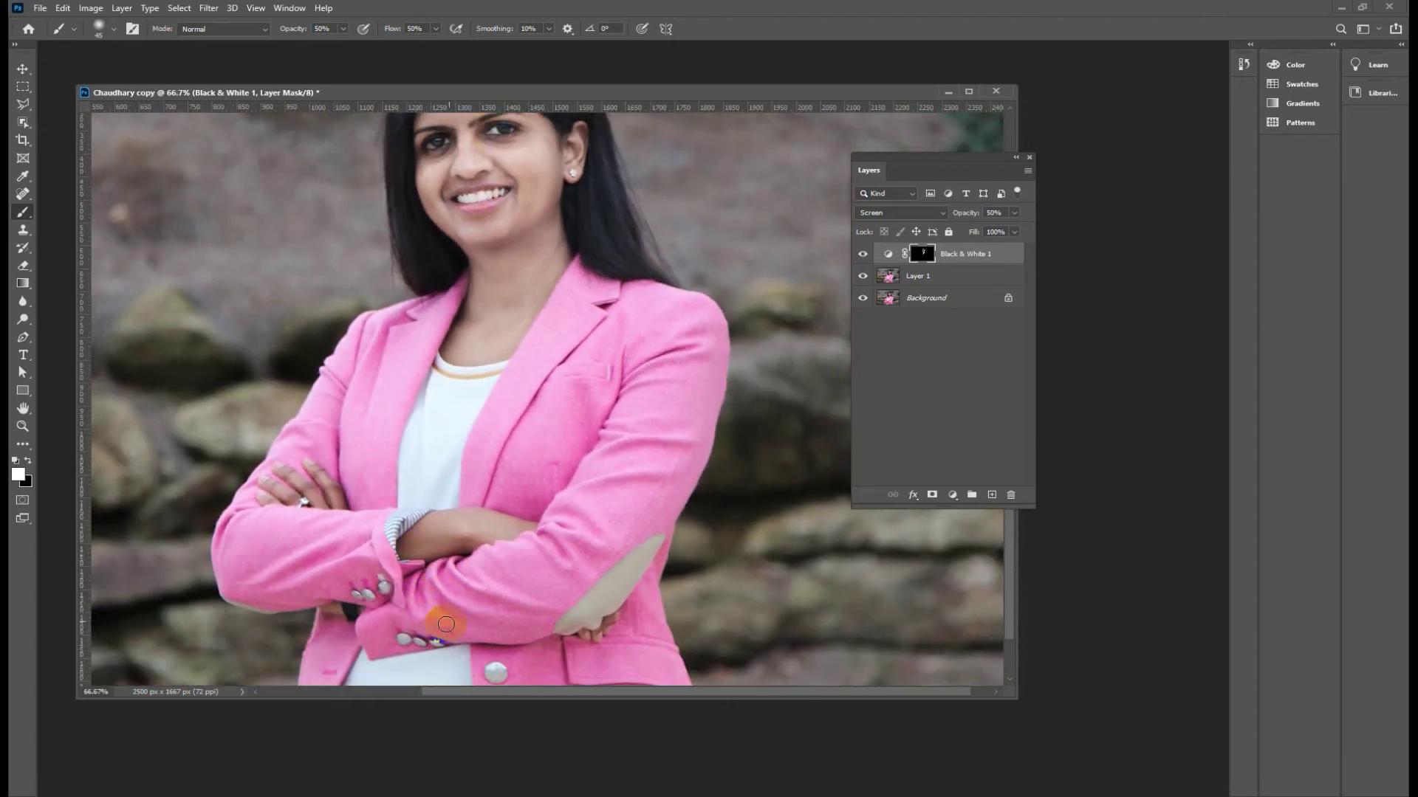
alt+scroll(467, 640, up, 1)
scroll(466, 620, down, 1)
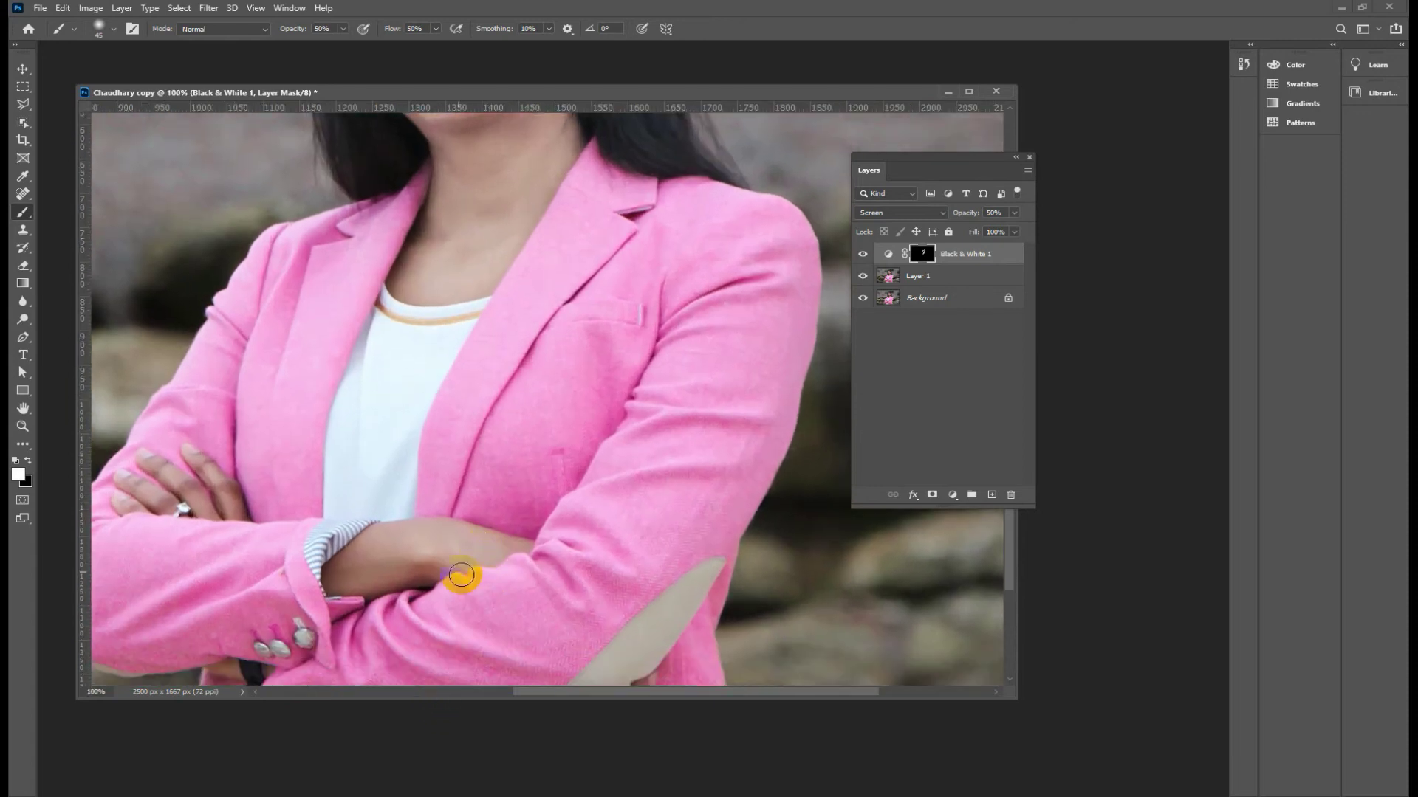
scroll(443, 569, down, 1)
key(bracketright)
key(bracketright)
mouse_move(341, 543)
mouse_down()
mouse_move(417, 534)
mouse_move(404, 504)
mouse_move(344, 545)
mouse_move(510, 511)
mouse_up()
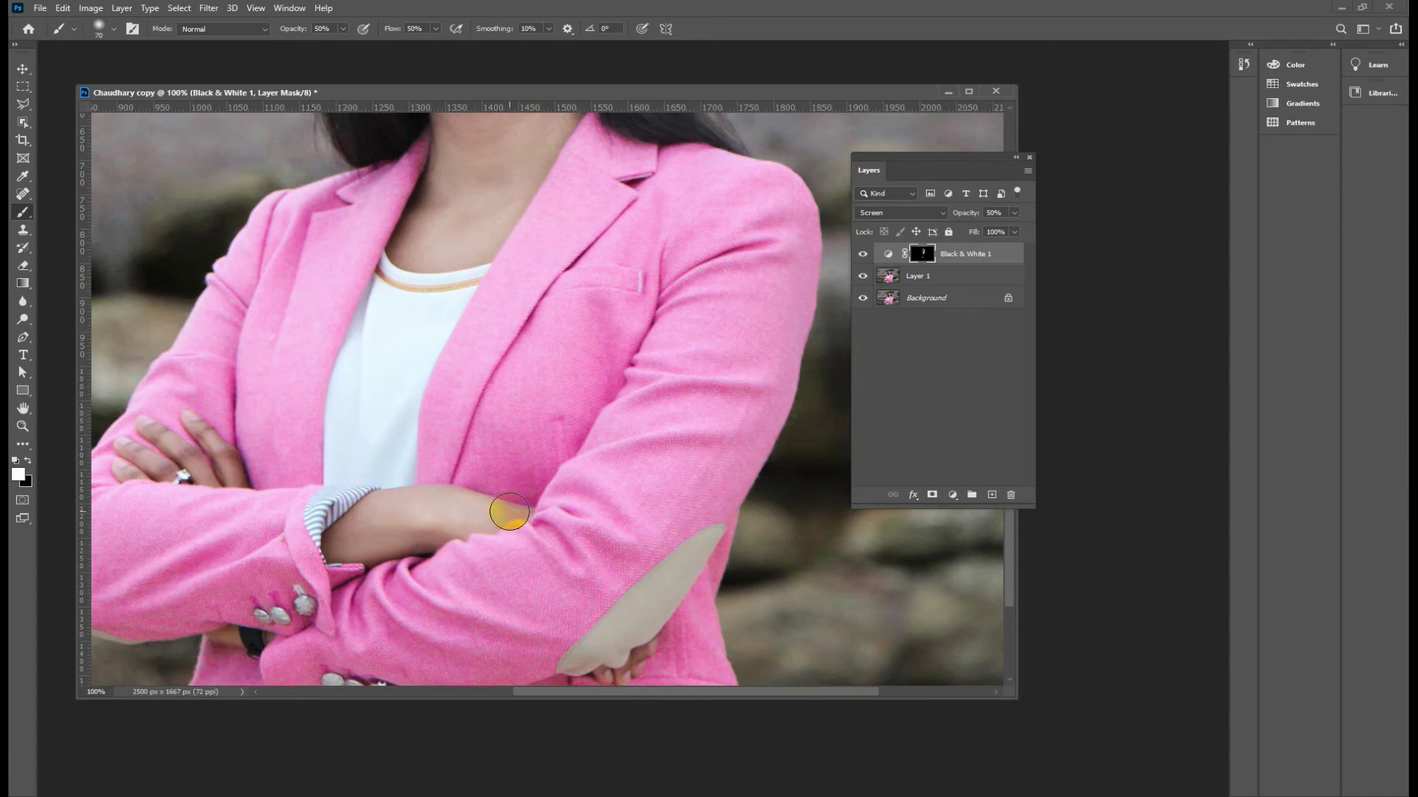
Extend the brightening along the forearm to the cuff and over the fingers.
drag(507, 508, 523, 511)
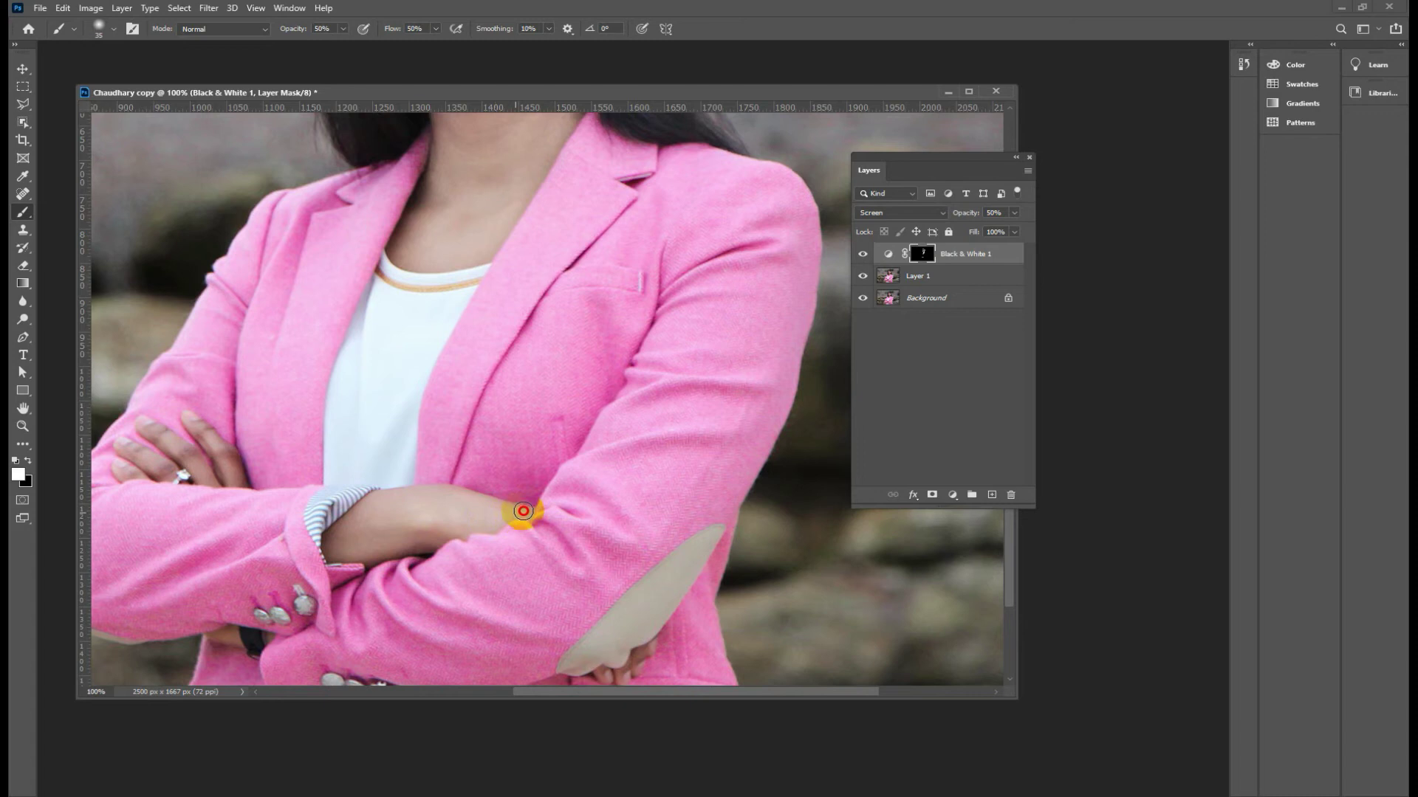
mouse_move(523, 511)
mouse_down()
mouse_move(413, 551)
mouse_move(362, 502)
mouse_up()
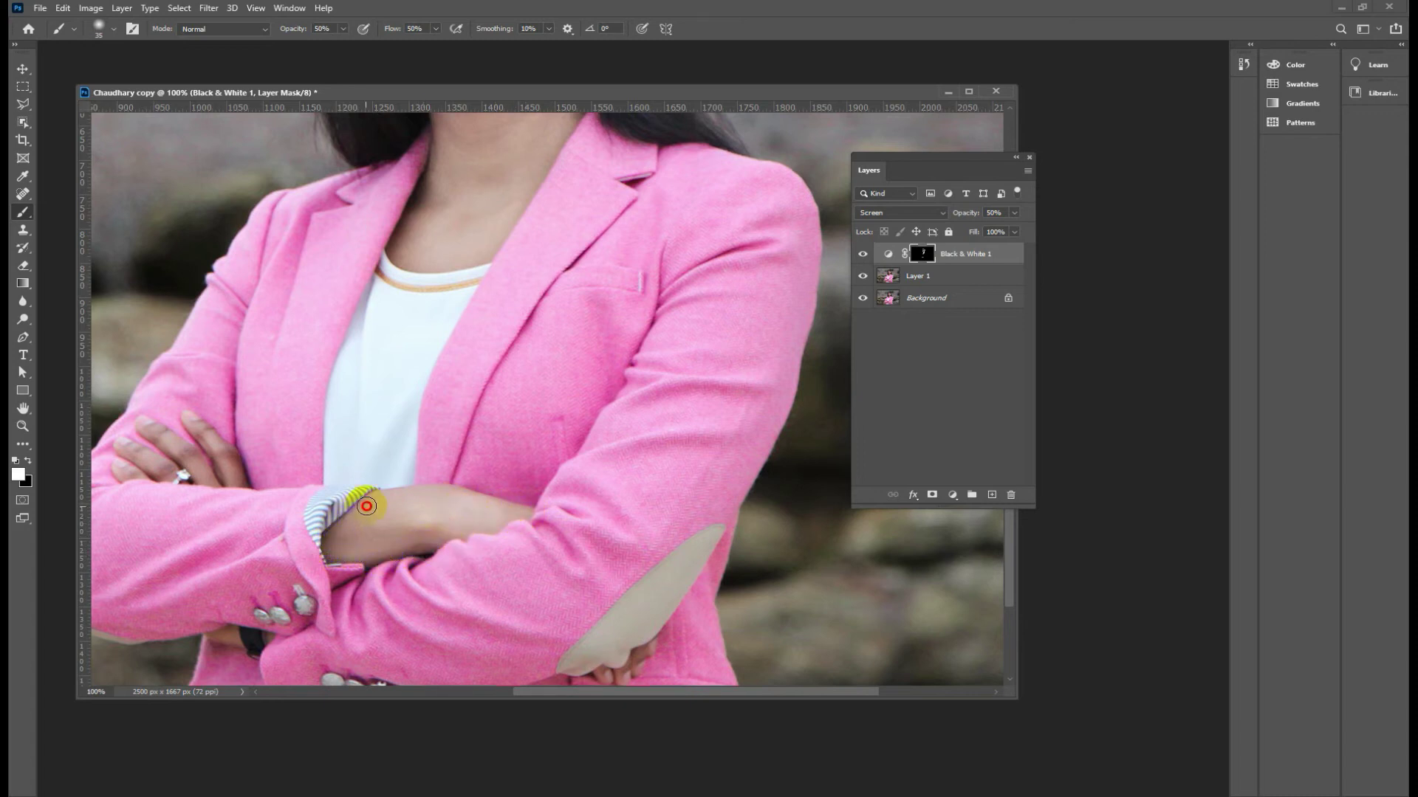
mouse_move(362, 502)
mouse_down()
mouse_move(189, 420)
mouse_move(239, 474)
mouse_move(191, 458)
mouse_move(212, 481)
mouse_move(123, 444)
mouse_move(148, 472)
mouse_move(121, 475)
mouse_move(190, 411)
mouse_move(221, 475)
mouse_move(240, 464)
mouse_move(184, 421)
mouse_up()
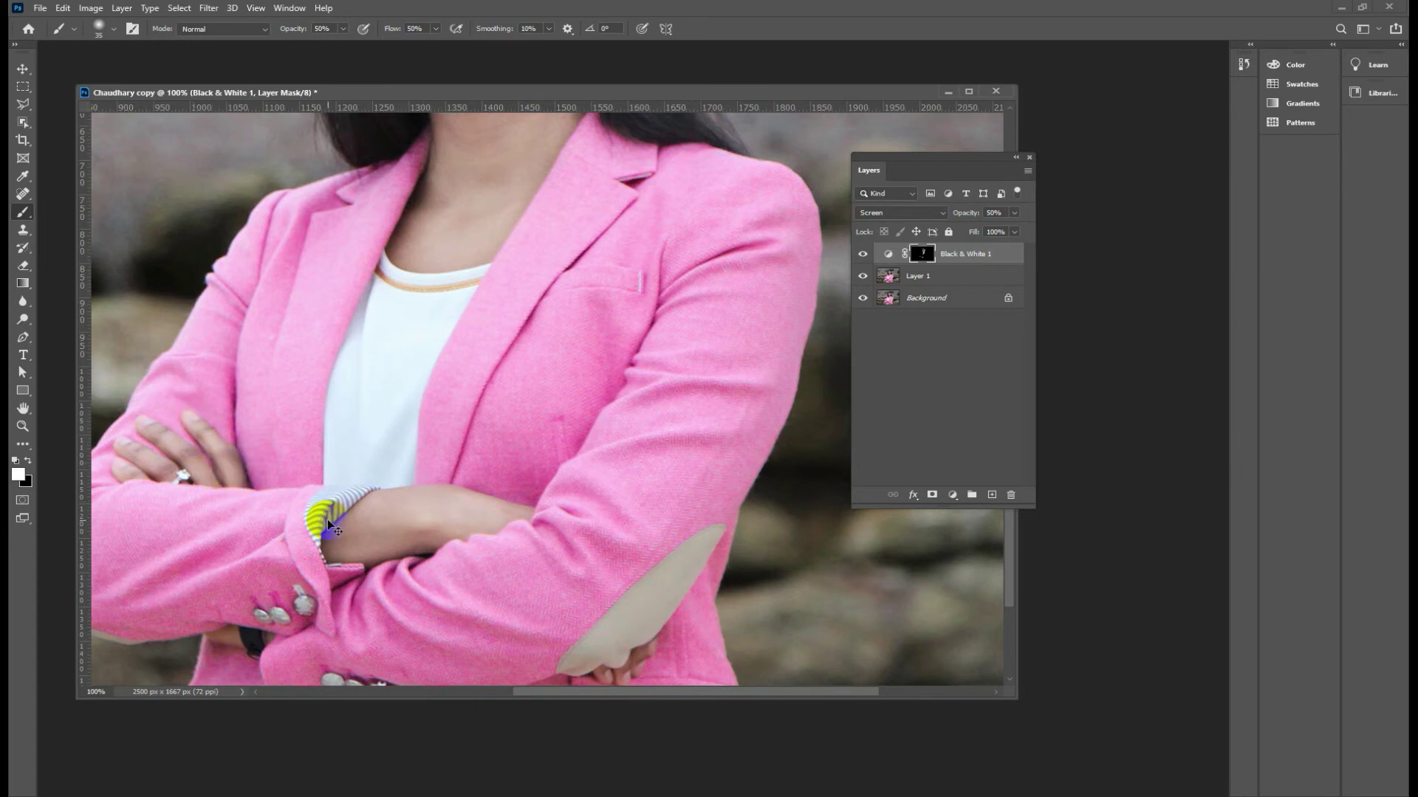
scroll(328, 521, down, 1)
scroll(327, 521, down, 1)
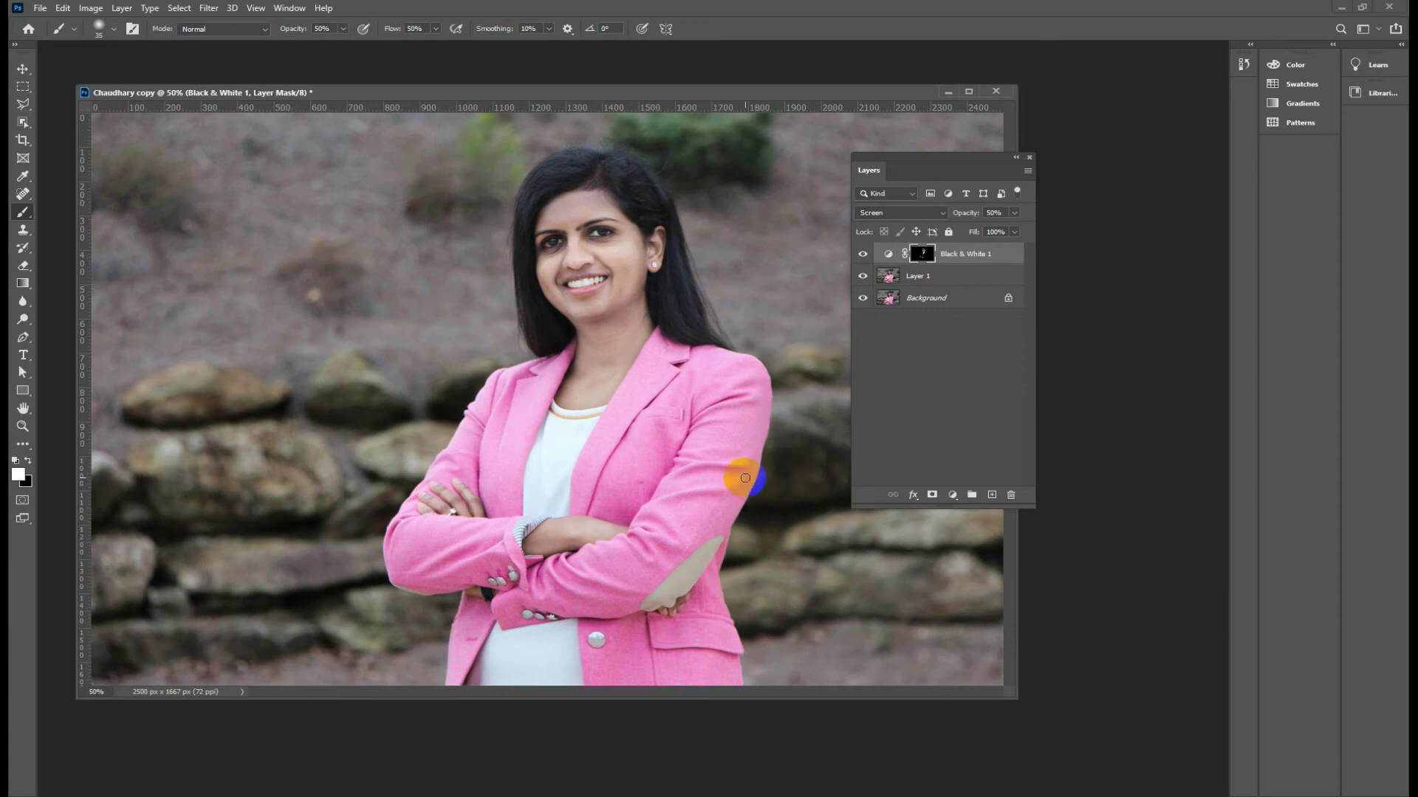
Toggle the Black & White 1 brightening layer off and on to compare the skin.
click(862, 254)
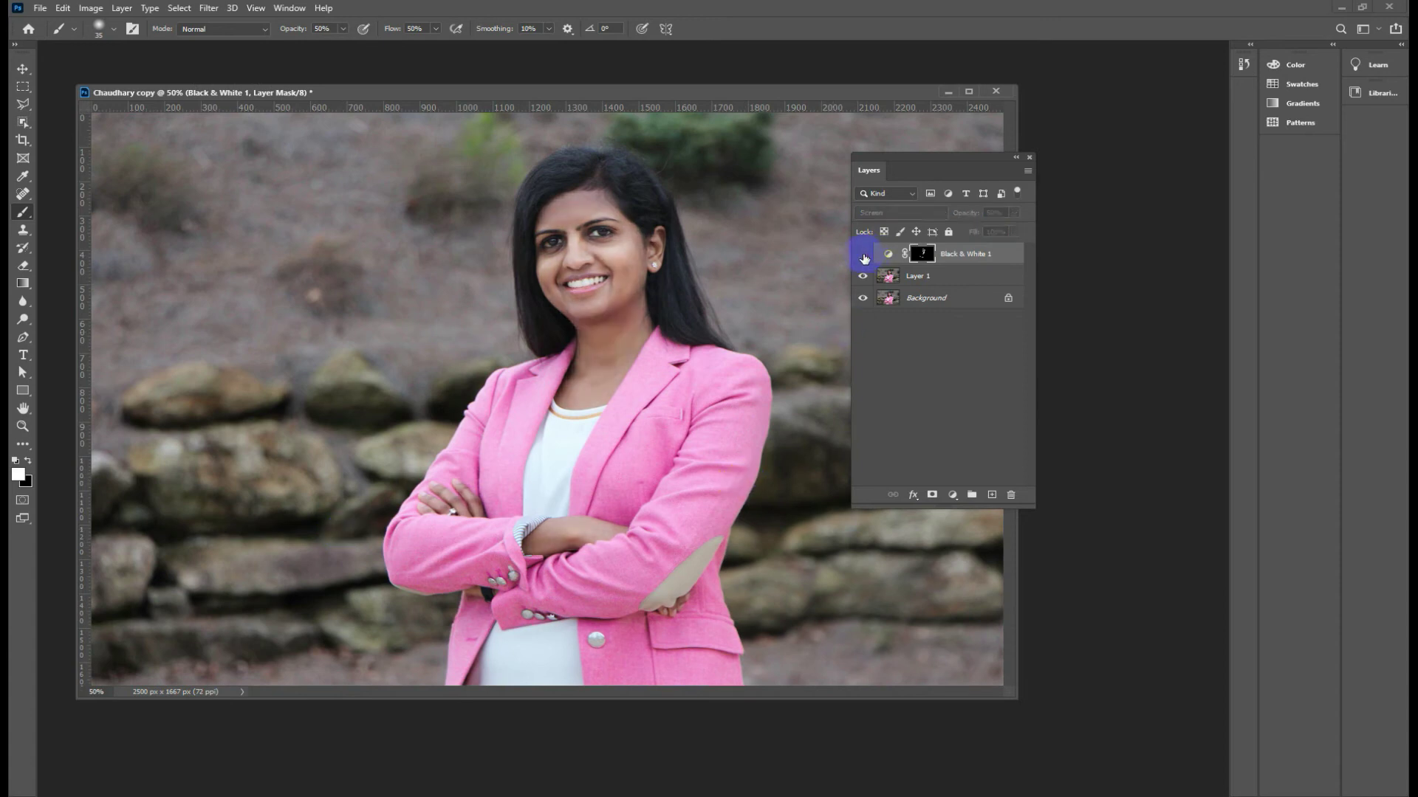
click(863, 256)
click(863, 255)
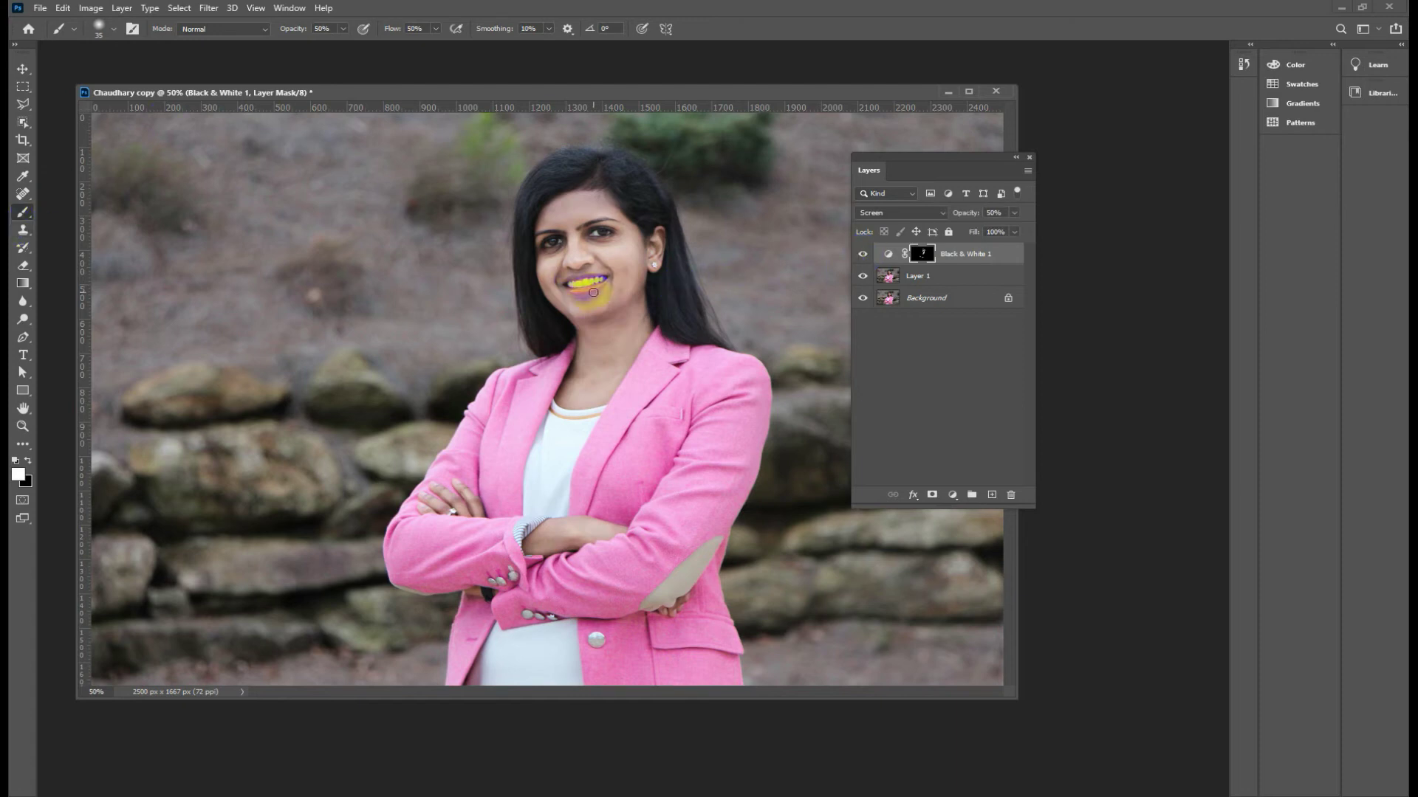
Extend the brightening from cheek down onto the neck with a 90 px brush, then recheck.
click(611, 330)
mouse_move(623, 293)
mouse_down()
mouse_move(606, 342)
mouse_move(619, 245)
mouse_move(602, 205)
mouse_move(569, 212)
mouse_move(592, 202)
mouse_move(538, 215)
mouse_move(544, 316)
mouse_move(529, 269)
mouse_move(623, 243)
mouse_move(554, 307)
mouse_move(564, 269)
mouse_move(585, 253)
mouse_move(595, 269)
mouse_move(545, 271)
mouse_up()
key(bracketleft)
key(bracketleft)
key(bracketleft)
key(bracketleft)
mouse_move(570, 391)
mouse_down()
mouse_move(579, 364)
mouse_move(573, 389)
mouse_move(617, 342)
mouse_move(577, 354)
mouse_move(567, 408)
mouse_up()
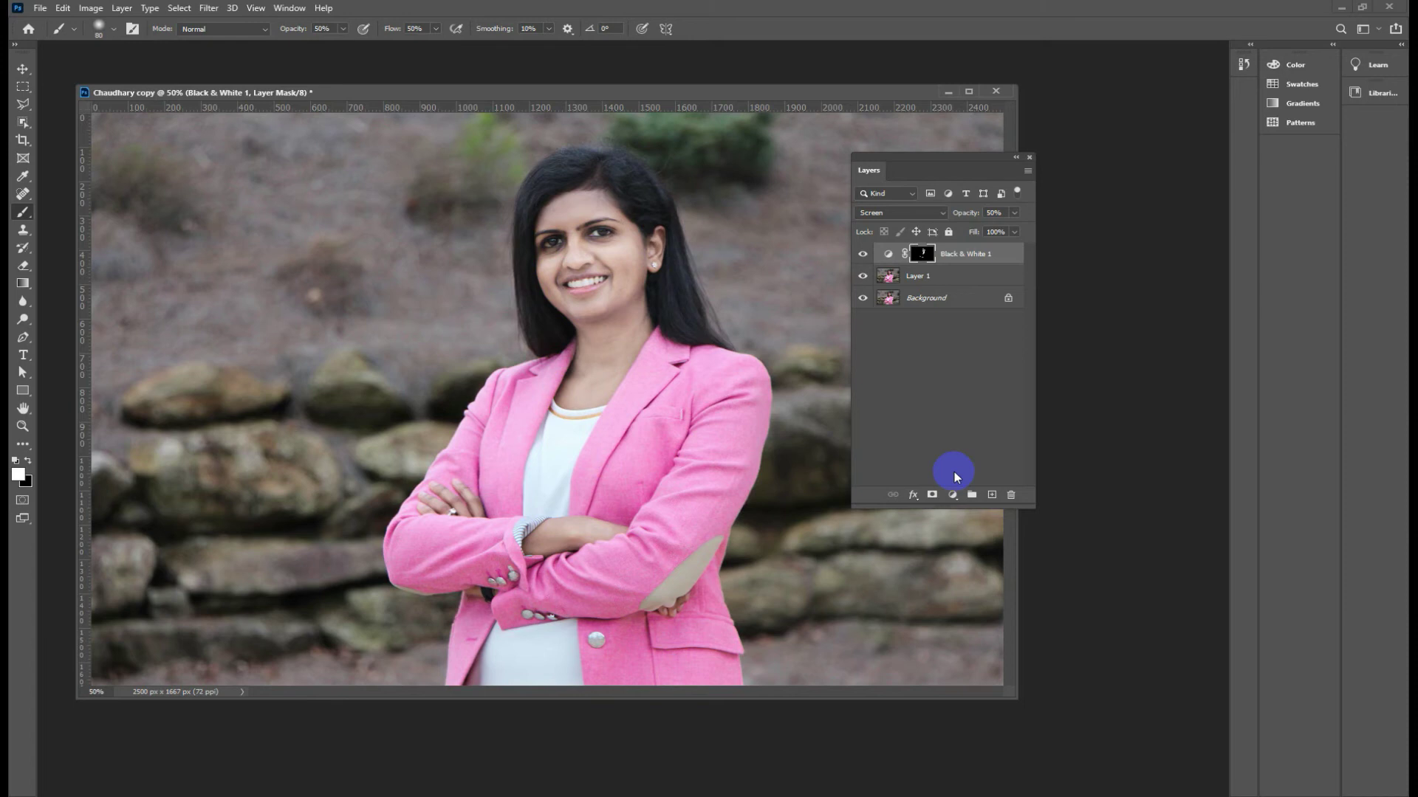
key(ctrl+plus)
key(ctrl+minus)
click(864, 253)
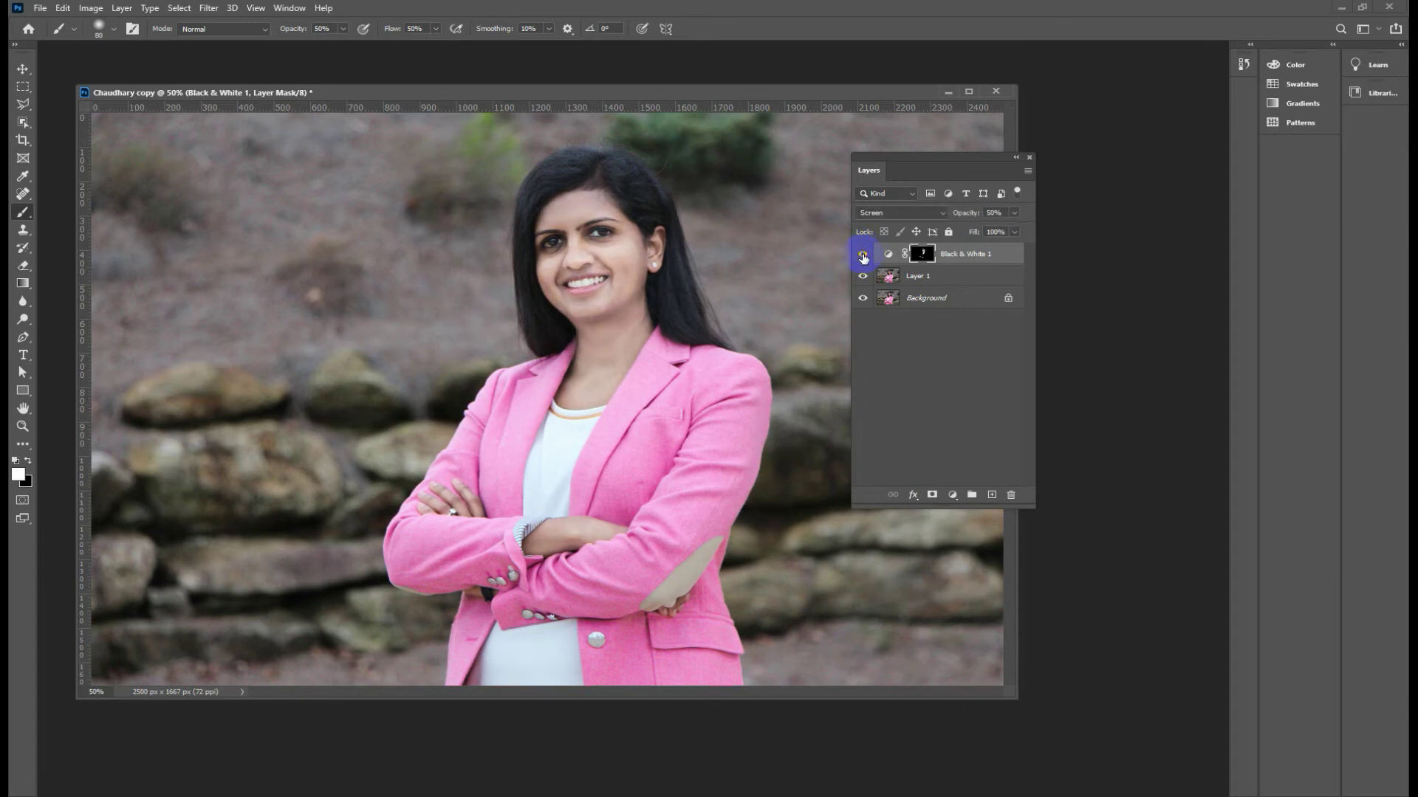
key(ctrl+minus)
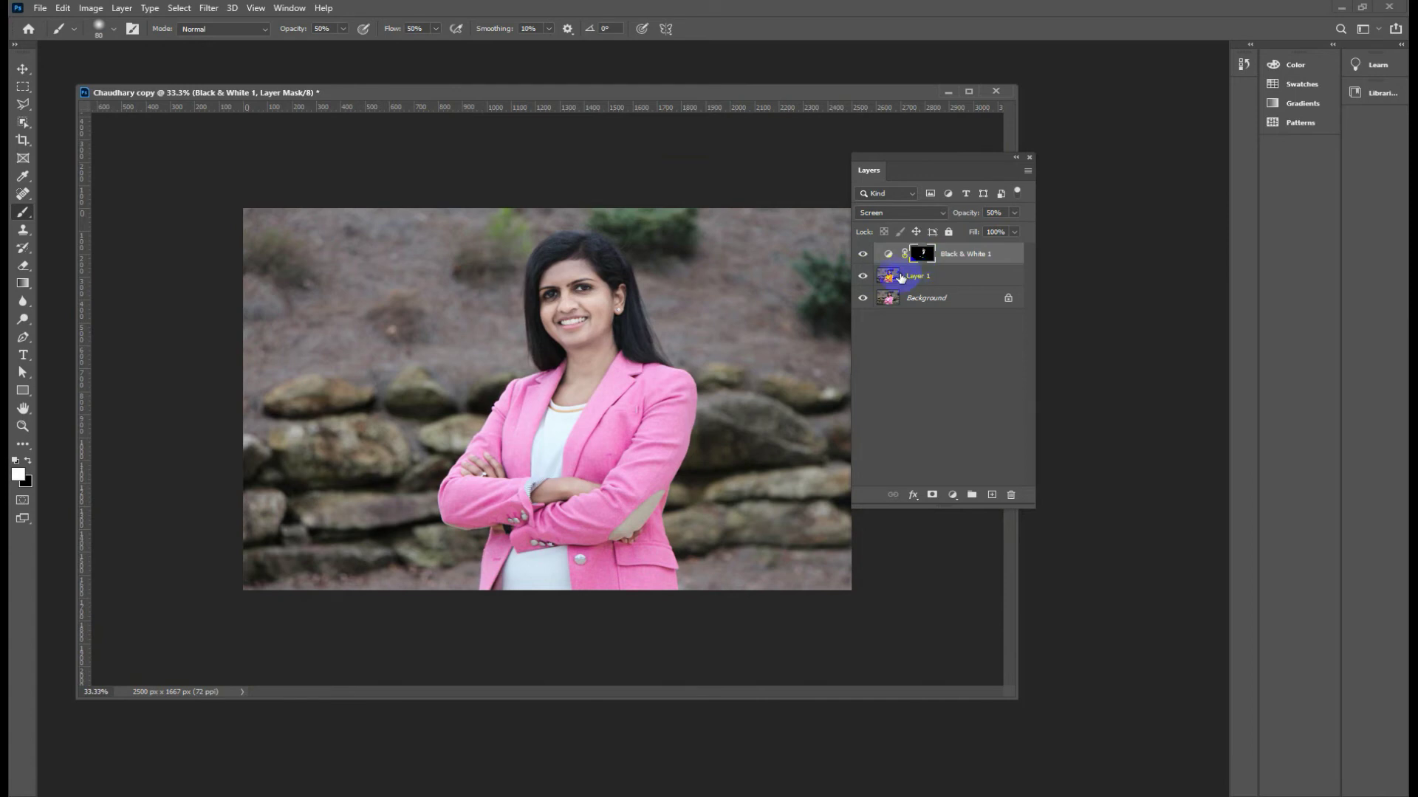
Lower the Black & White 1 Yellows slider to about -7, then close its settings.
double_click(886, 255)
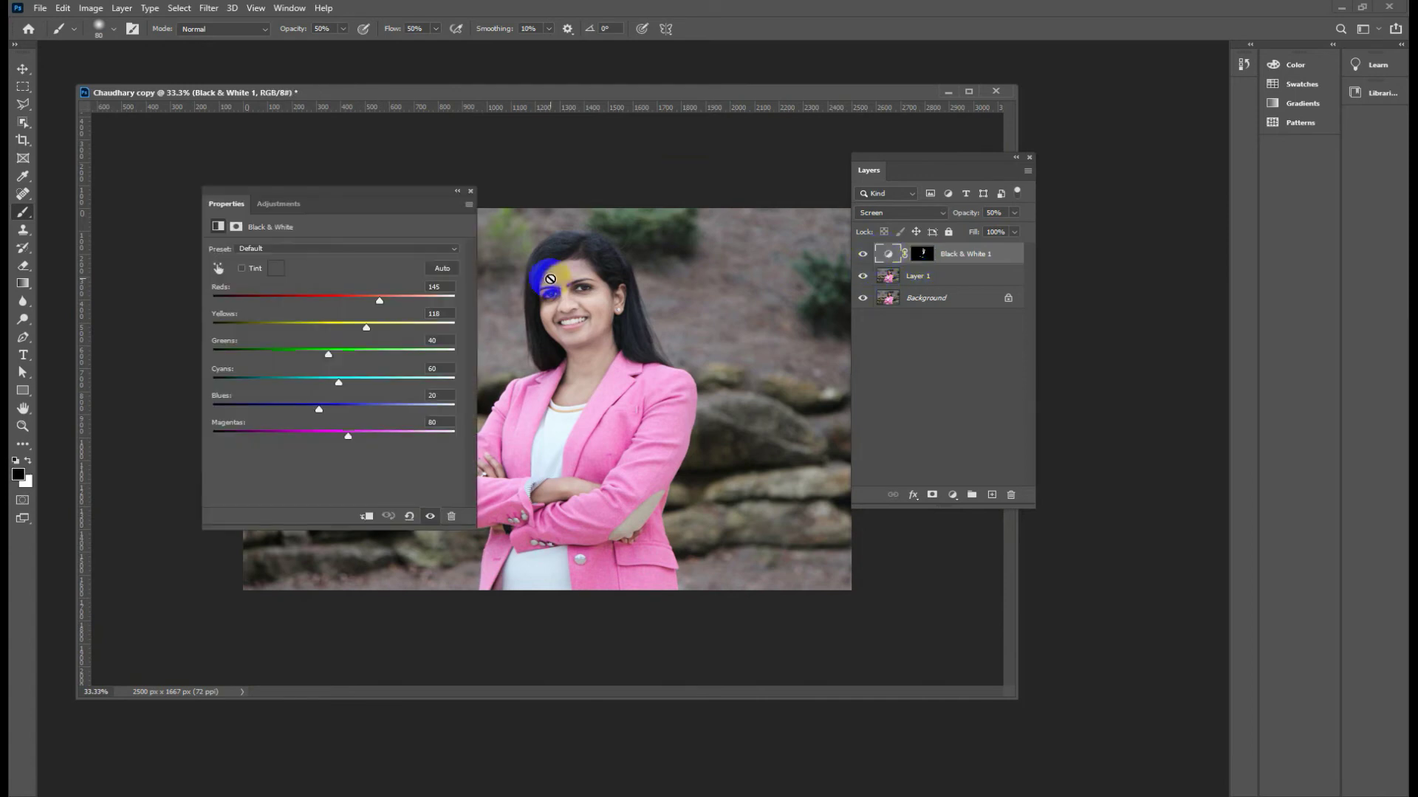
drag(318, 196, 244, 182)
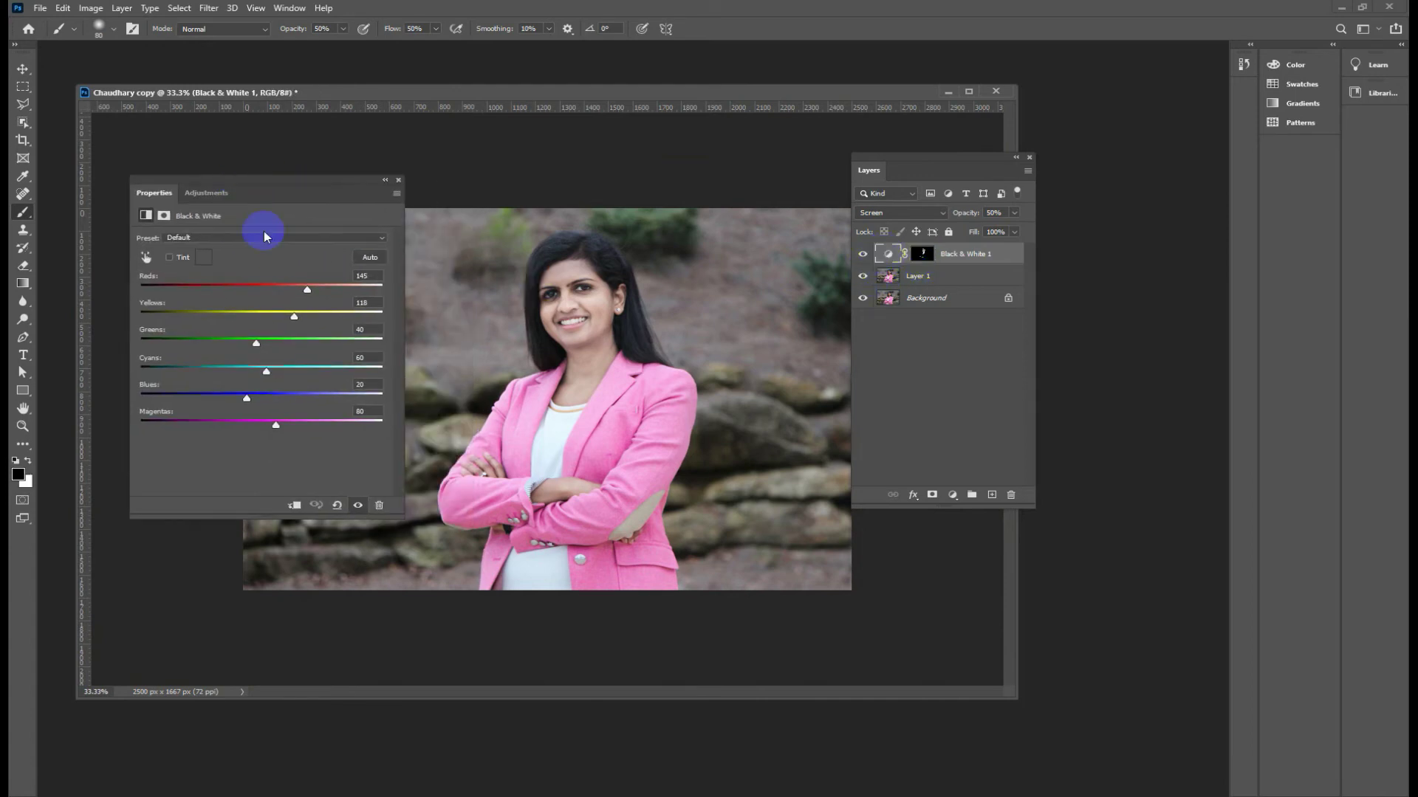
mouse_move(294, 313)
mouse_down()
mouse_move(177, 302)
mouse_move(294, 314)
mouse_move(269, 286)
mouse_move(230, 288)
mouse_move(285, 293)
mouse_up()
mouse_move(286, 317)
mouse_down()
mouse_move(367, 316)
mouse_move(218, 305)
mouse_move(270, 314)
mouse_up()
click(401, 184)
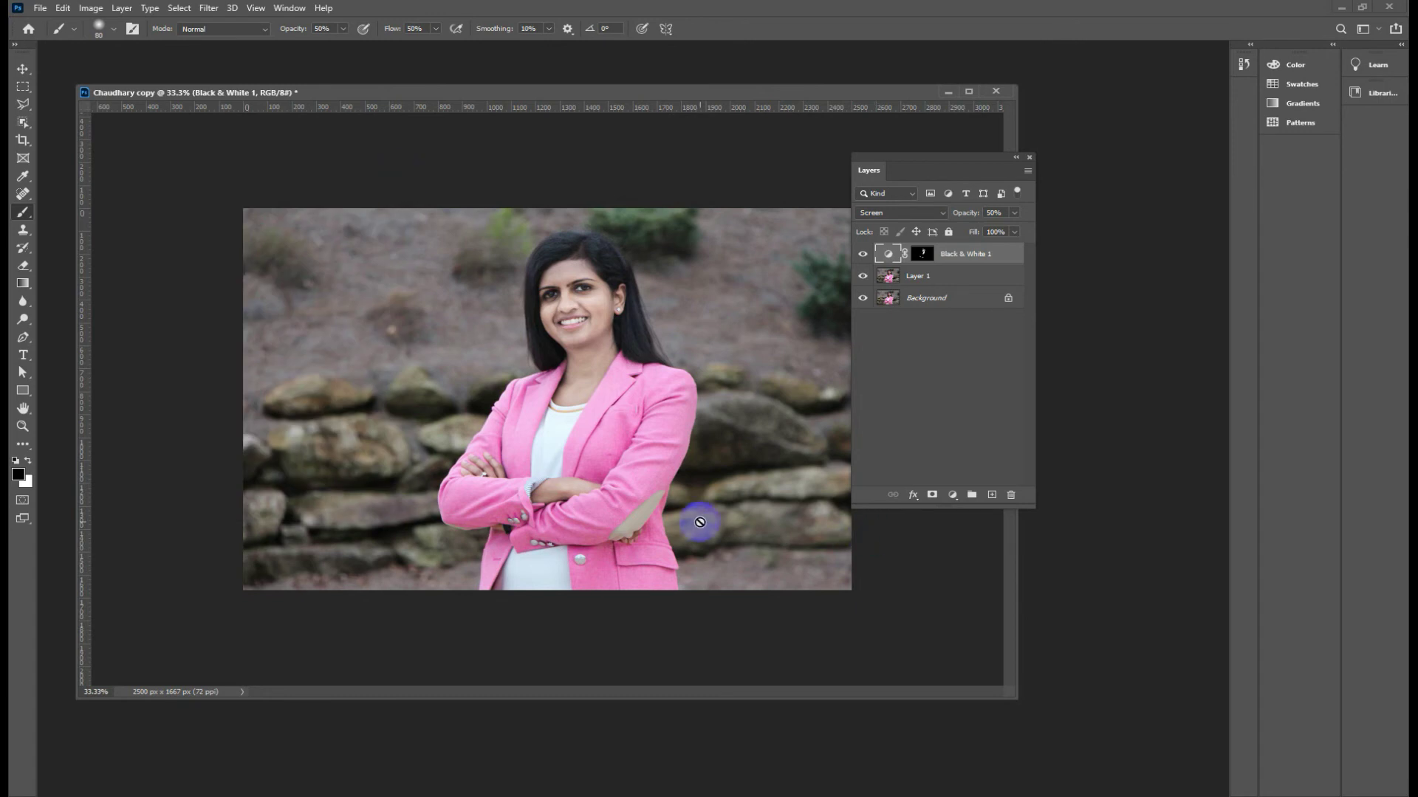
key(ctrl+plus)
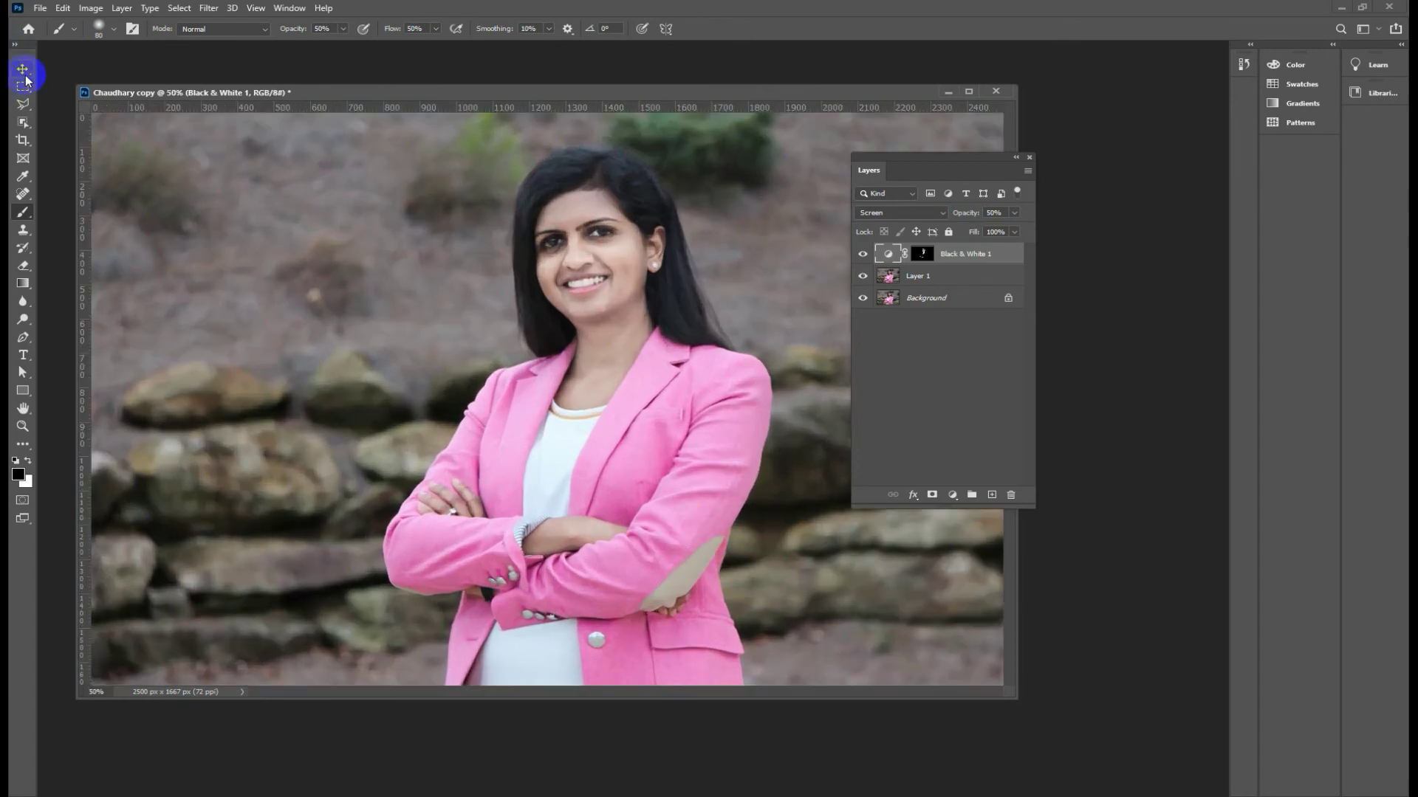
Raise Black & White 1 to 99% opacity and paint white on its mask over cheek and jaw.
click(23, 68)
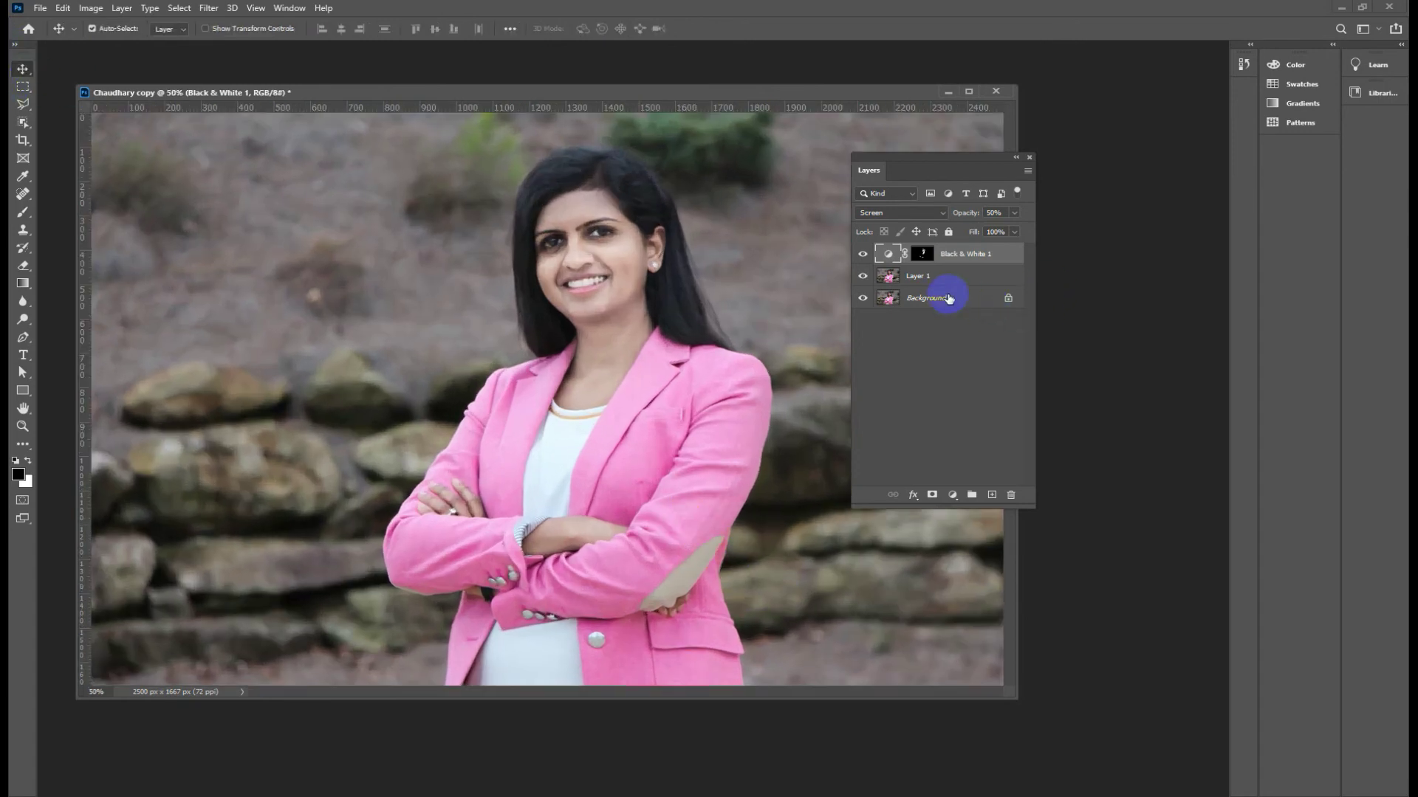
key(ctrl+plus)
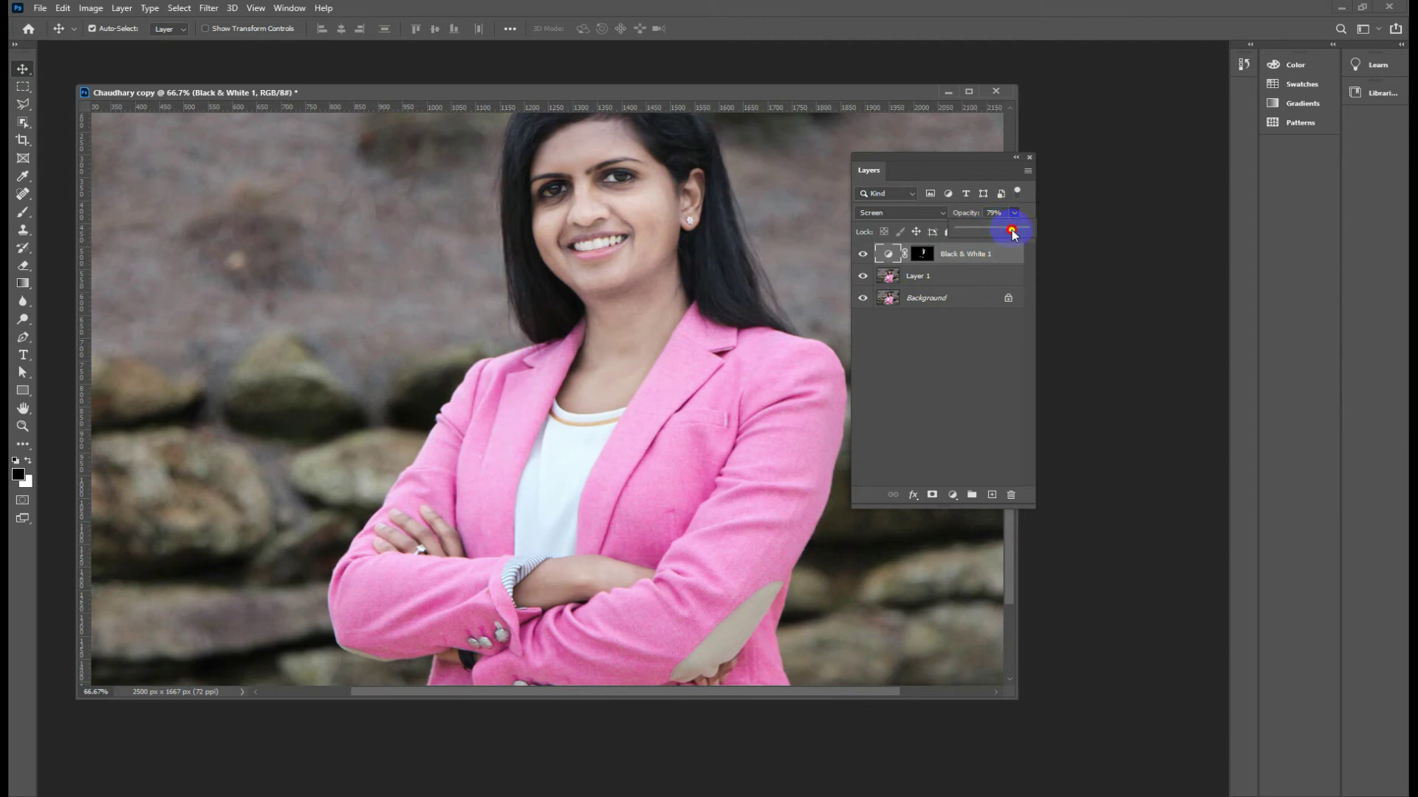
mouse_move(1011, 231)
mouse_down()
mouse_move(1025, 231)
mouse_move(998, 230)
mouse_up()
click(22, 218)
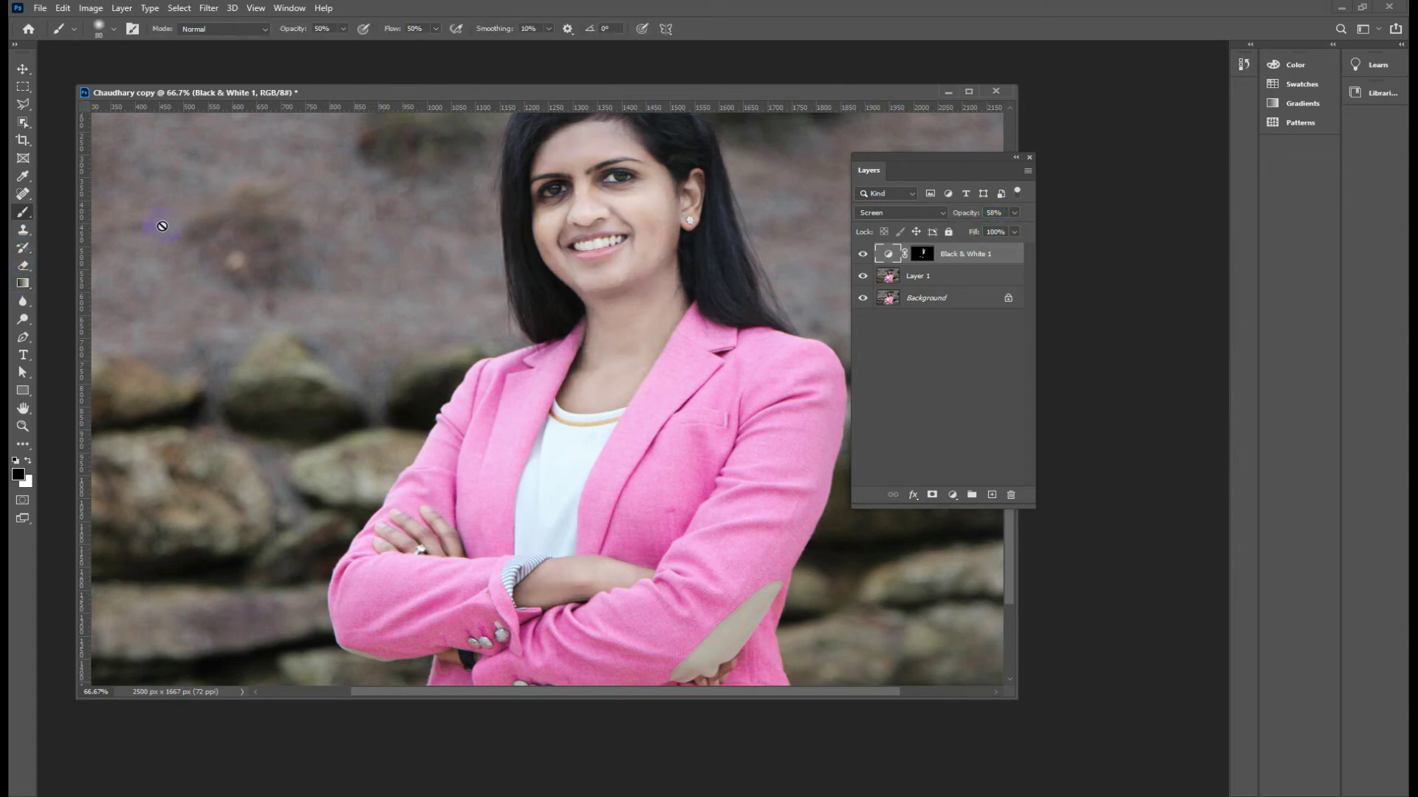
click(923, 253)
key(x)
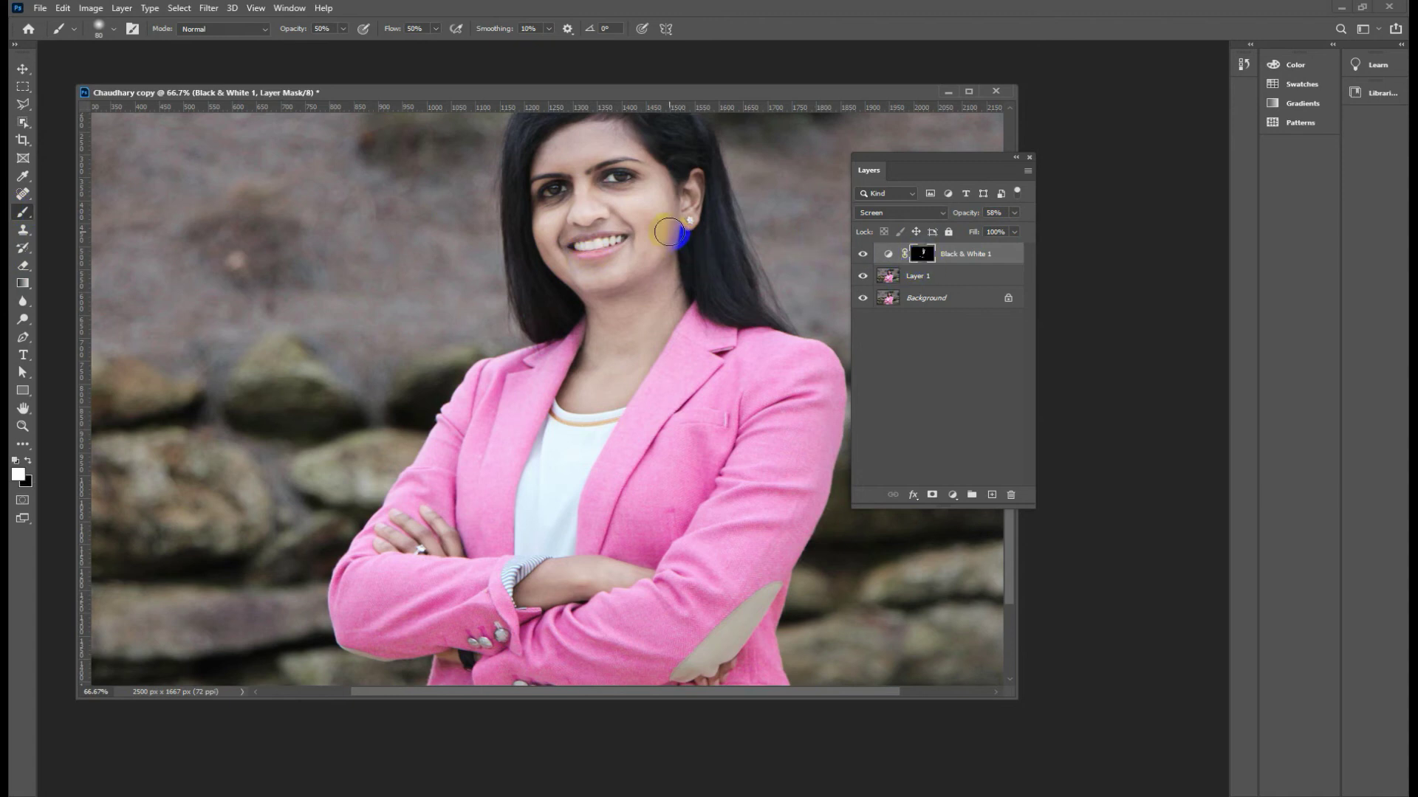
drag(669, 232, 668, 251)
mouse_move(558, 306)
mouse_down()
mouse_move(546, 225)
mouse_move(644, 159)
mouse_move(547, 143)
mouse_up()
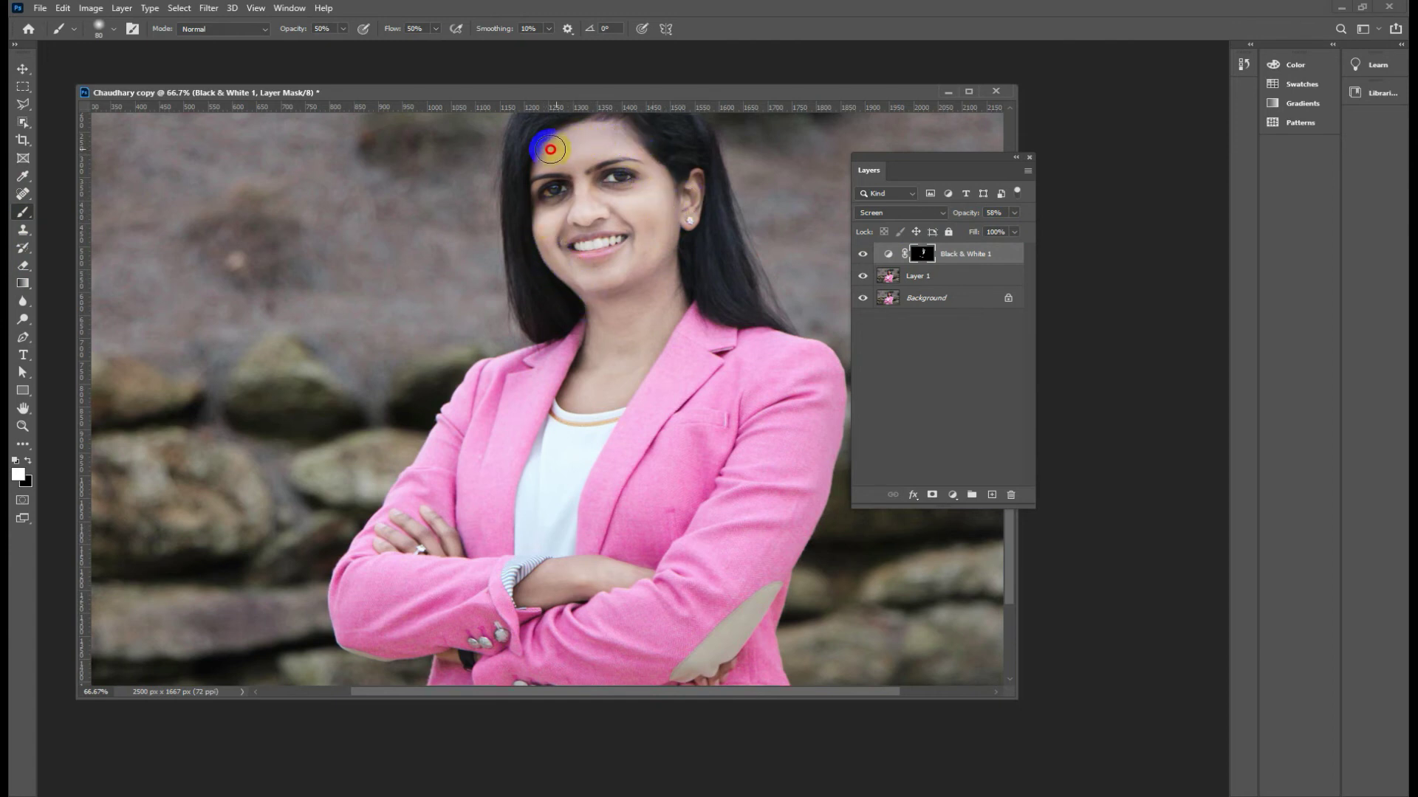
Compare with and without the brightening, then lower Black & White 1 opacity to 52%.
click(861, 256)
key(ctrl+minus)
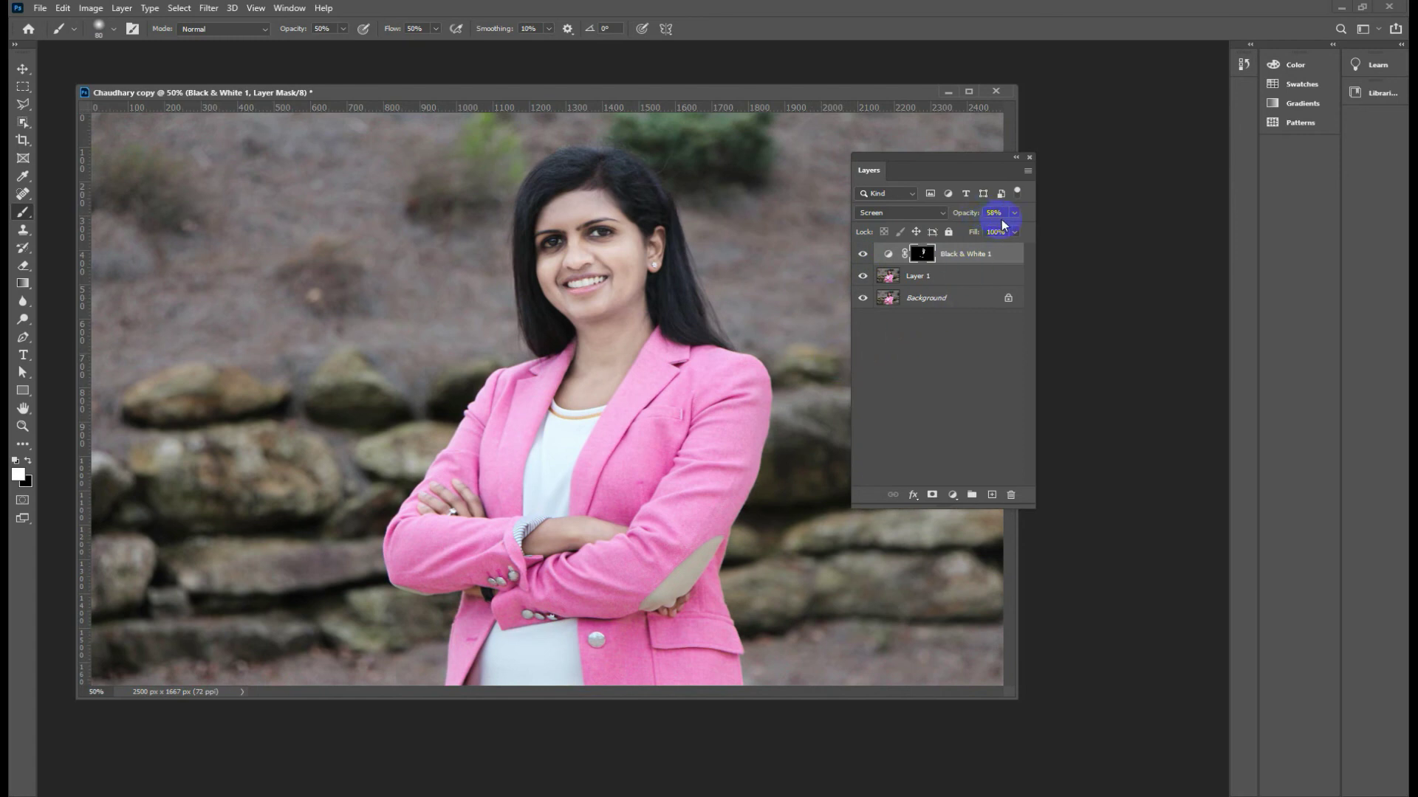
click(977, 210)
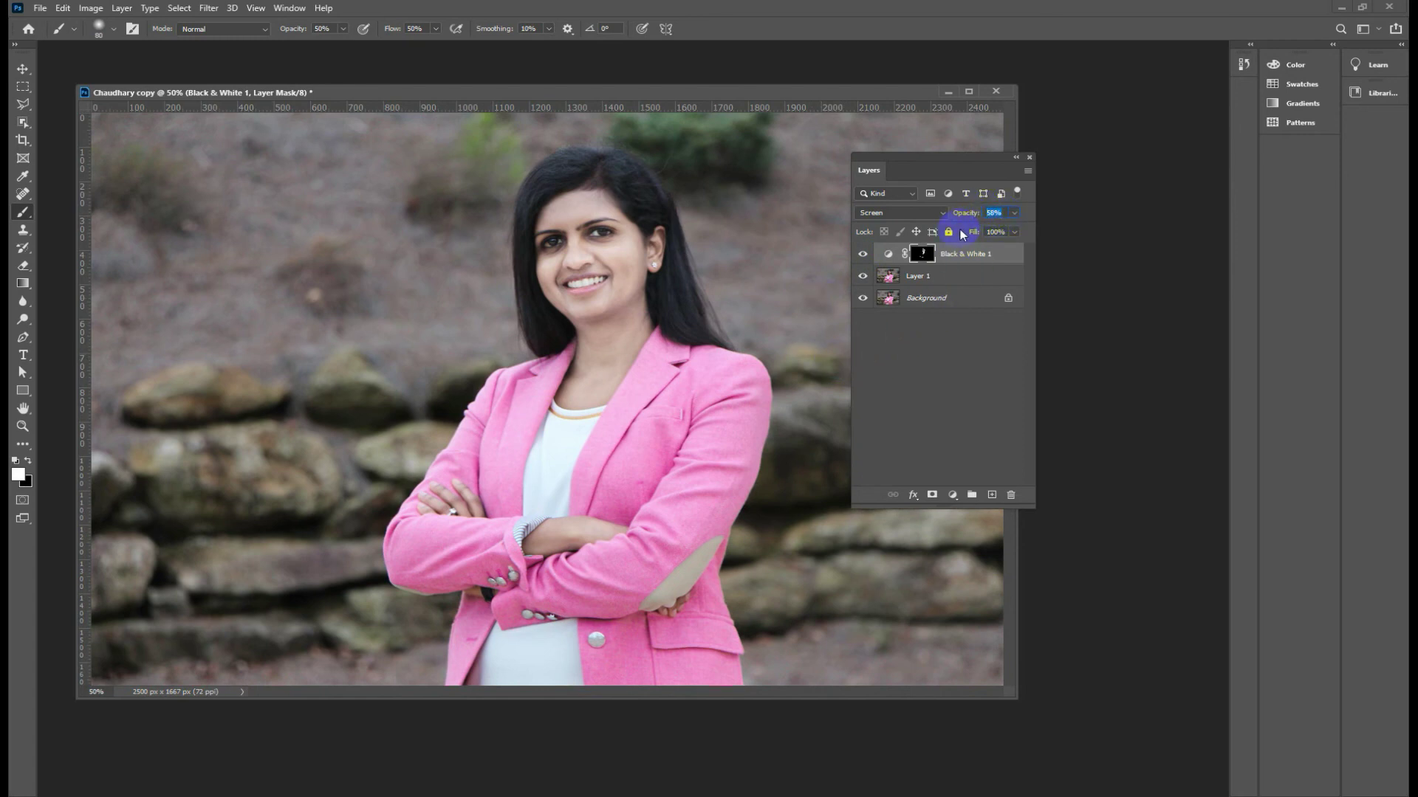
drag(958, 221, 958, 229)
click(22, 71)
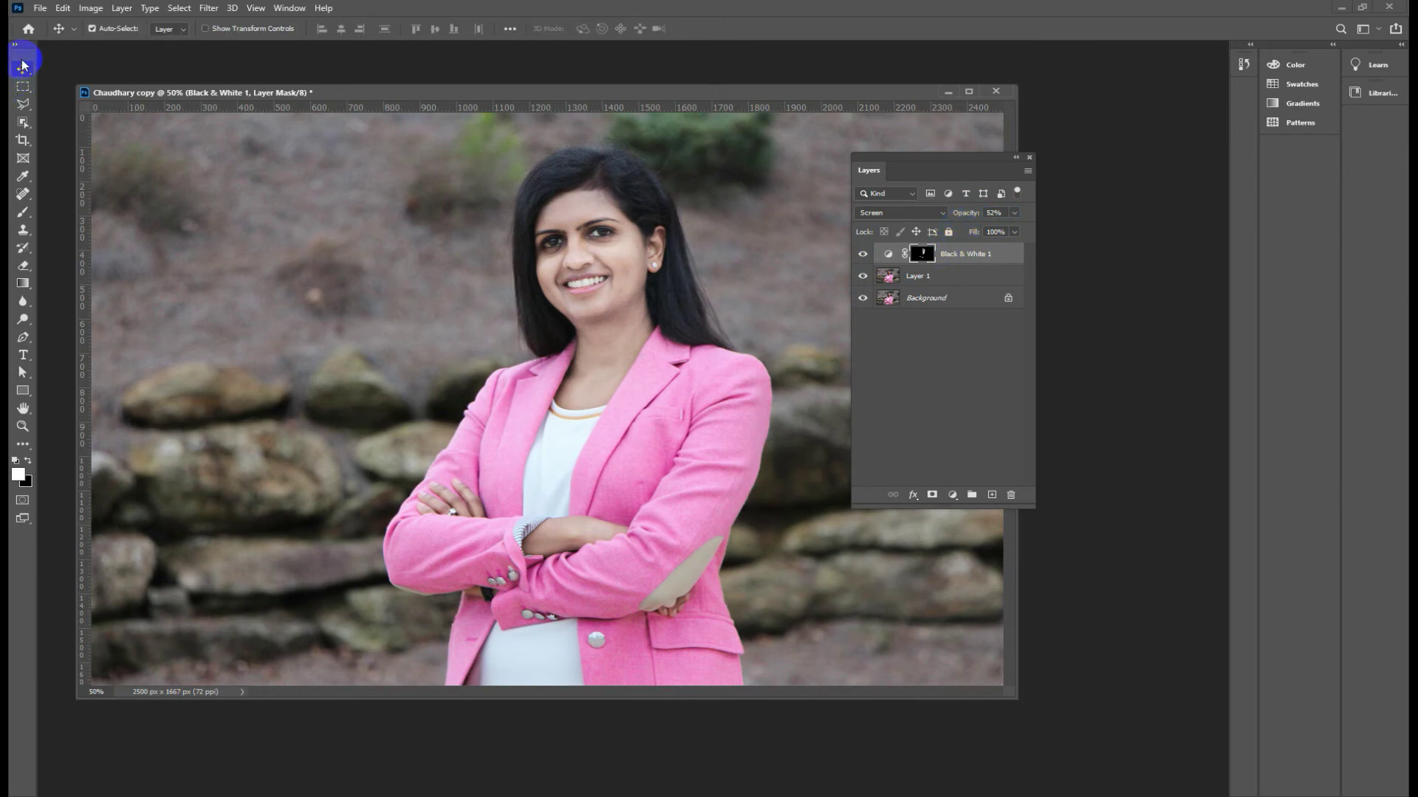
key(ctrl+plus)
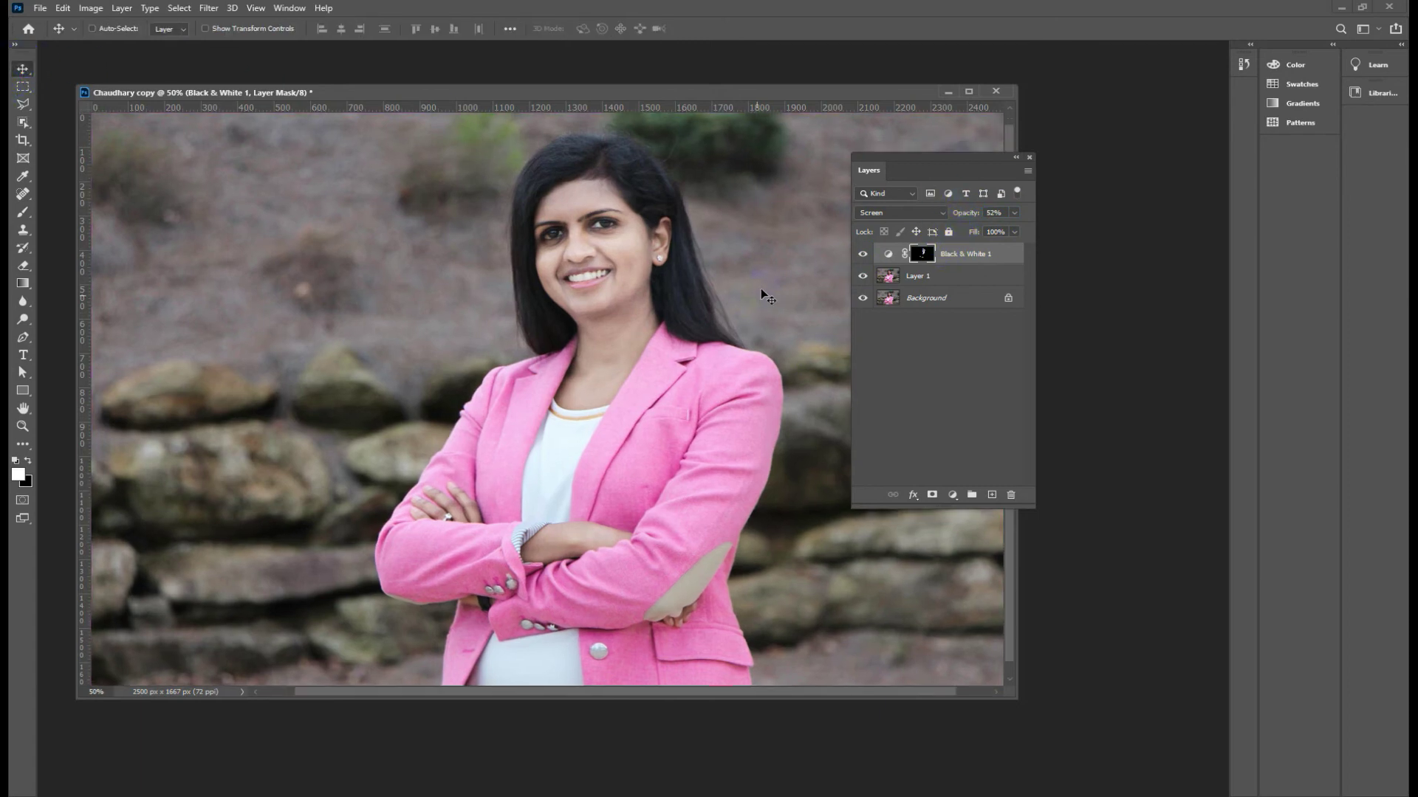
Add a pure red Solid Color fill layer and invert its mask to black.
click(953, 495)
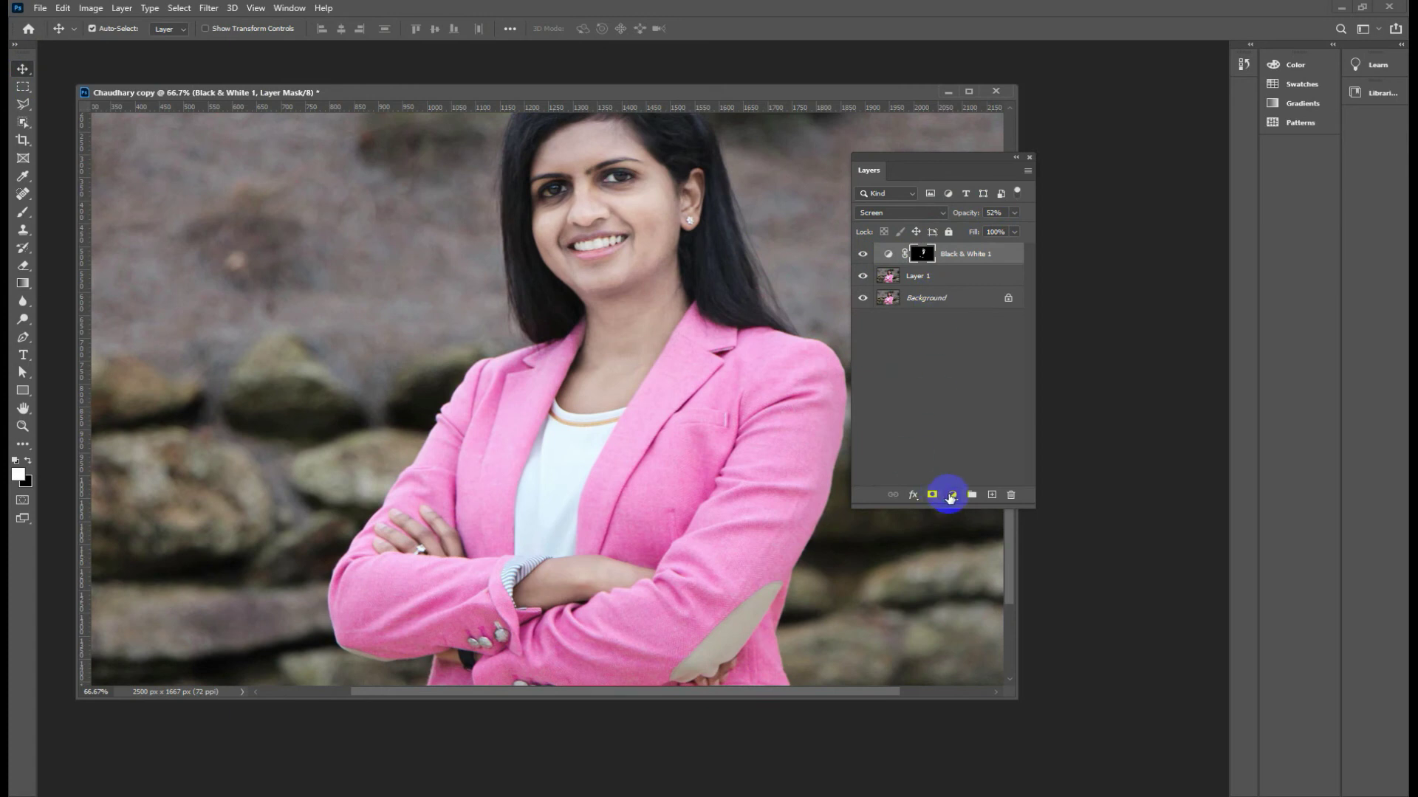
click(974, 514)
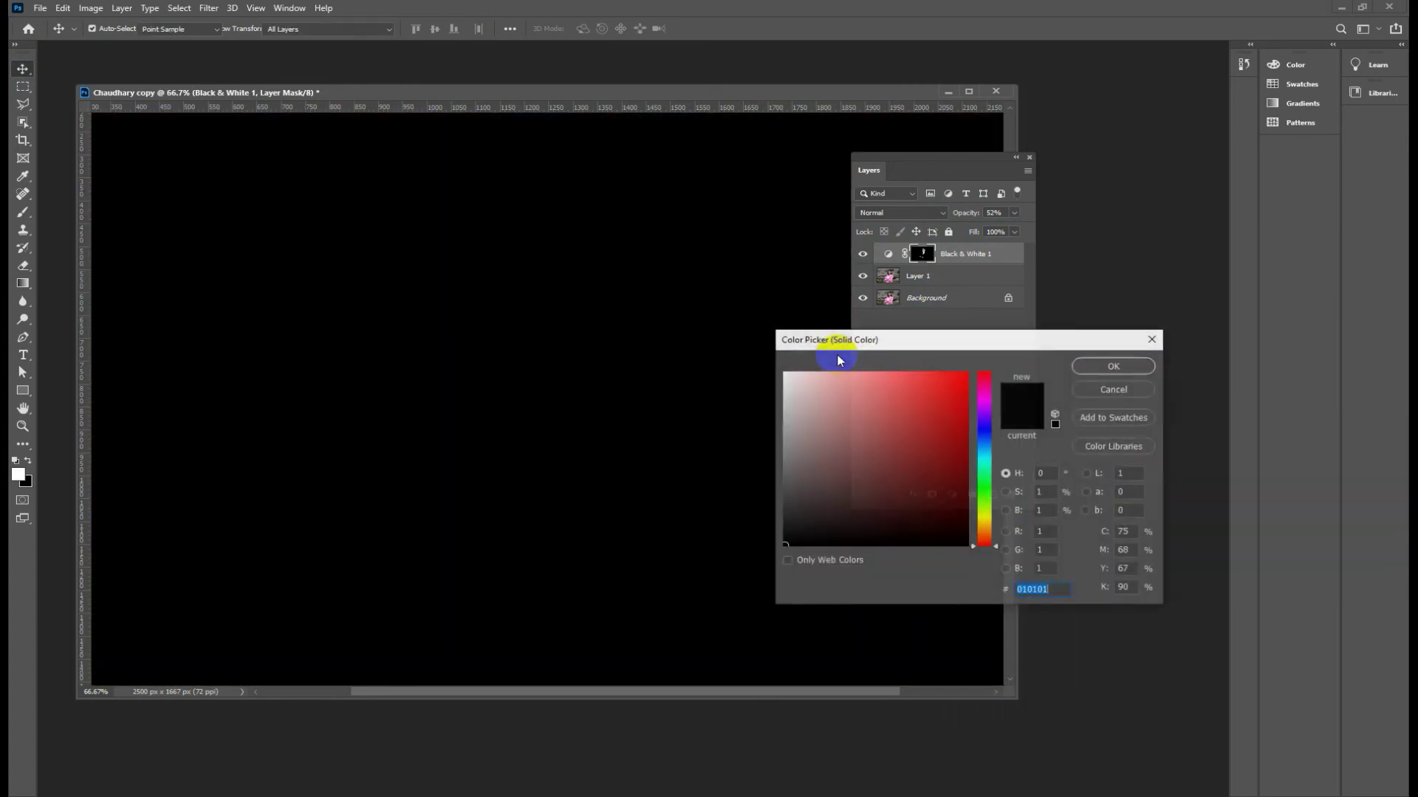
click(985, 397)
drag(951, 388, 983, 372)
click(983, 381)
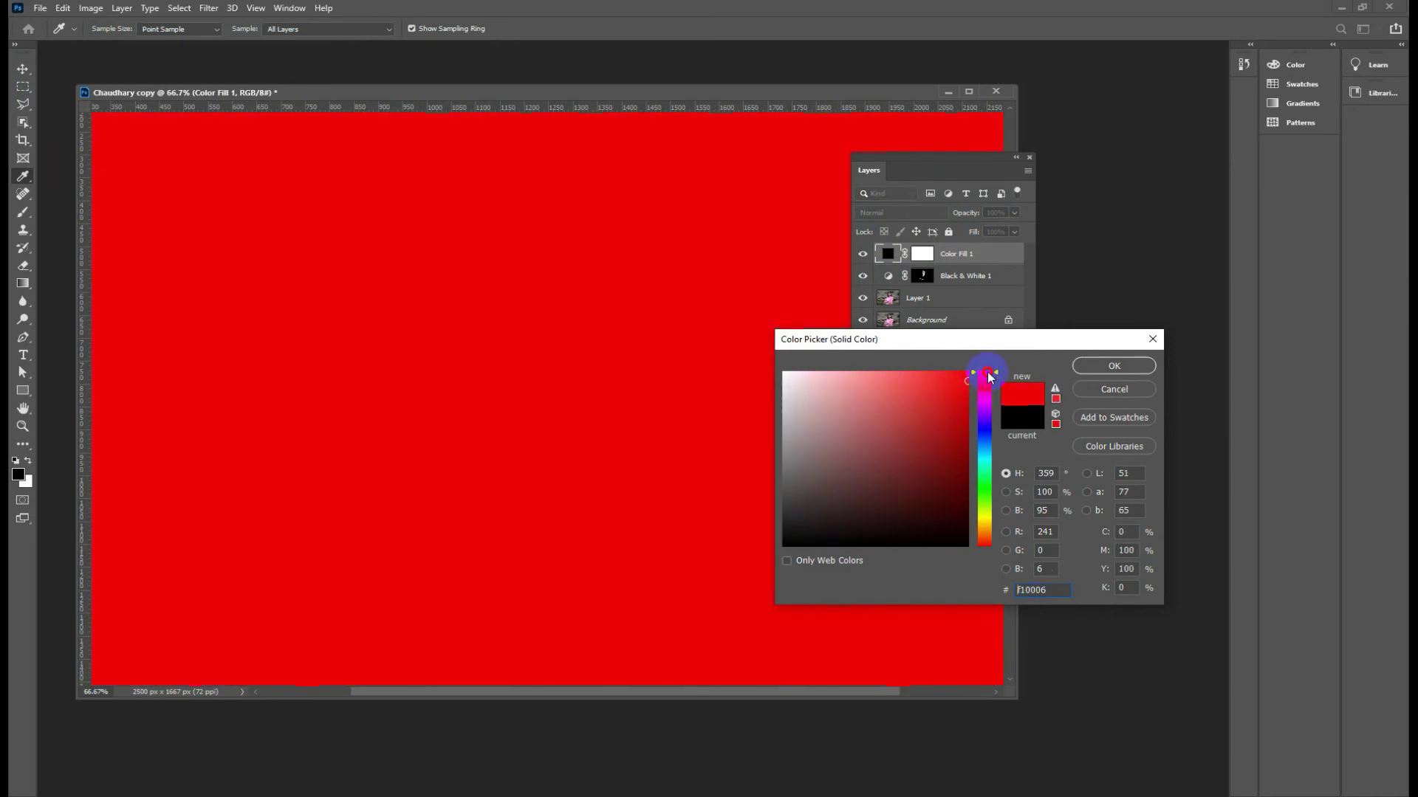
click(1114, 366)
click(922, 258)
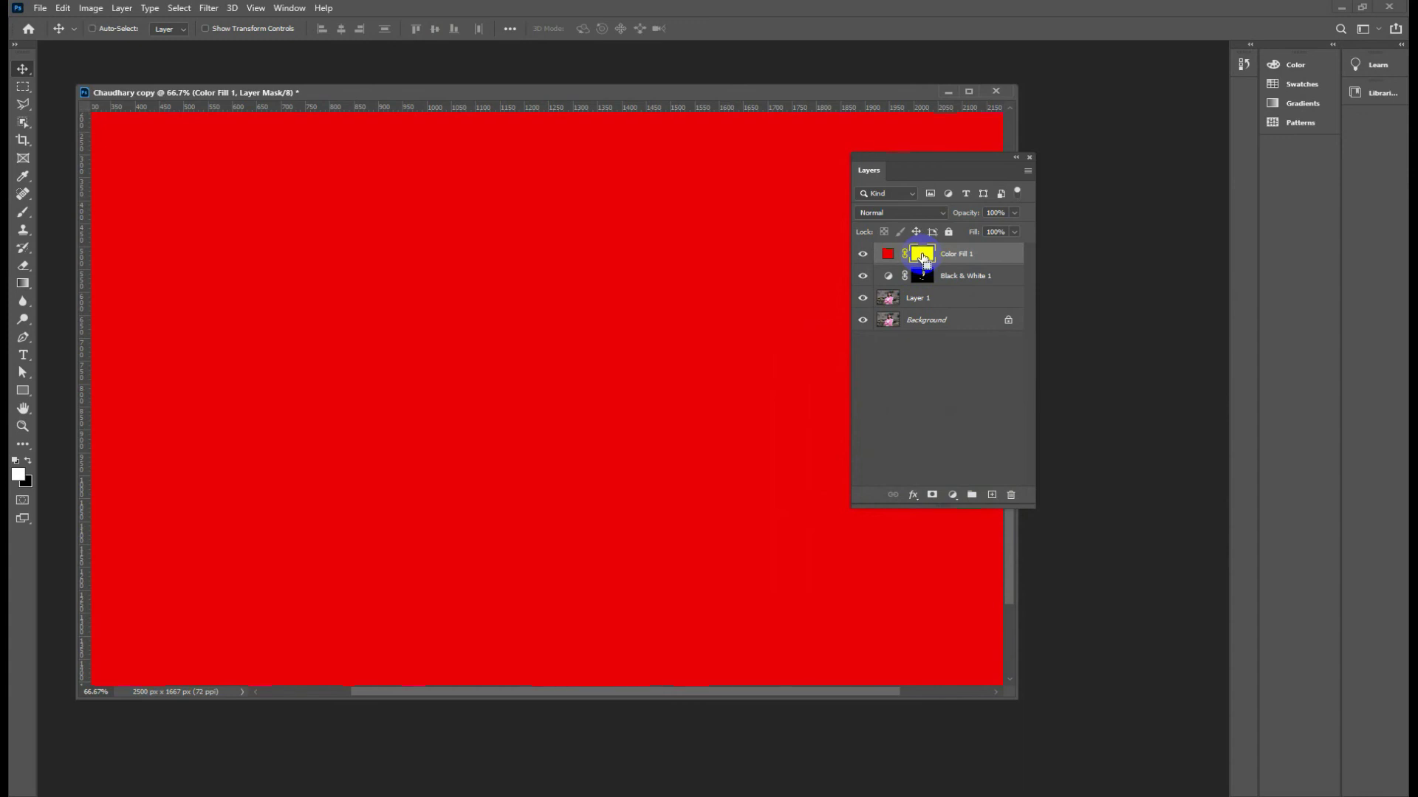
key(ctrl+i)
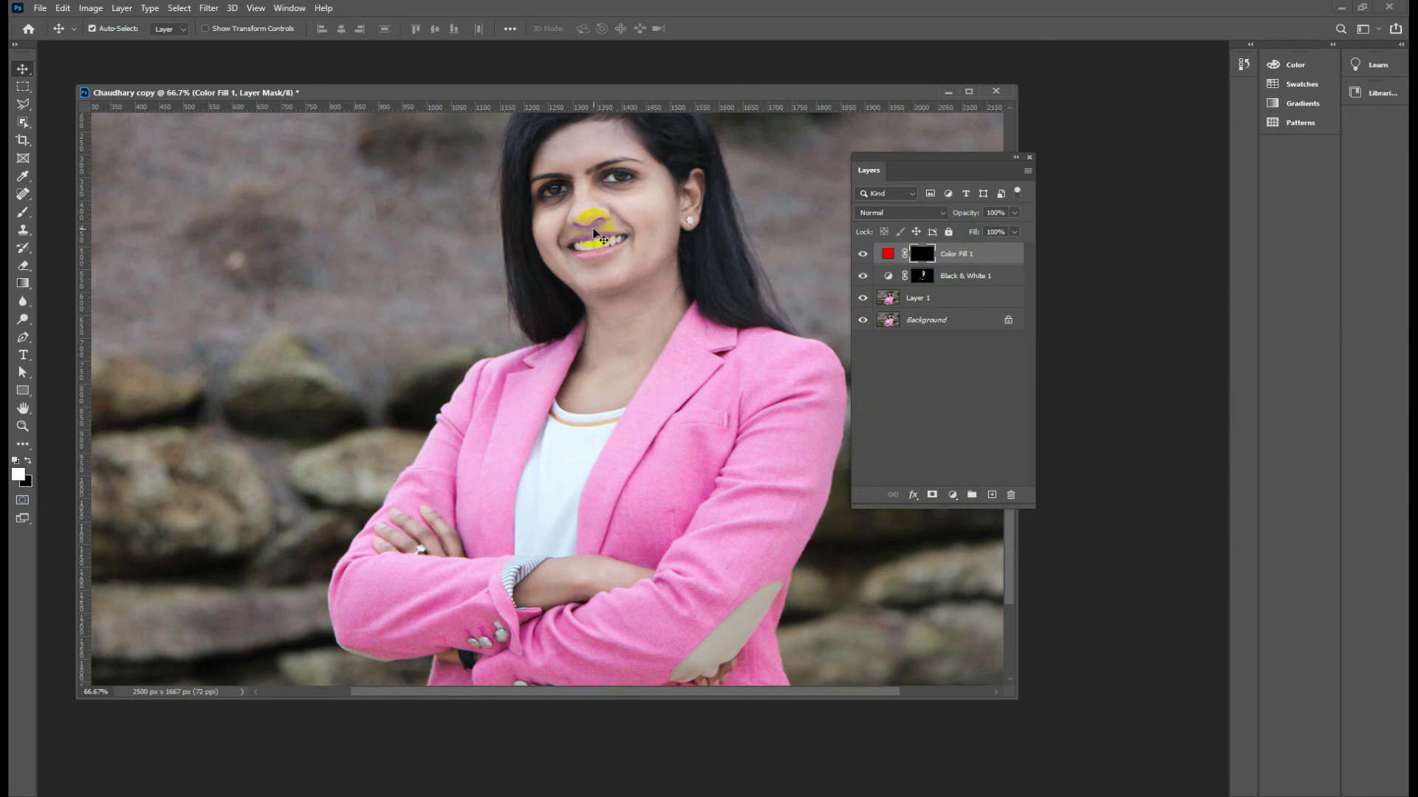
key(ctrl+plus)
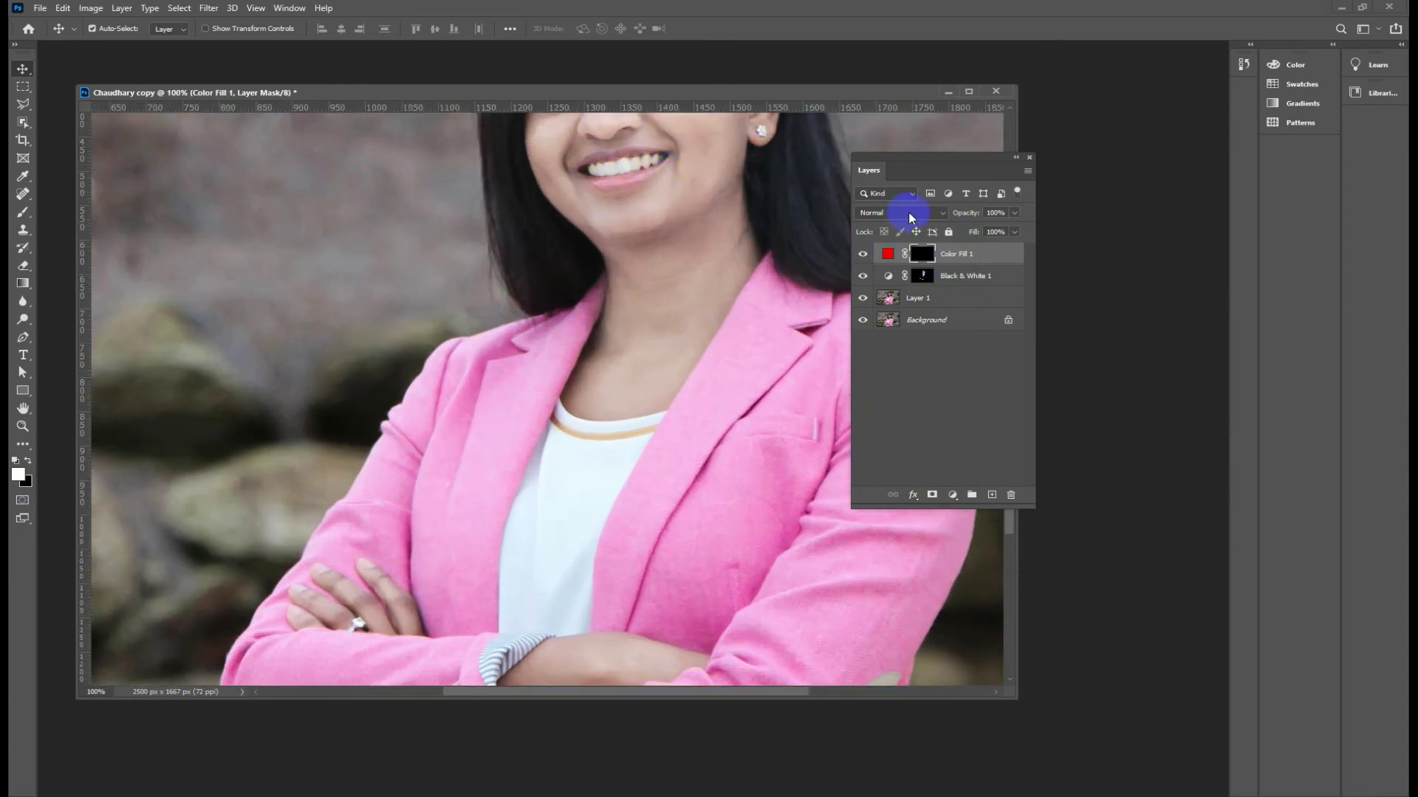
Set Color Fill 1 to Soft Light and paint white on its mask over the lips.
click(910, 214)
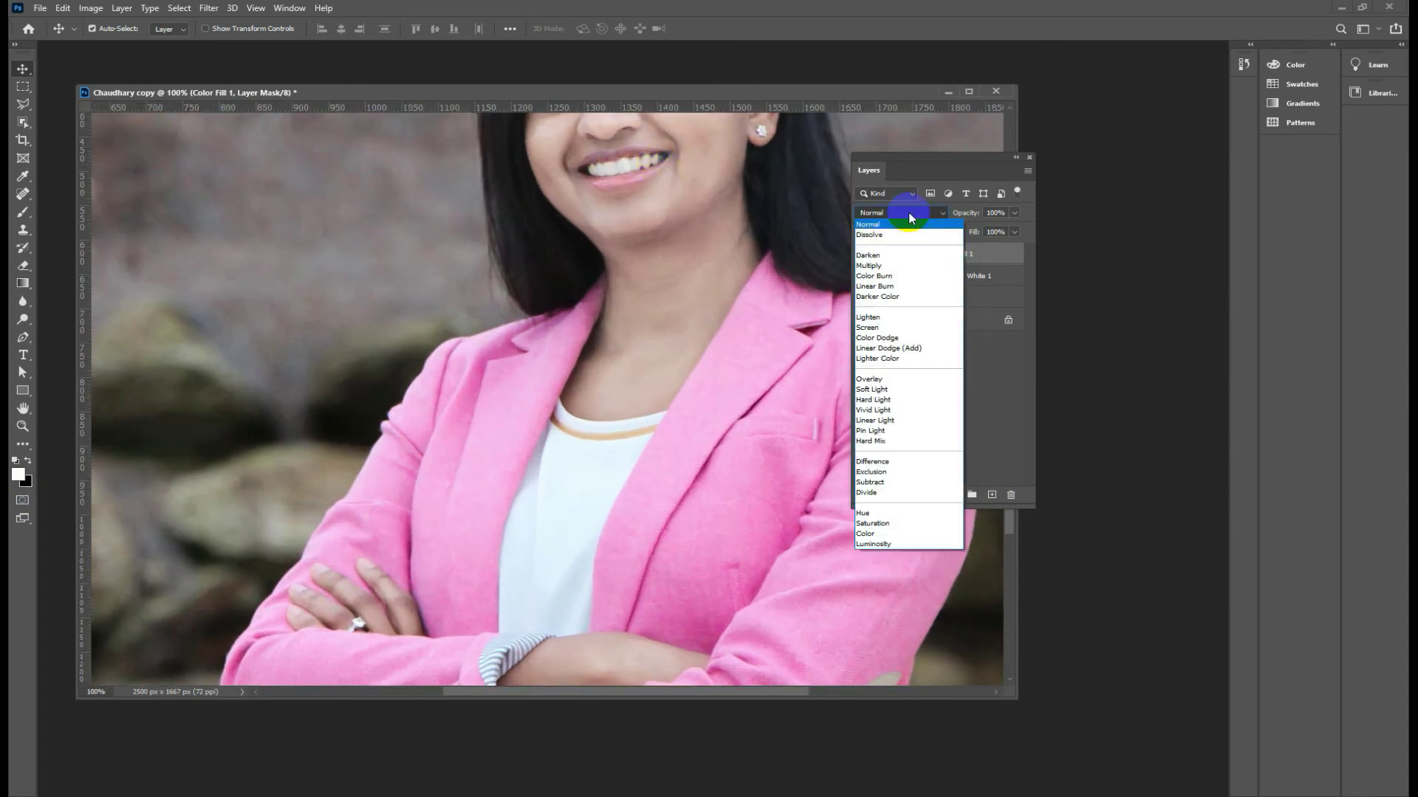
click(886, 389)
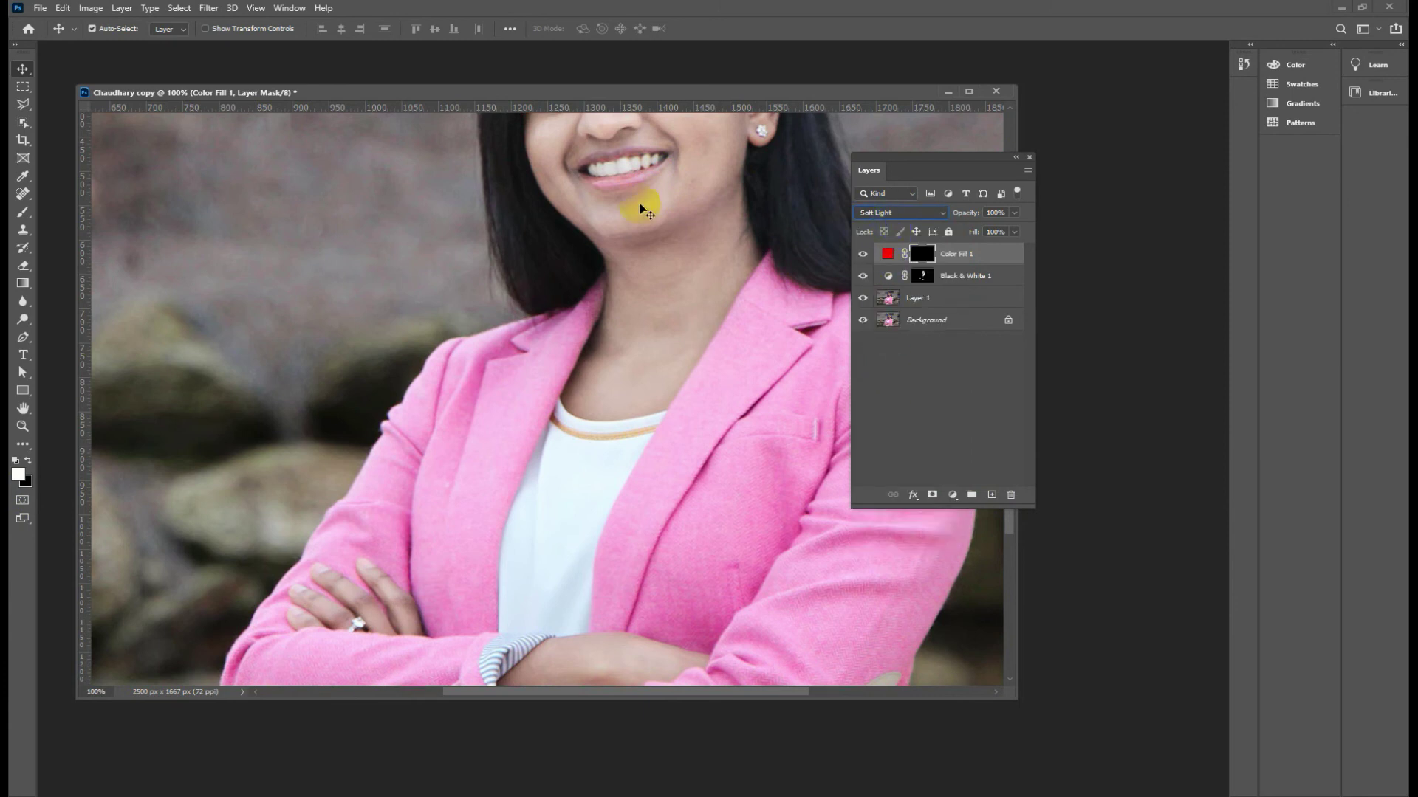
click(24, 232)
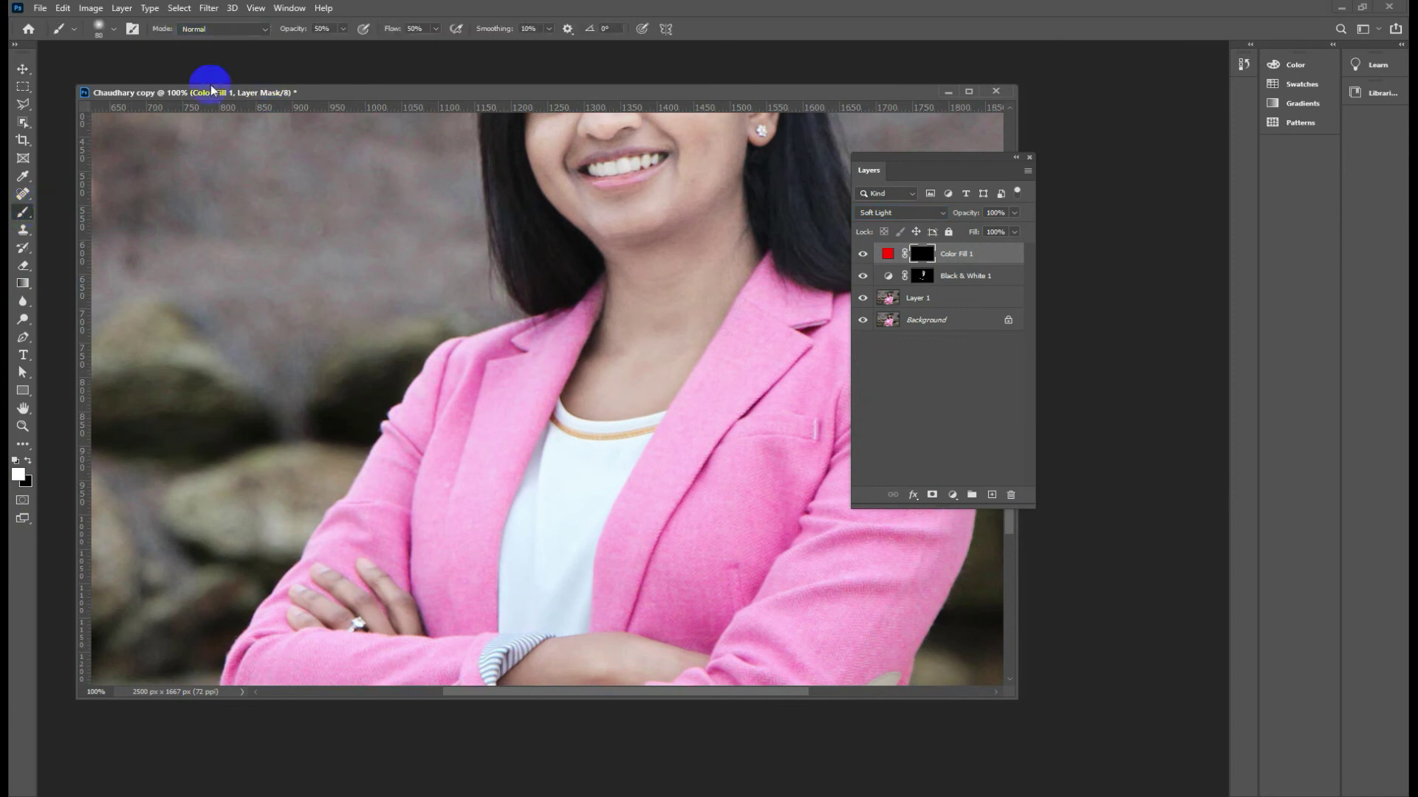
click(515, 248)
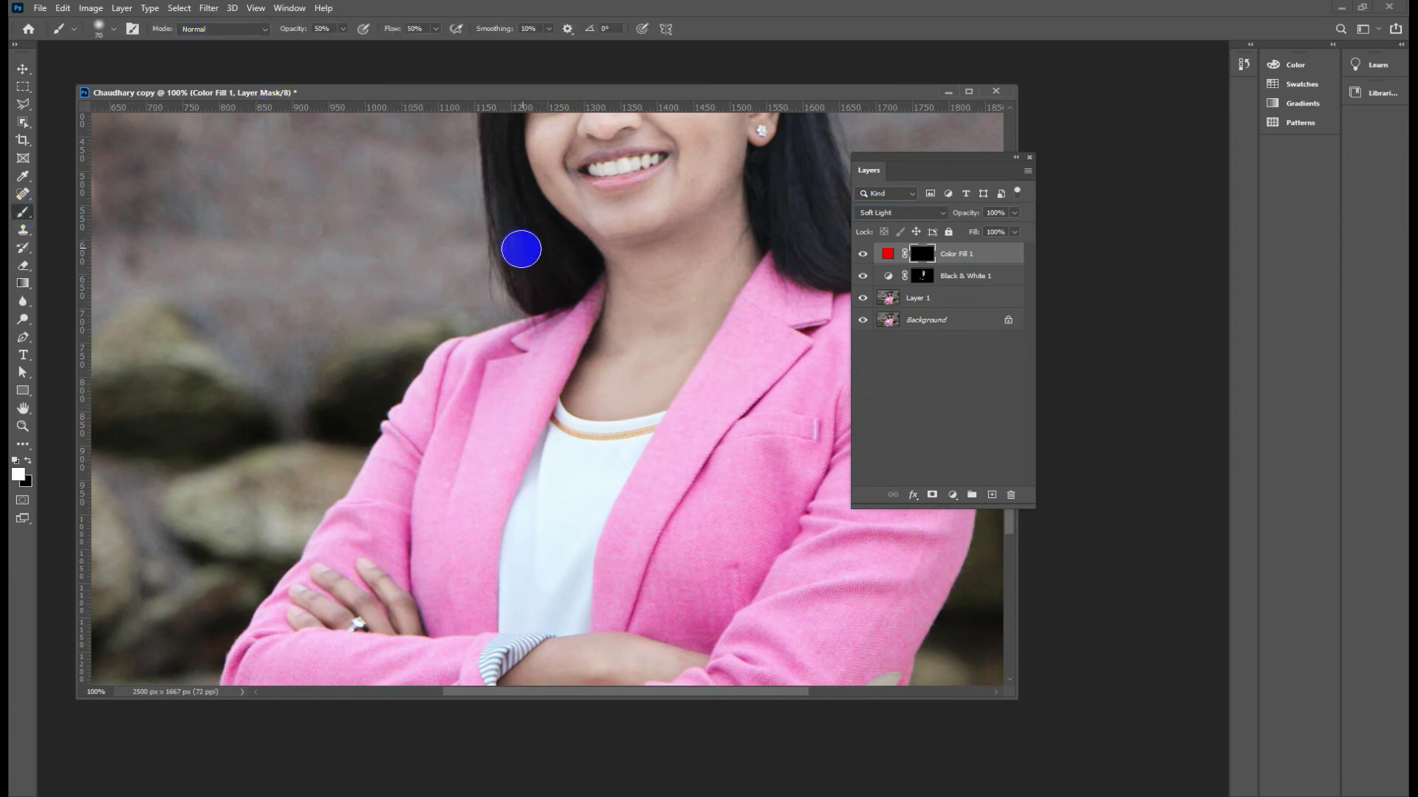
click(590, 179)
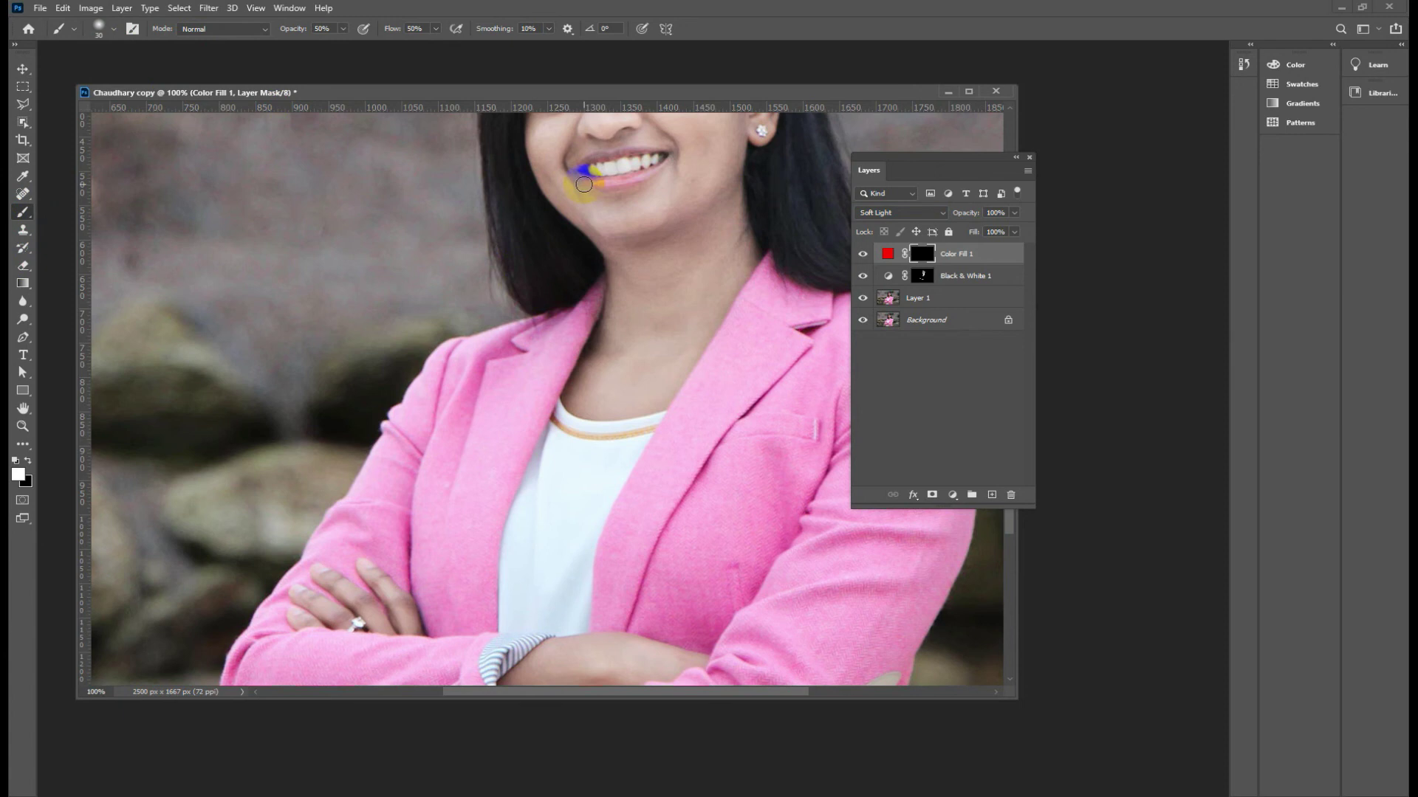
scroll(647, 183, up, 3)
scroll(647, 183, up, 1)
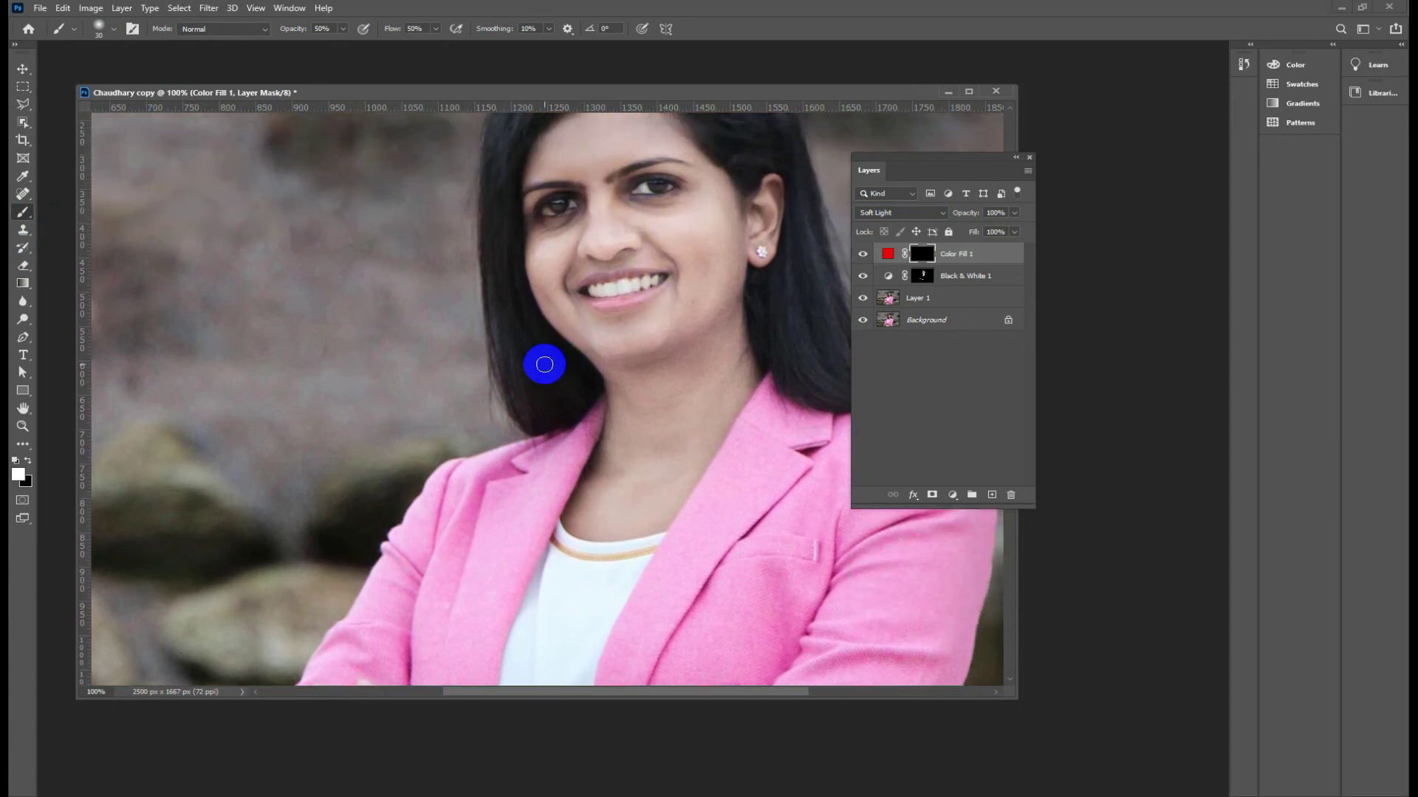
click(19, 475)
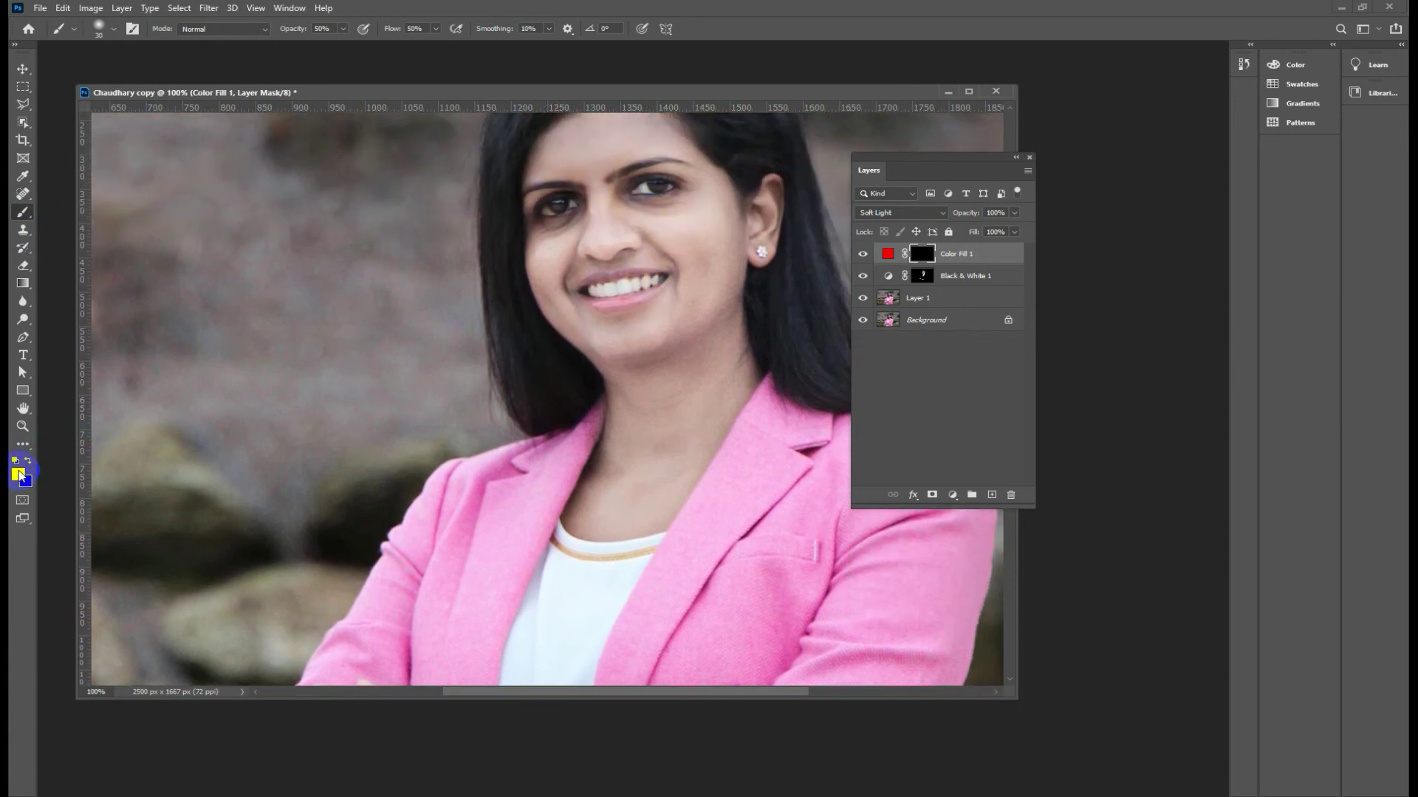
mouse_move(587, 311)
mouse_down()
mouse_move(580, 289)
mouse_move(612, 280)
mouse_up()
key(bracketleft)
key(bracketleft)
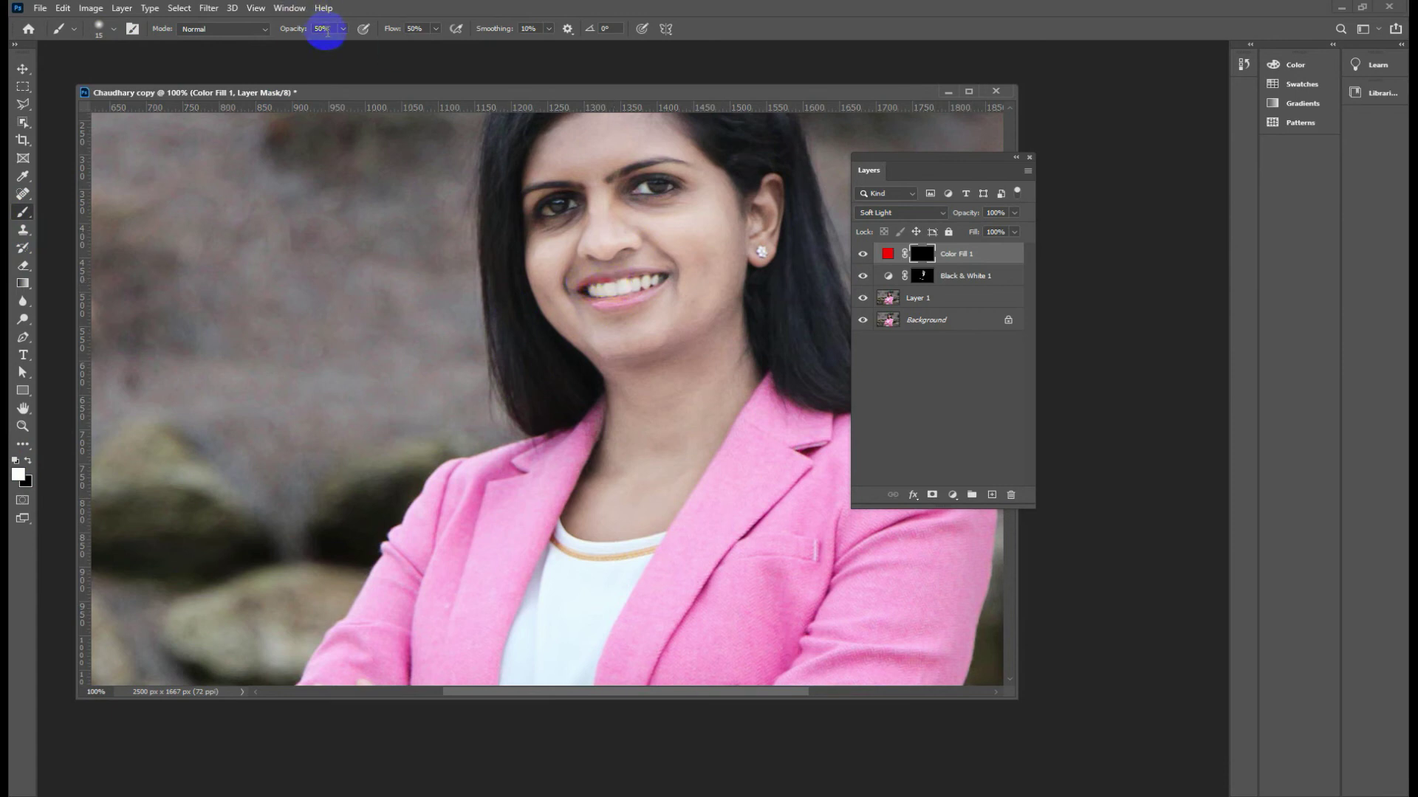
Set the brush opacity and flow both to 100%.
click(297, 29)
text(1)
text(00)
key(Return)
text(1)
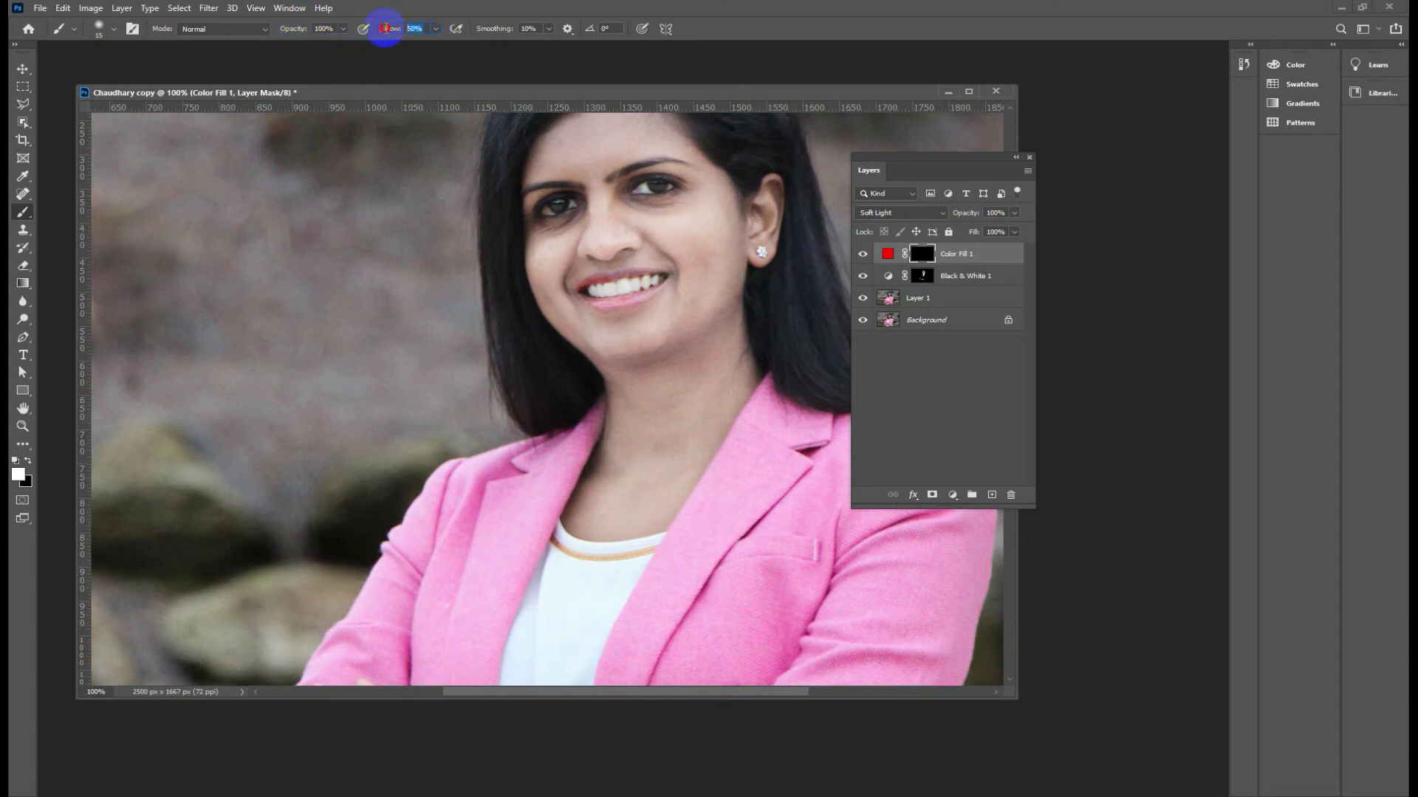
text(00)
key(Return)
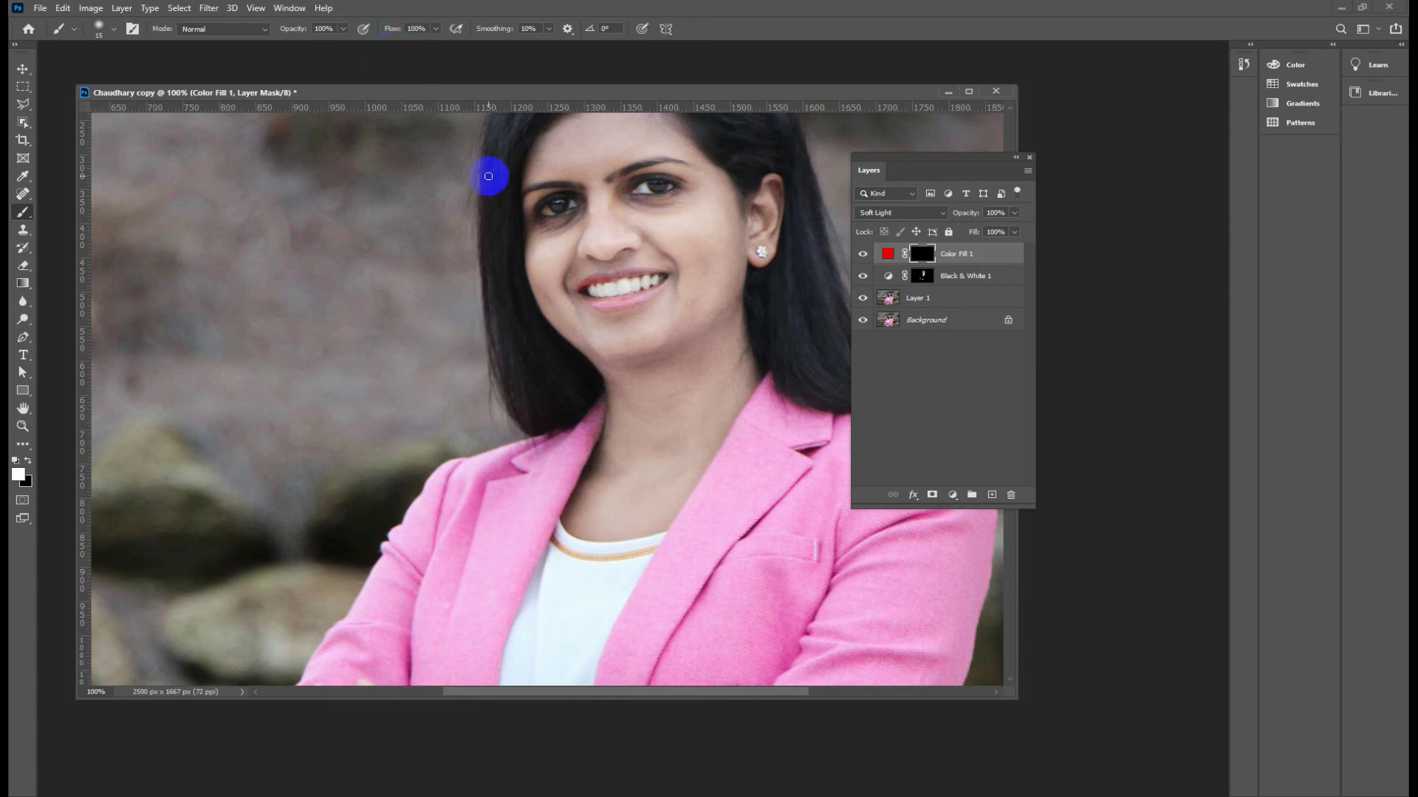
Paint the red tint along the upper and lower lips with a 25 px brush.
mouse_move(592, 285)
mouse_down()
mouse_move(667, 276)
mouse_move(625, 305)
mouse_move(581, 290)
mouse_move(661, 275)
mouse_move(629, 299)
mouse_up()
key(bracketright)
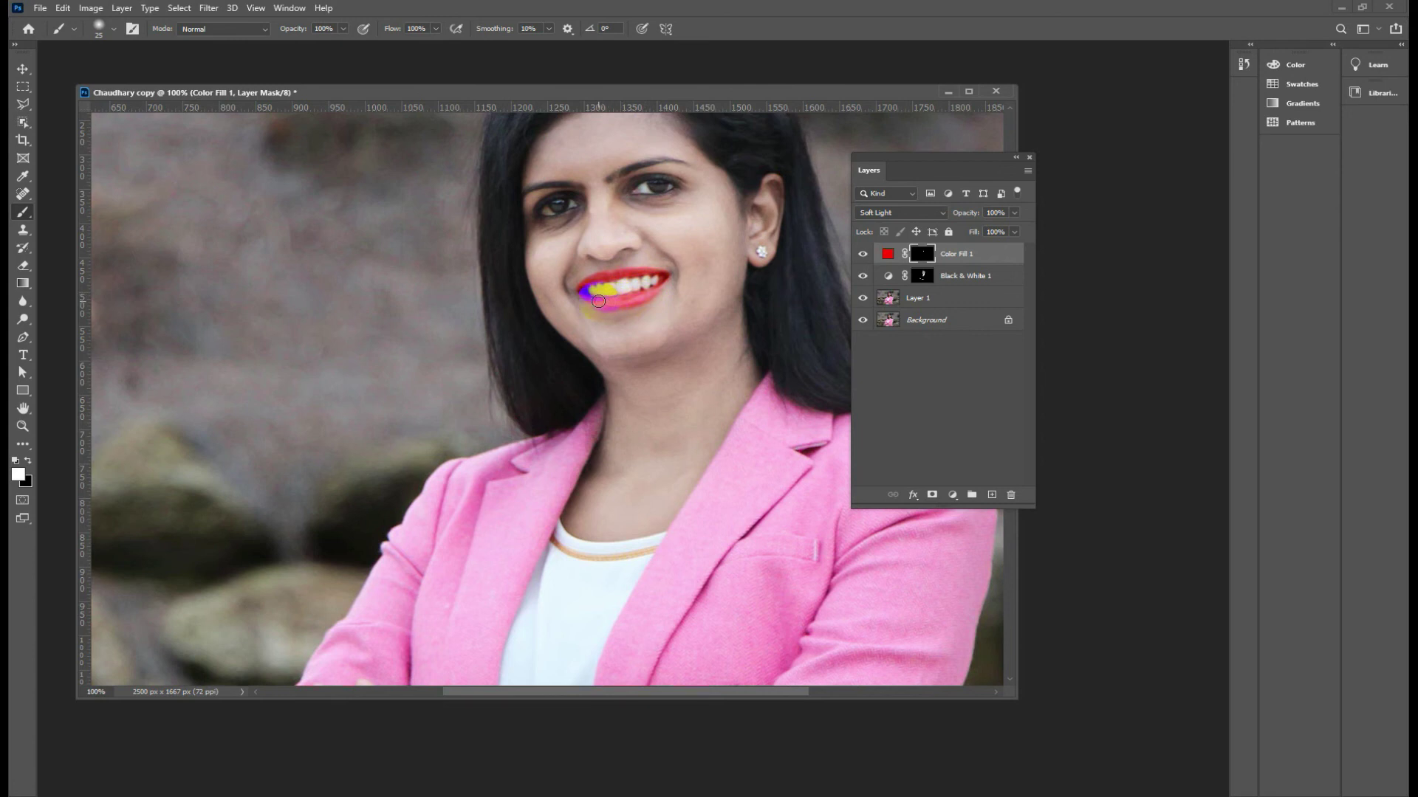
drag(603, 304, 586, 287)
Paint black with a 15 px brush to clean red spill at both mouth corners.
click(28, 460)
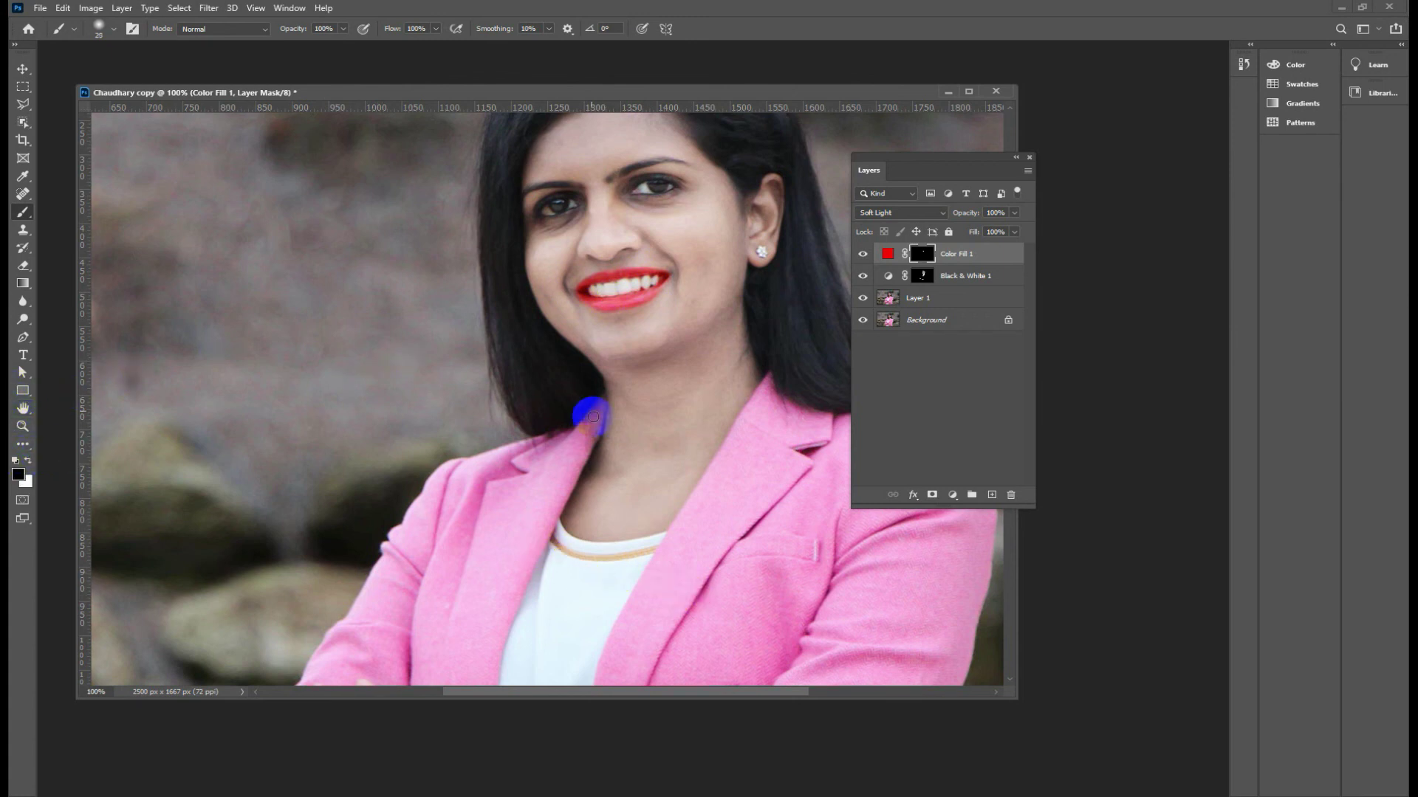
key(bracketleft)
key(bracketleft)
key(bracketright)
drag(603, 293, 587, 290)
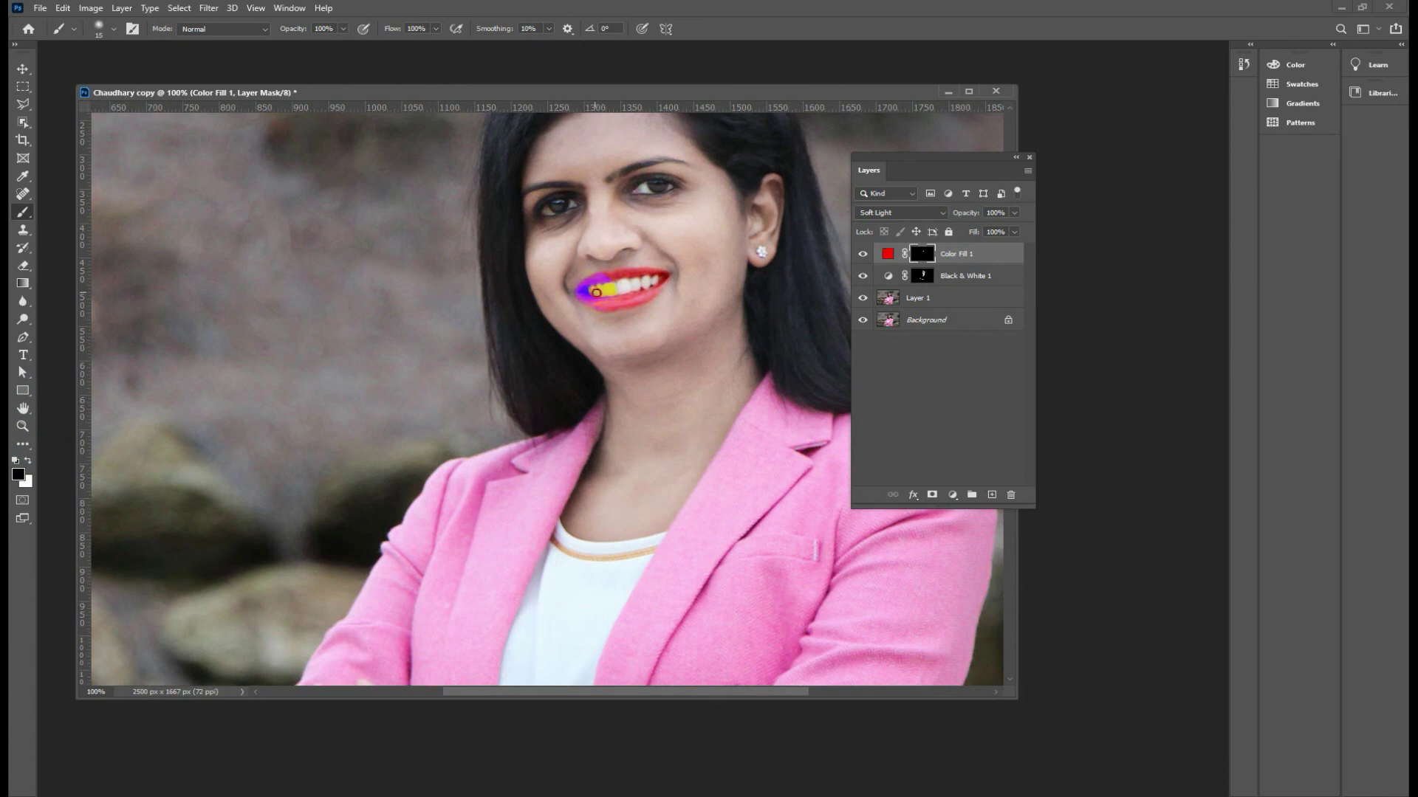
drag(663, 292, 656, 280)
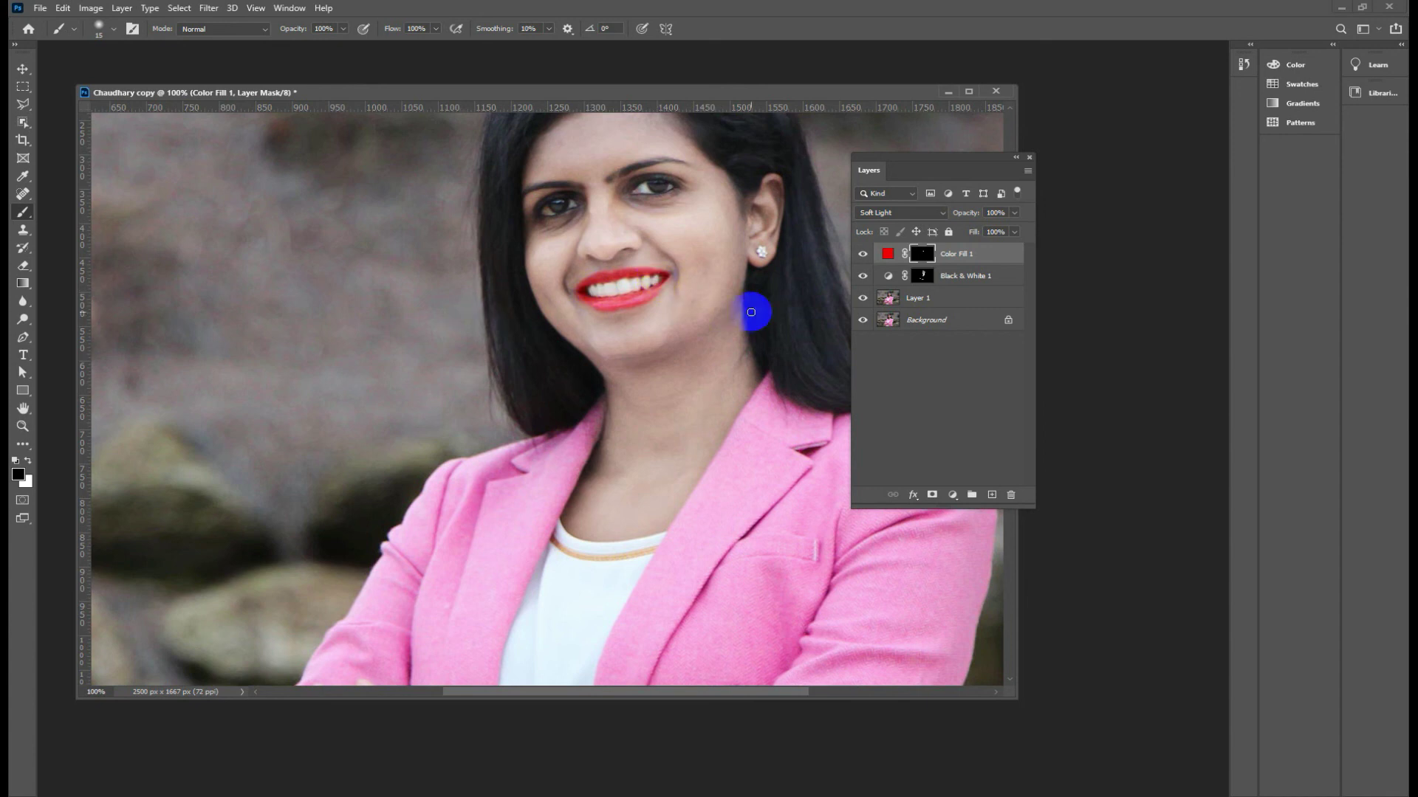
click(924, 214)
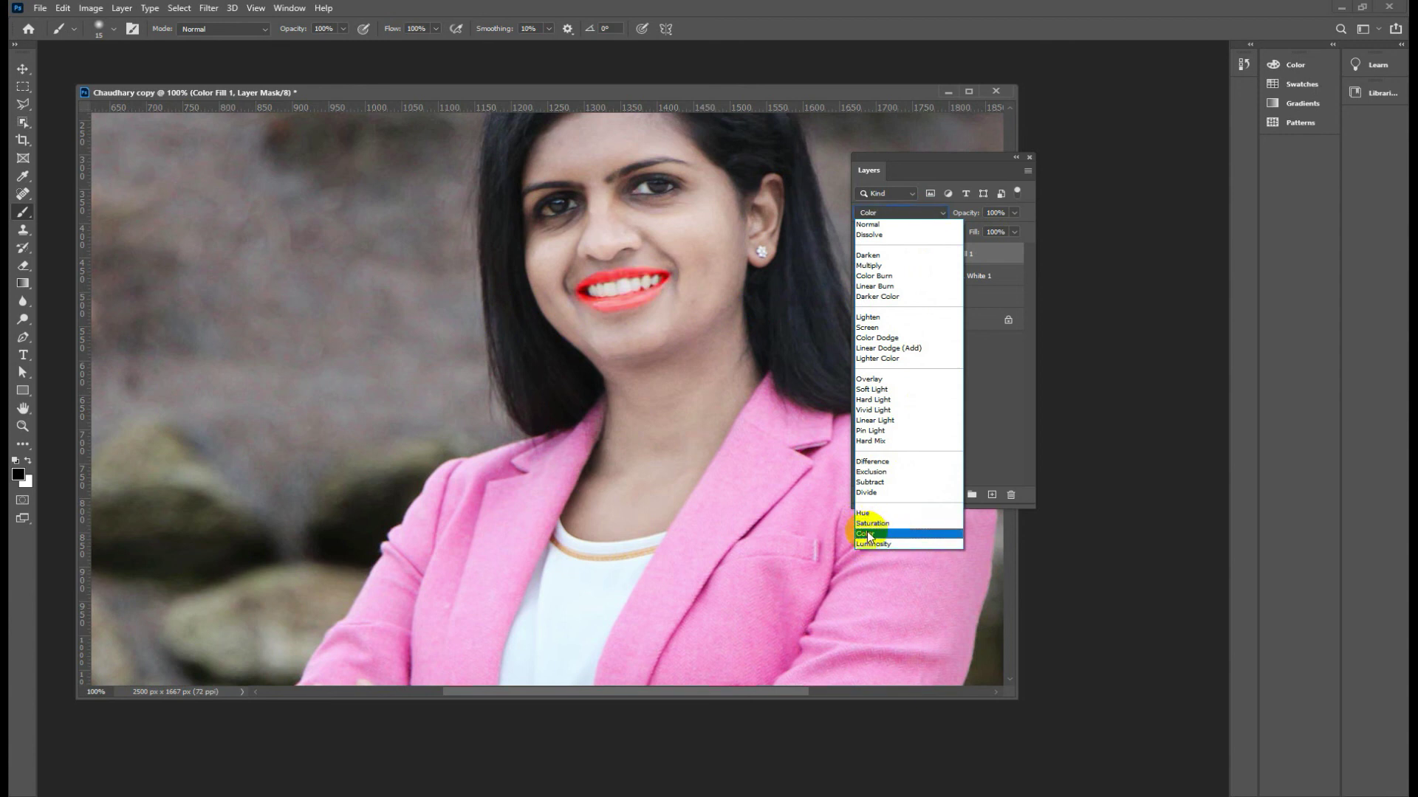
Try Color blend mode, then settle Color Fill 1 on Soft Light at 59% opacity.
click(867, 534)
click(1013, 213)
drag(1015, 216, 983, 230)
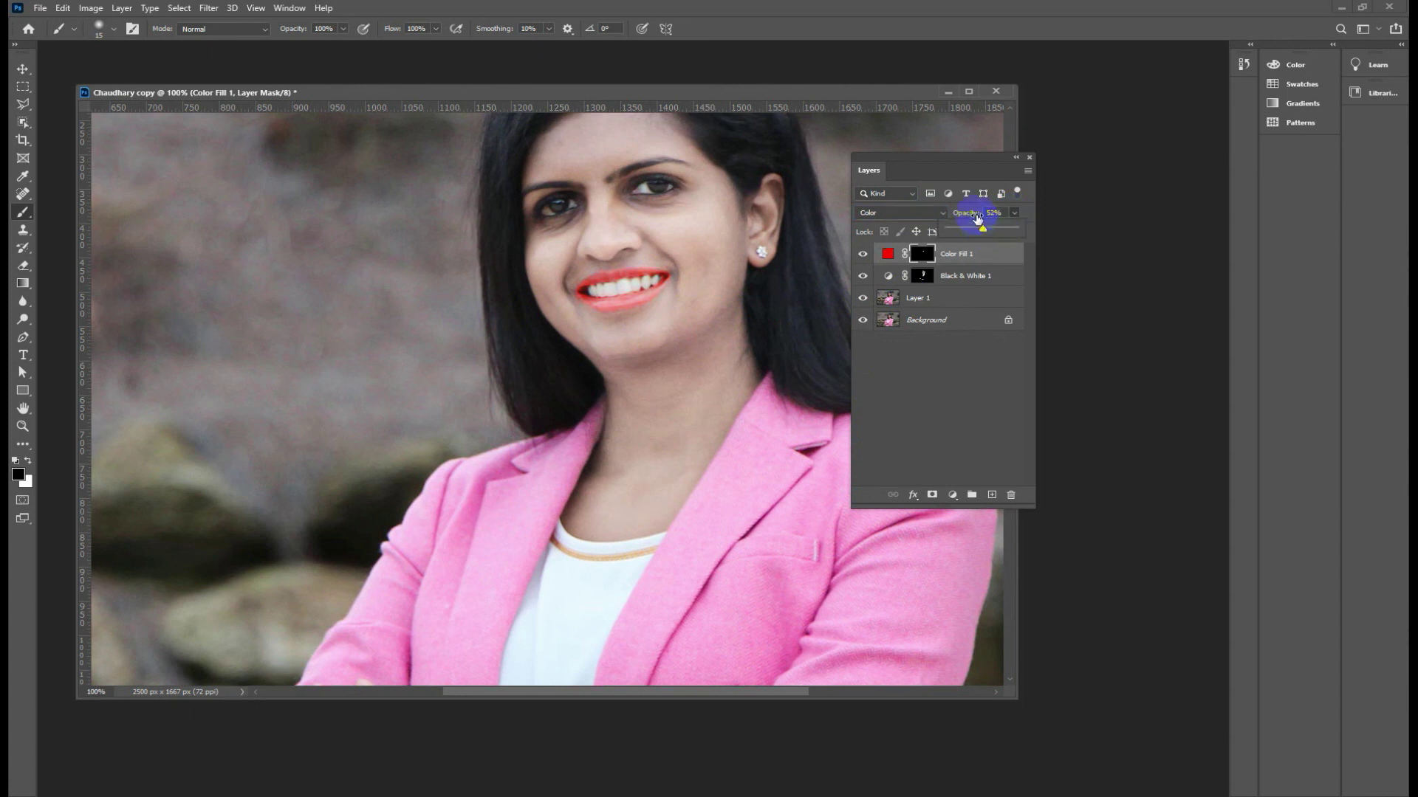
click(899, 212)
click(885, 390)
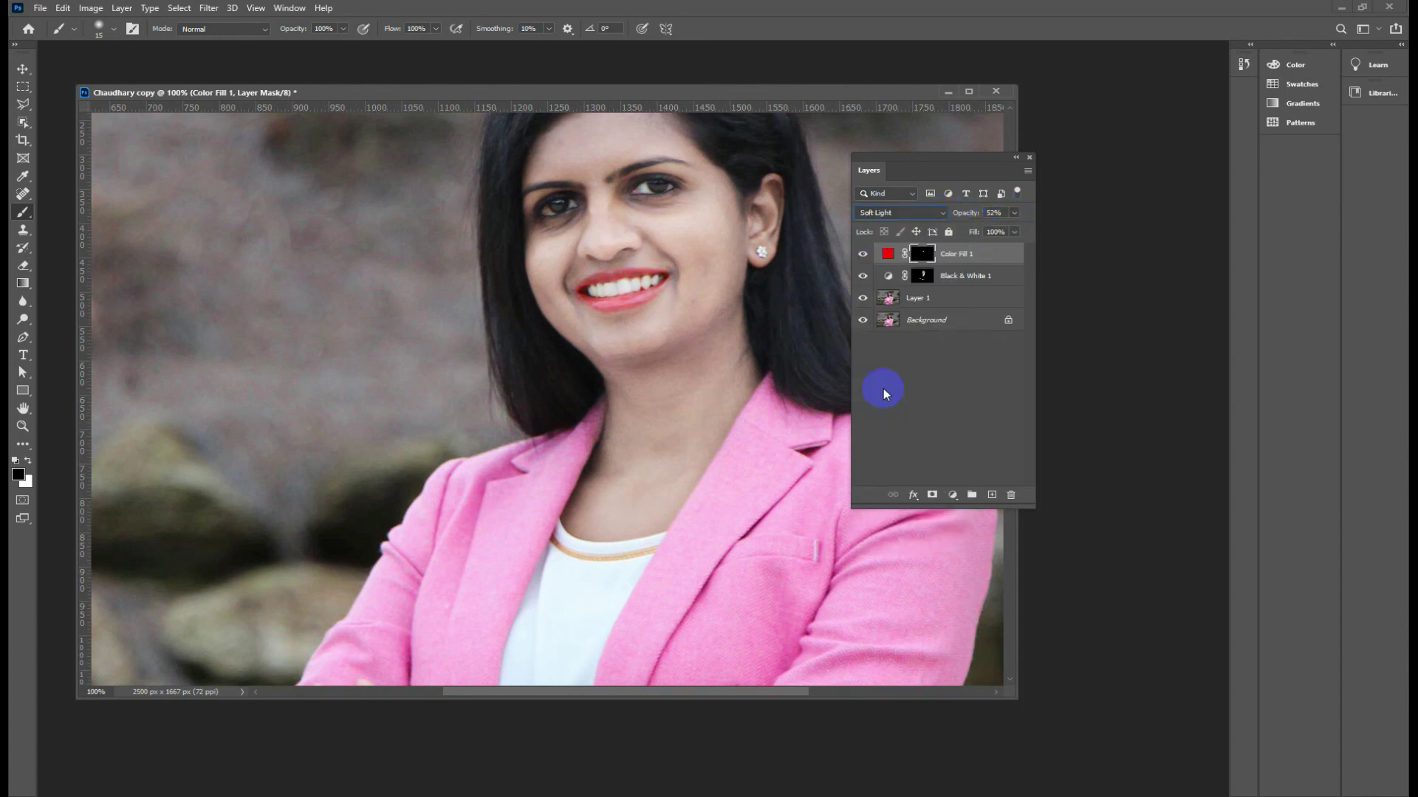
click(22, 69)
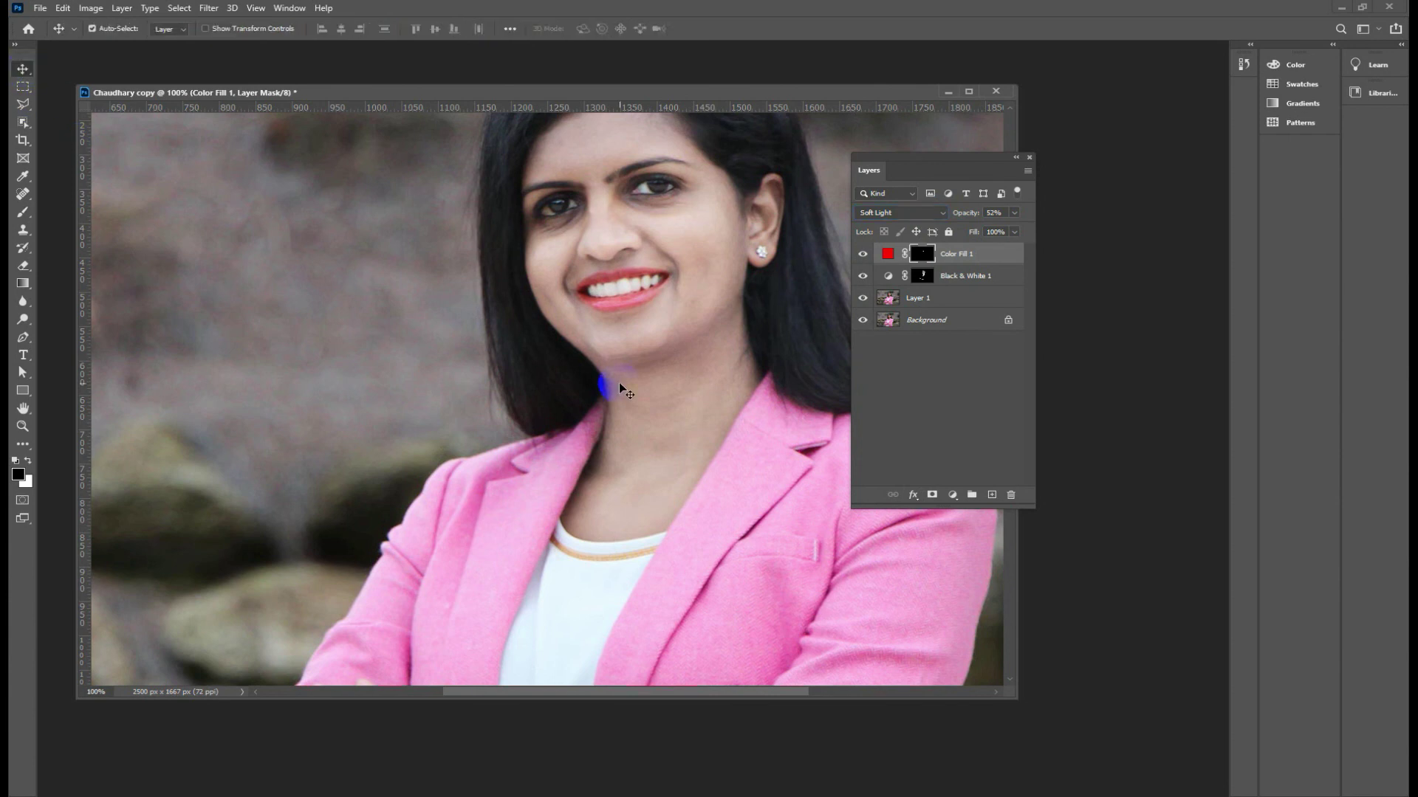
key(ctrl+minus)
key(ctrl+minus)
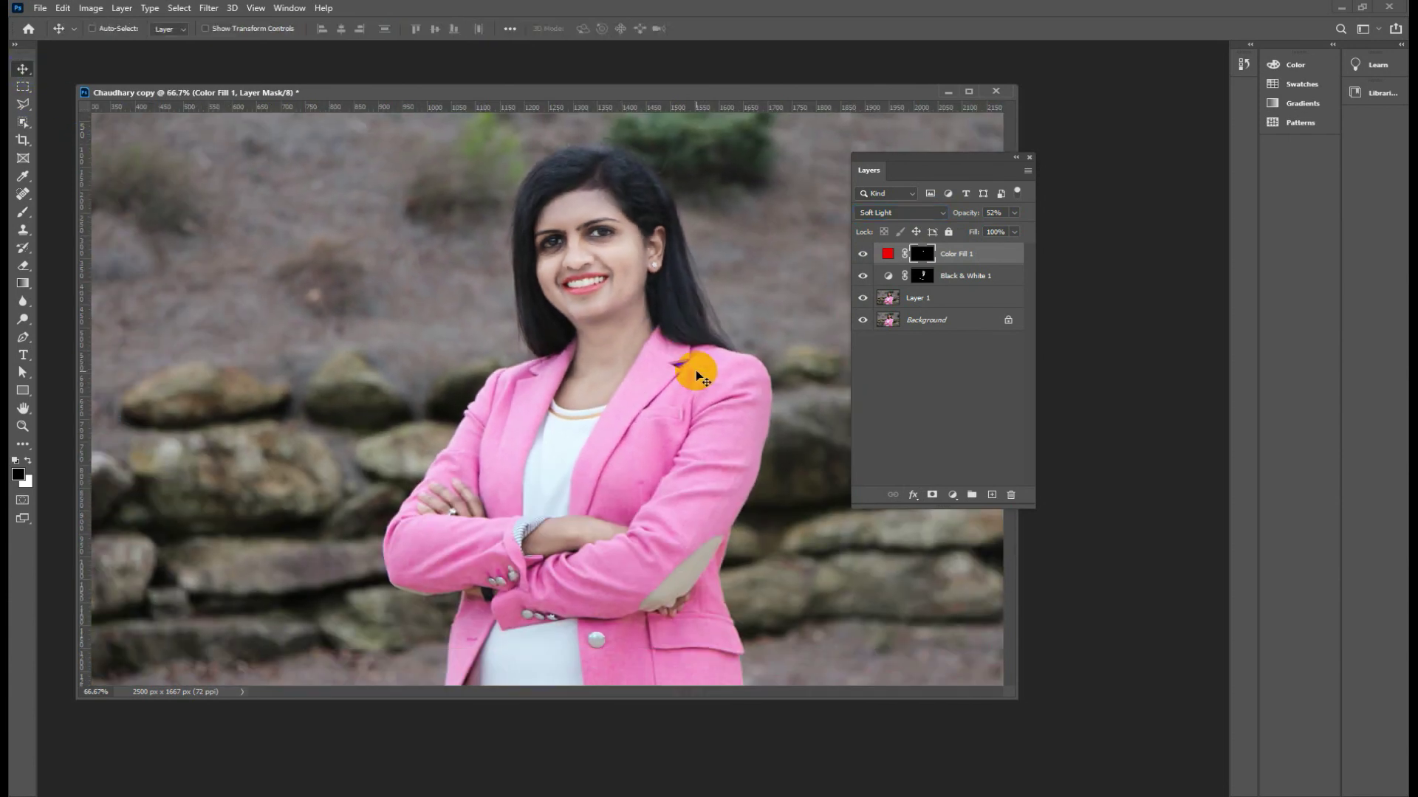
click(1014, 213)
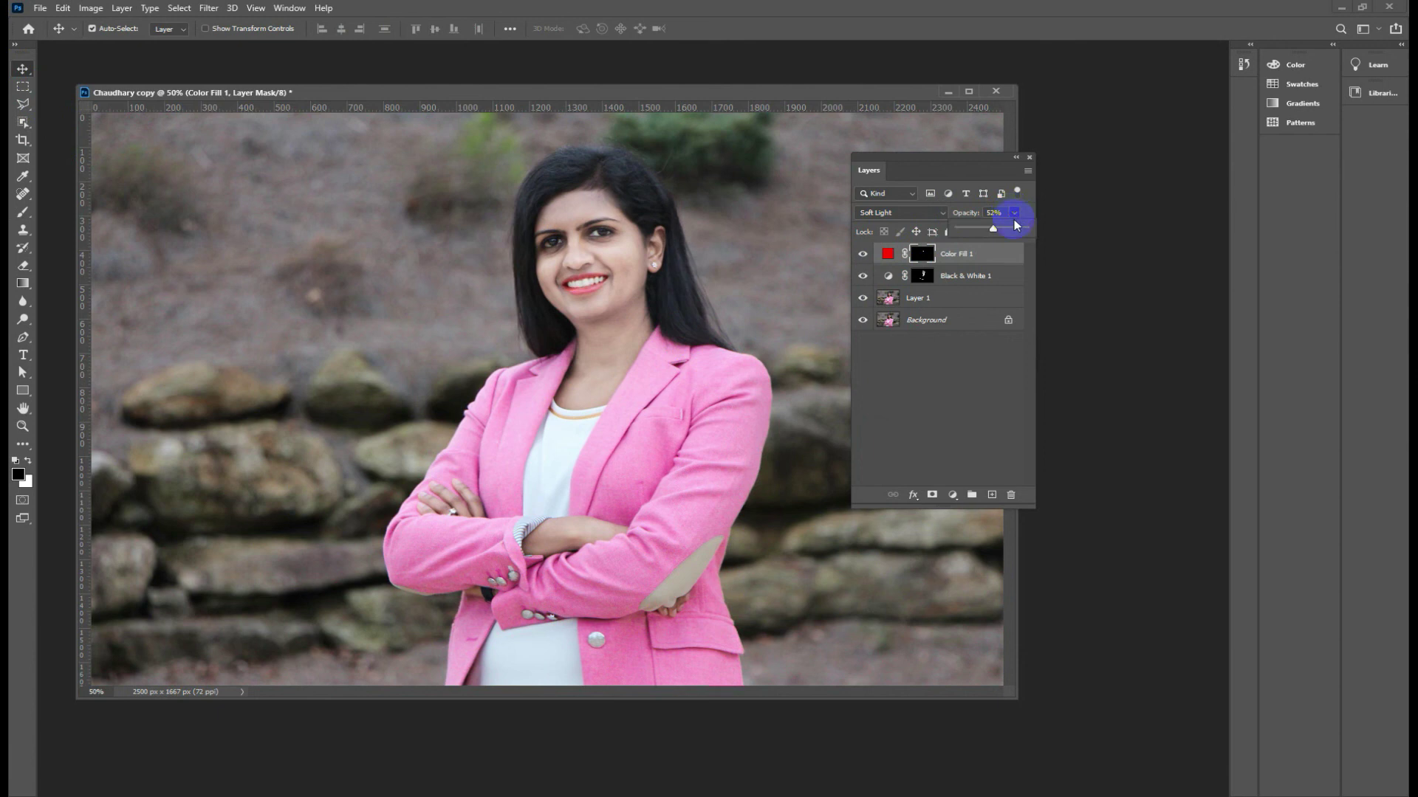
drag(995, 230, 997, 233)
click(880, 289)
Change the Color Fill 1 colour to the deeper red 9c0407.
double_click(890, 253)
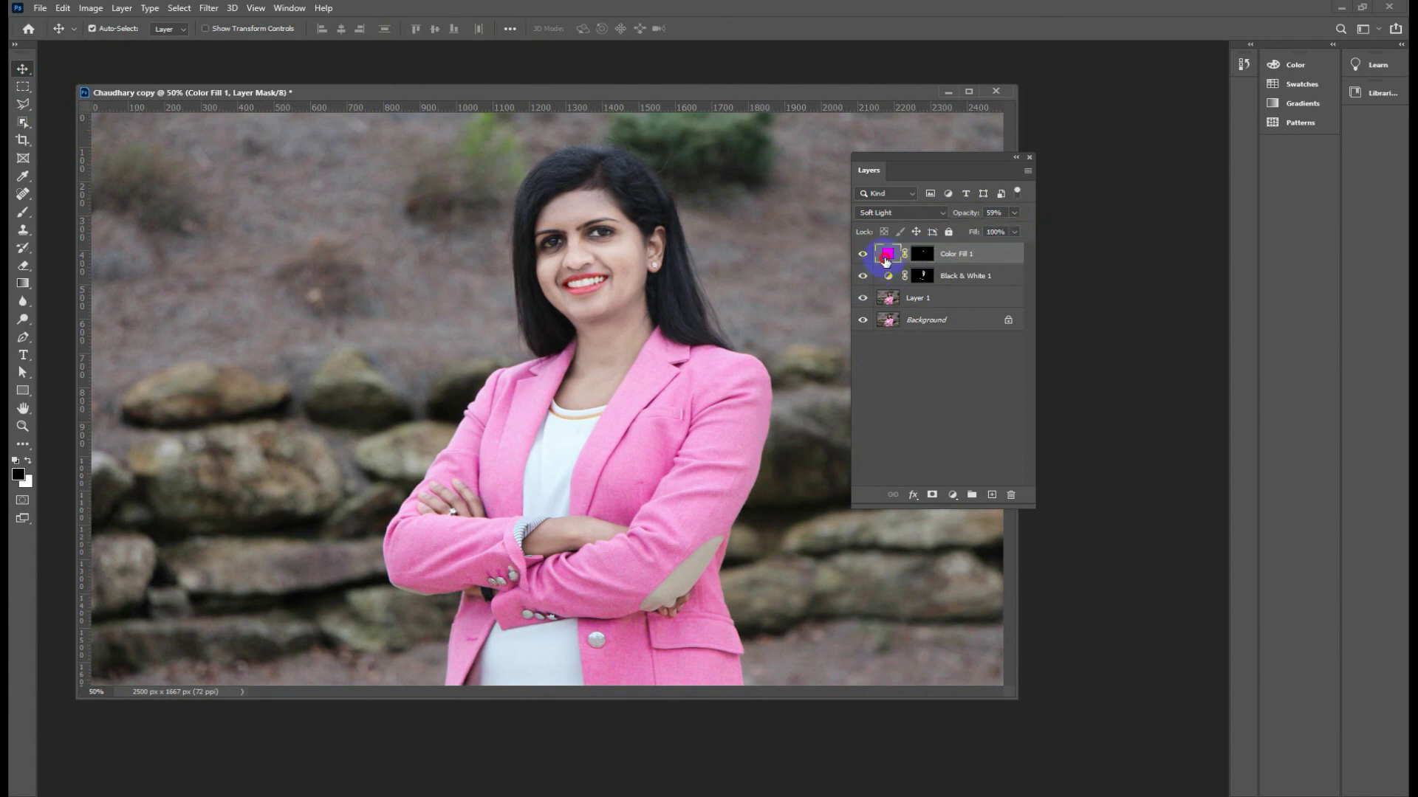
click(960, 432)
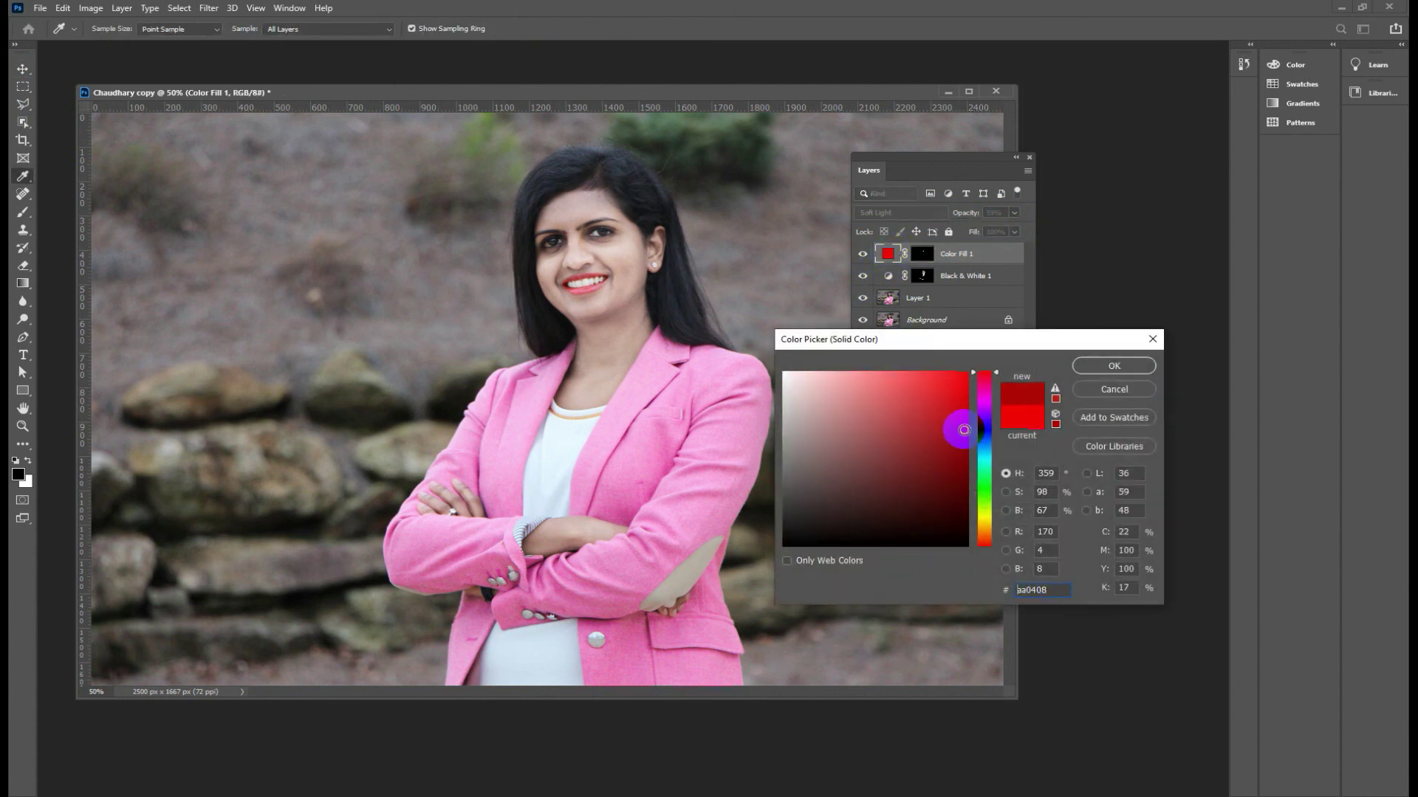
drag(959, 431, 964, 439)
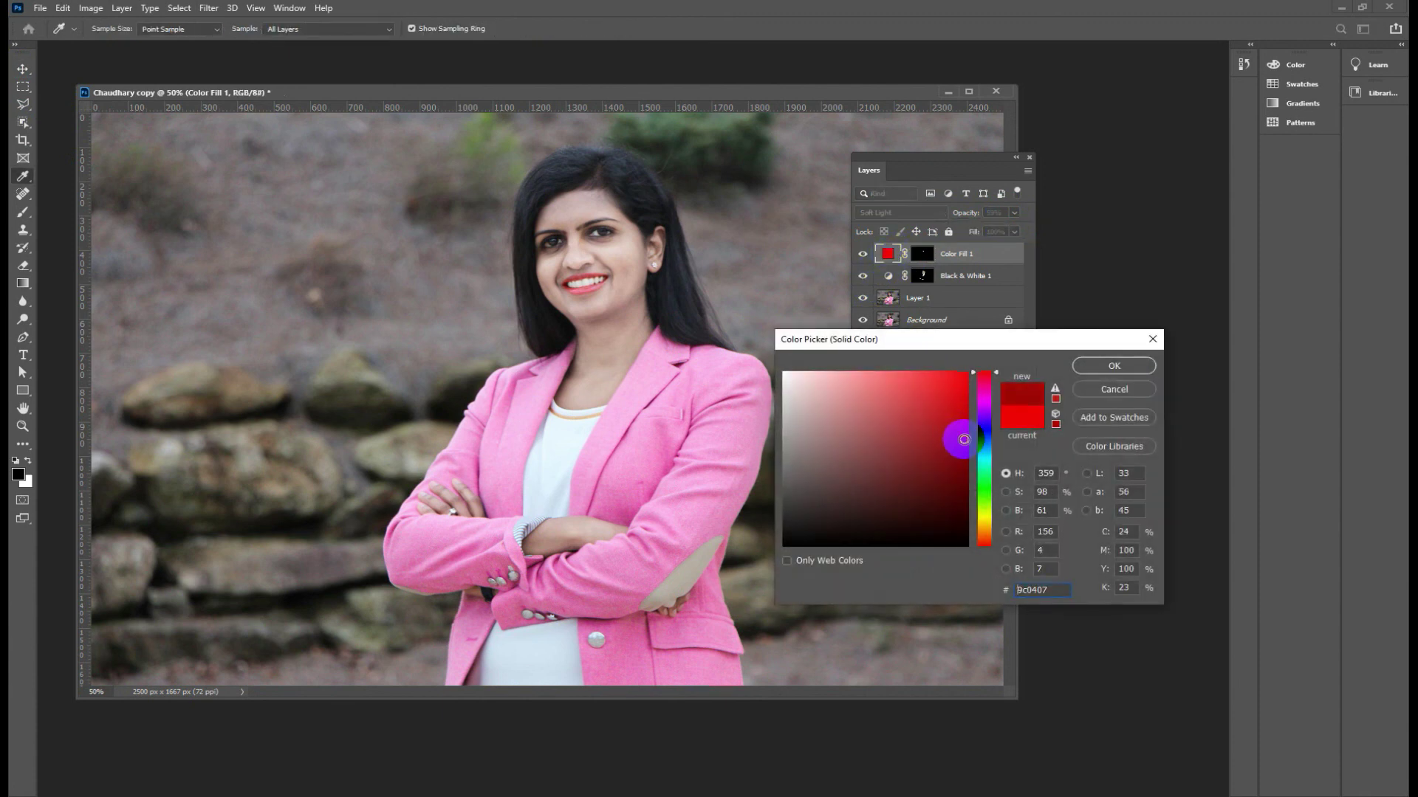
click(1114, 365)
click(23, 69)
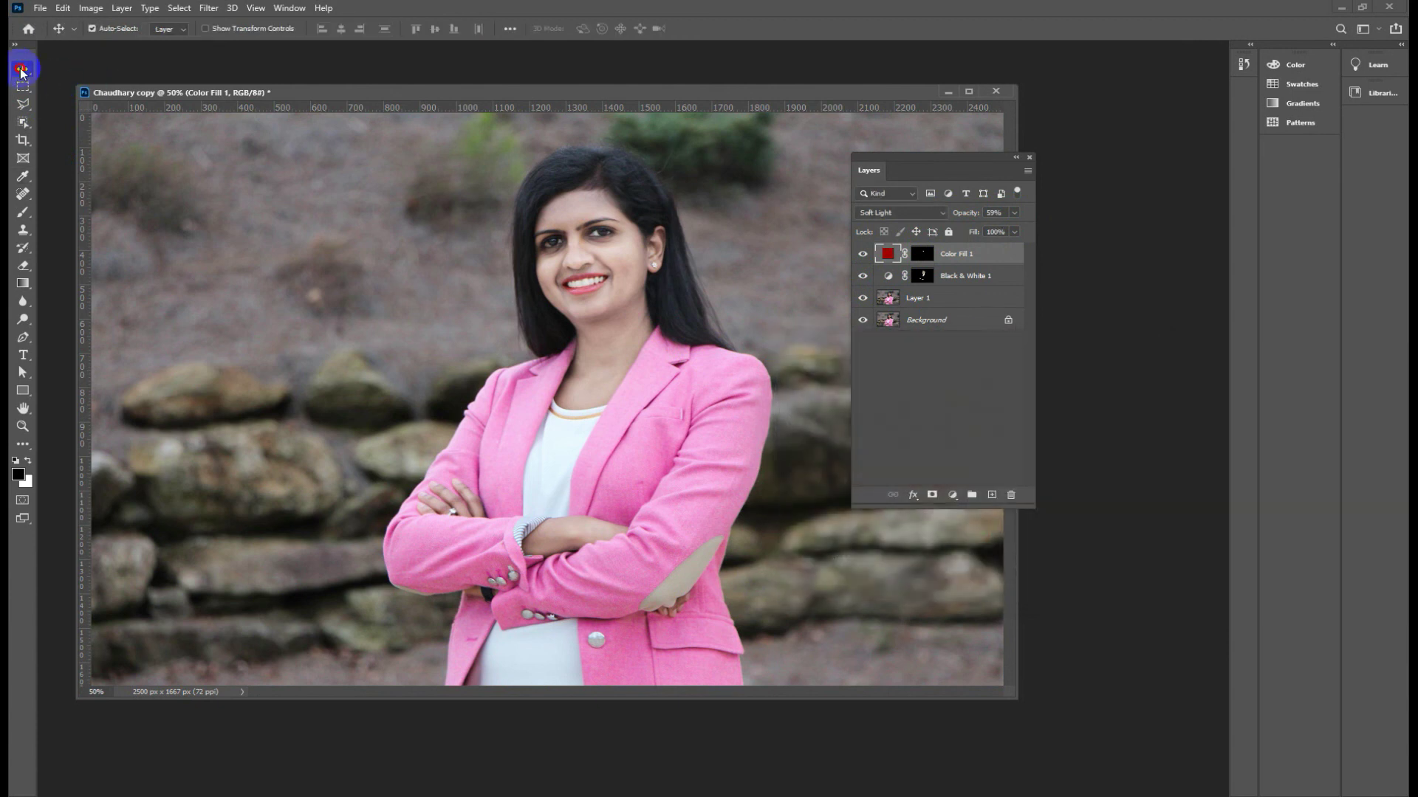
Compare without the lip tint, then group Color Fill 1, Black & White 1 and Layer 1 into Group 1.
key(ctrl+minus)
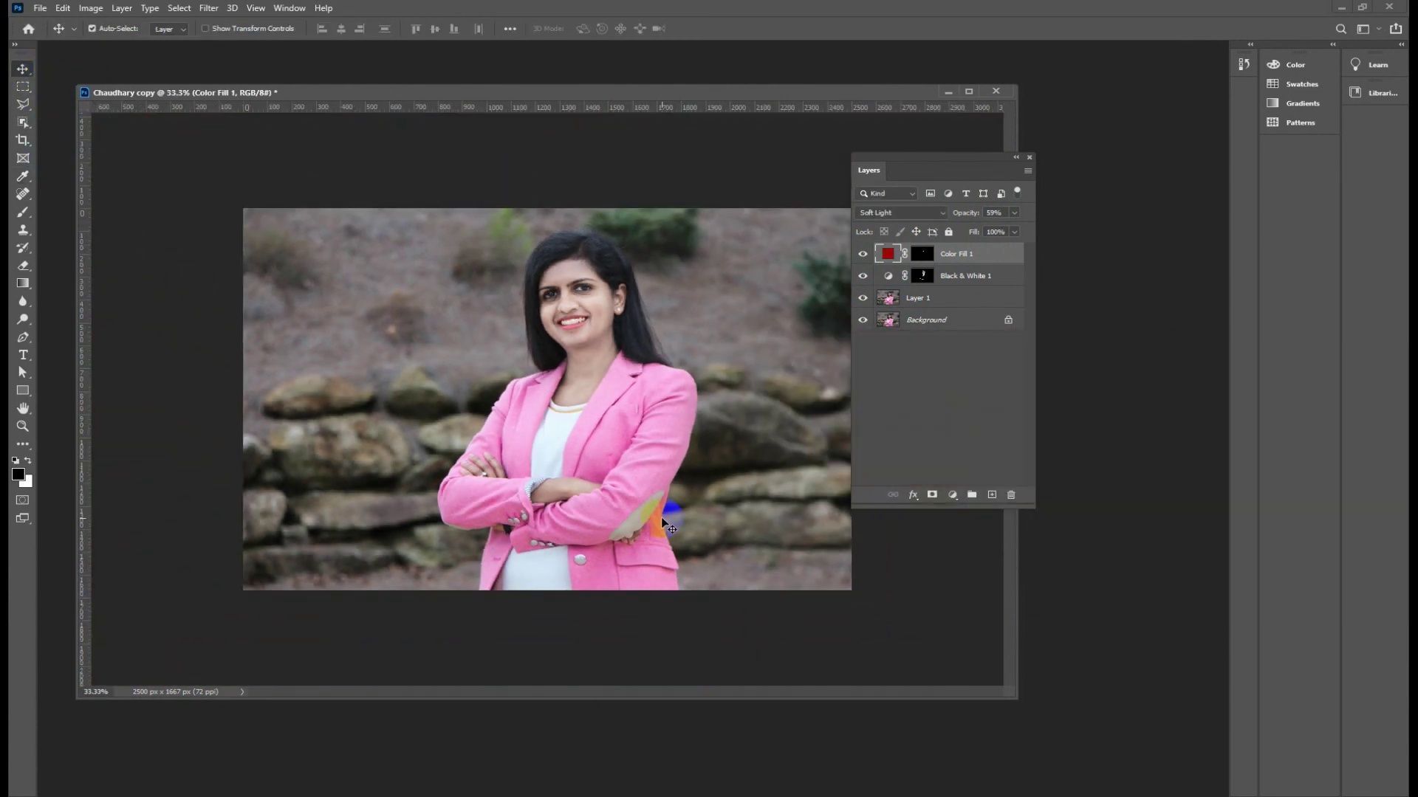
click(861, 254)
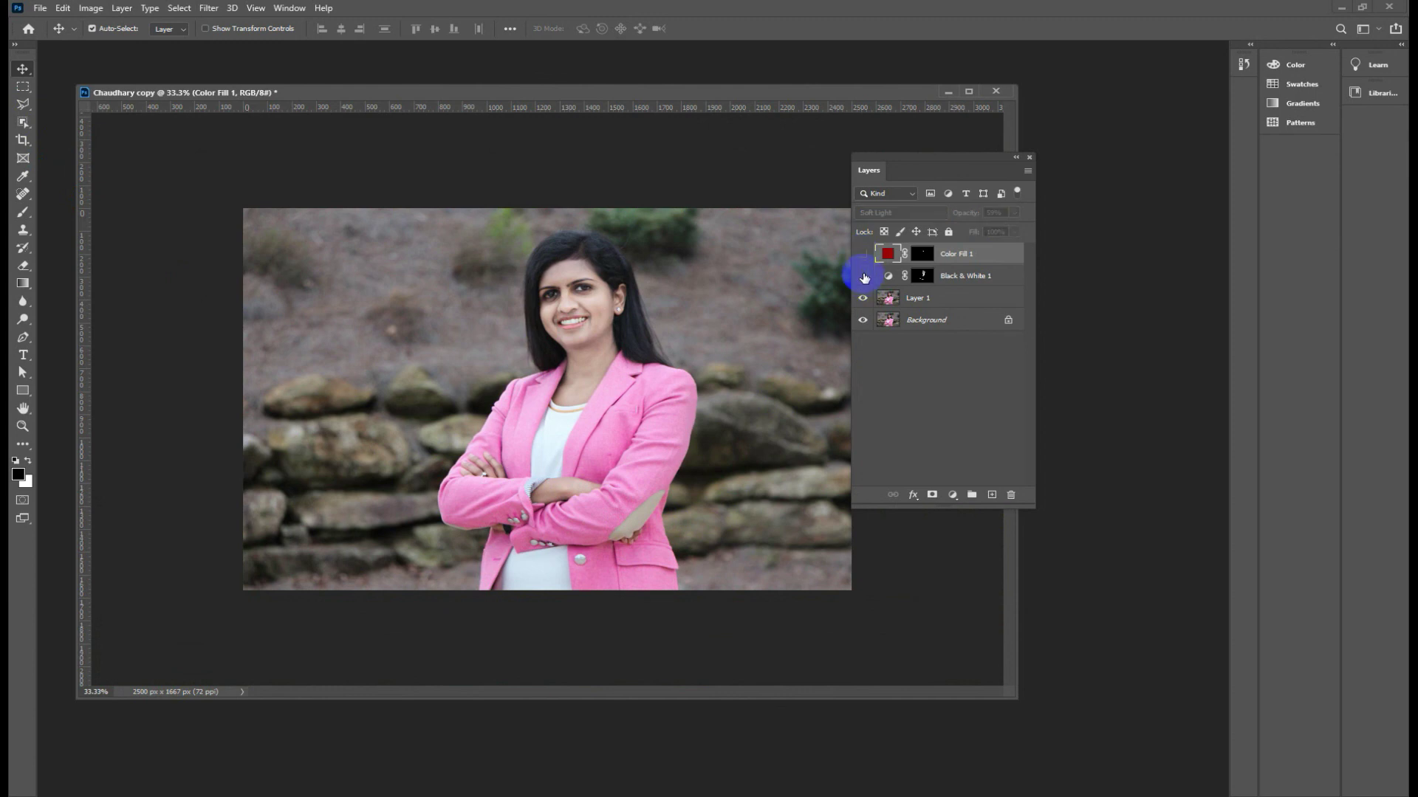
click(861, 254)
click(862, 276)
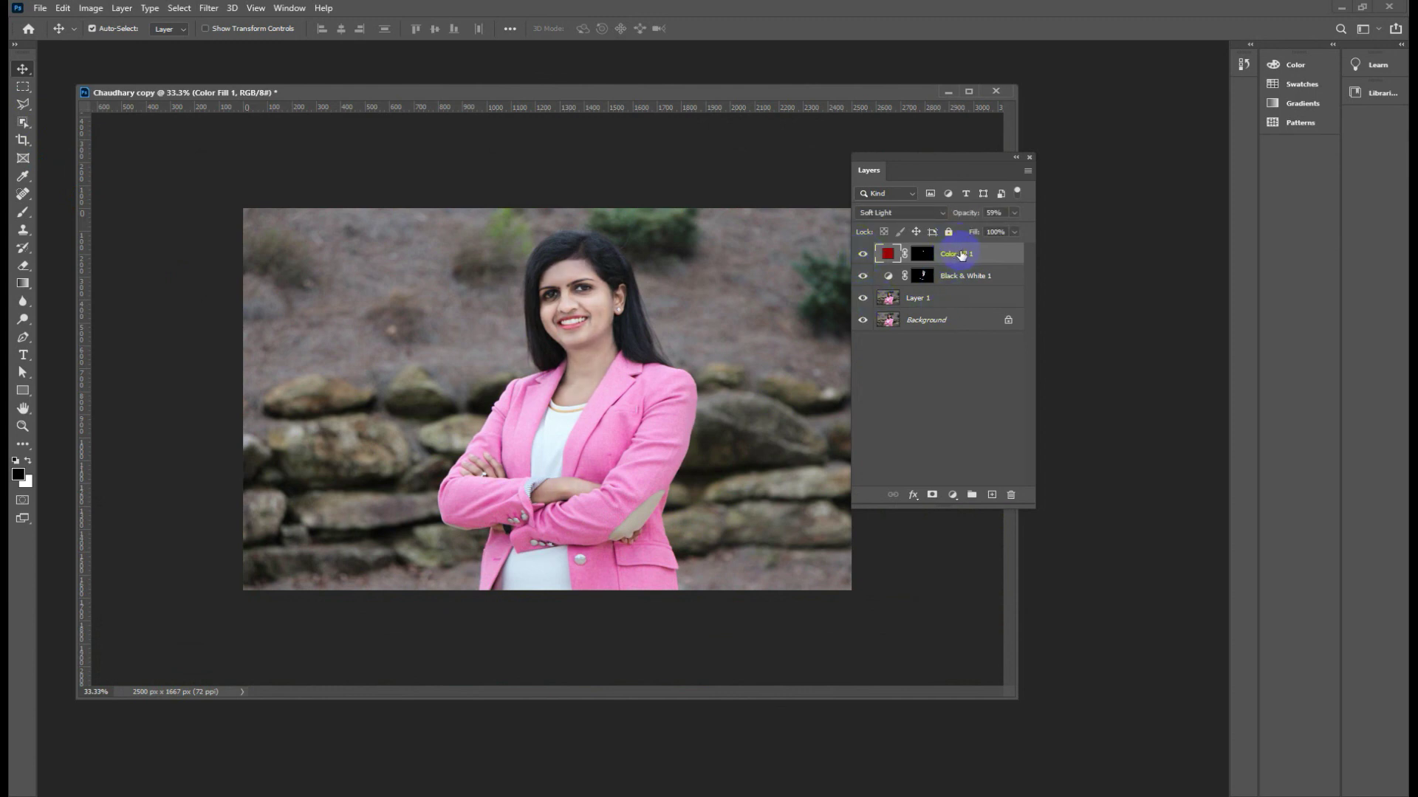
shift+click(933, 299)
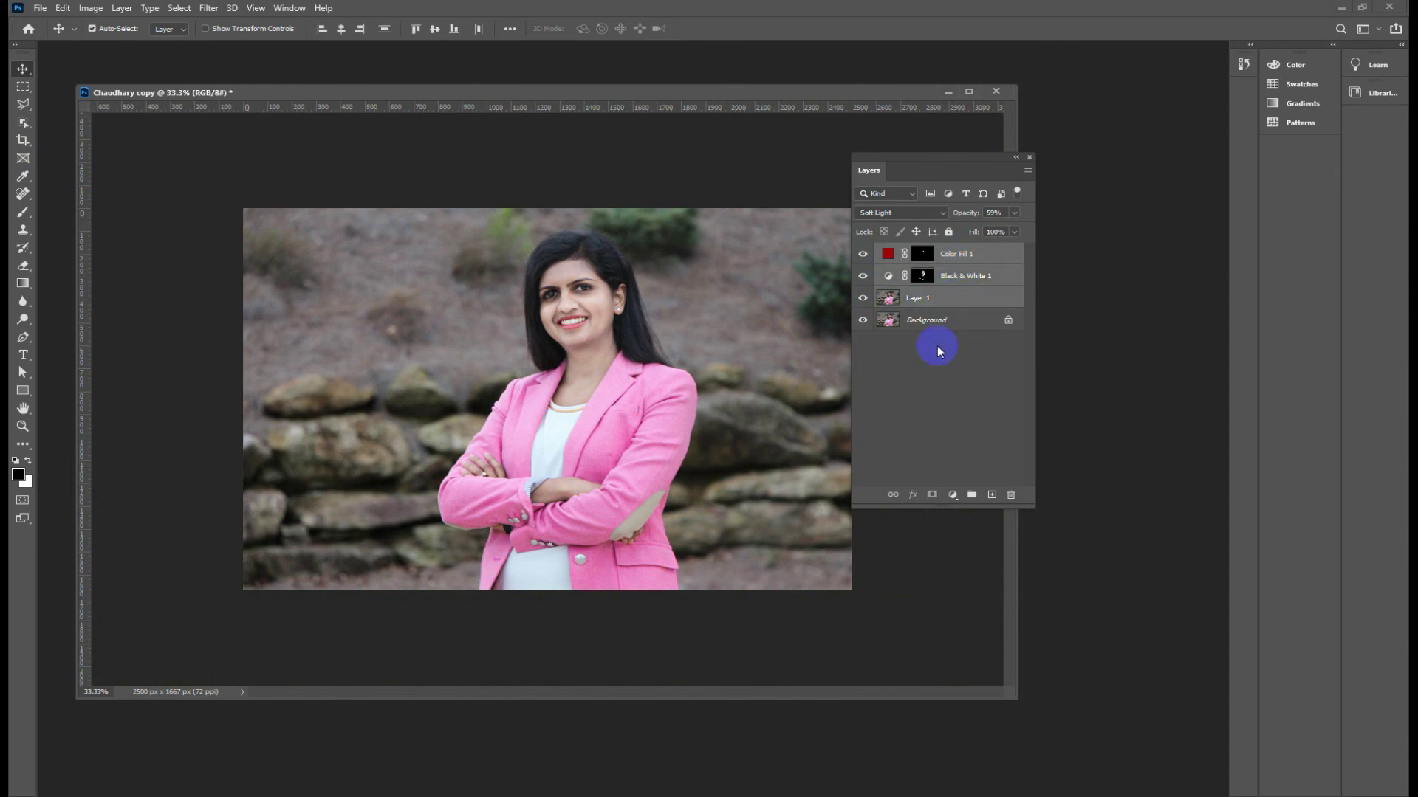
click(972, 496)
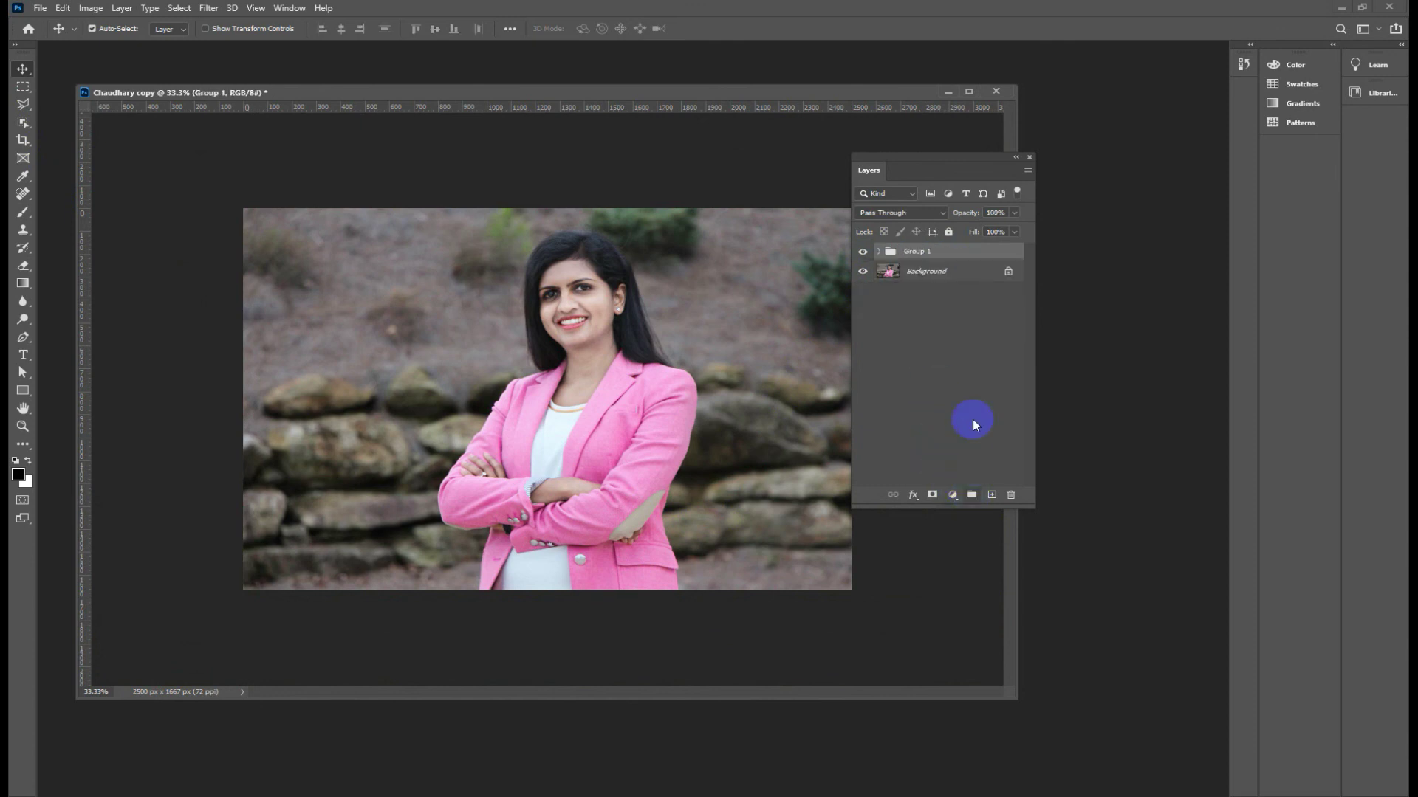
Toggle Group 1 visibility repeatedly to compare the portrait before and after retouching.
click(863, 254)
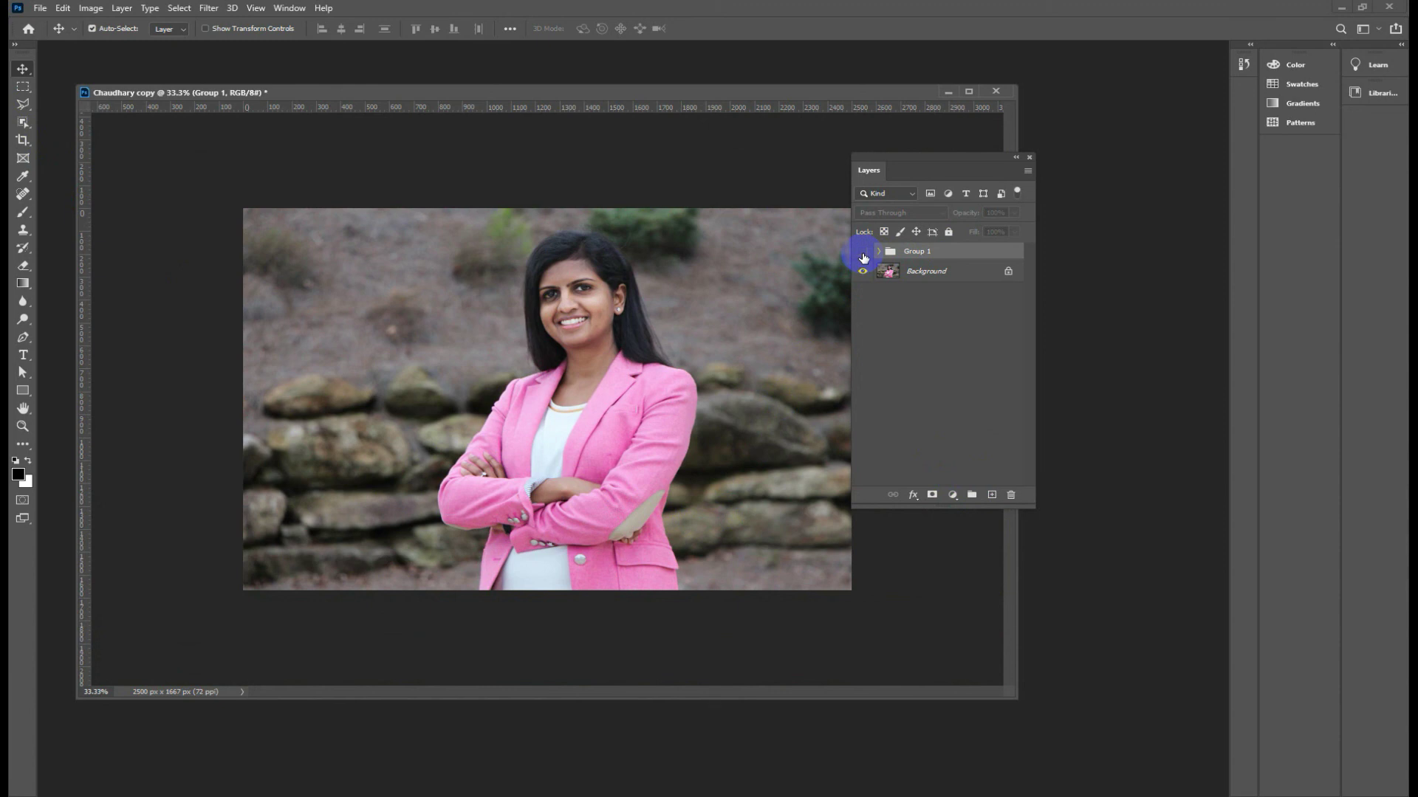
click(862, 254)
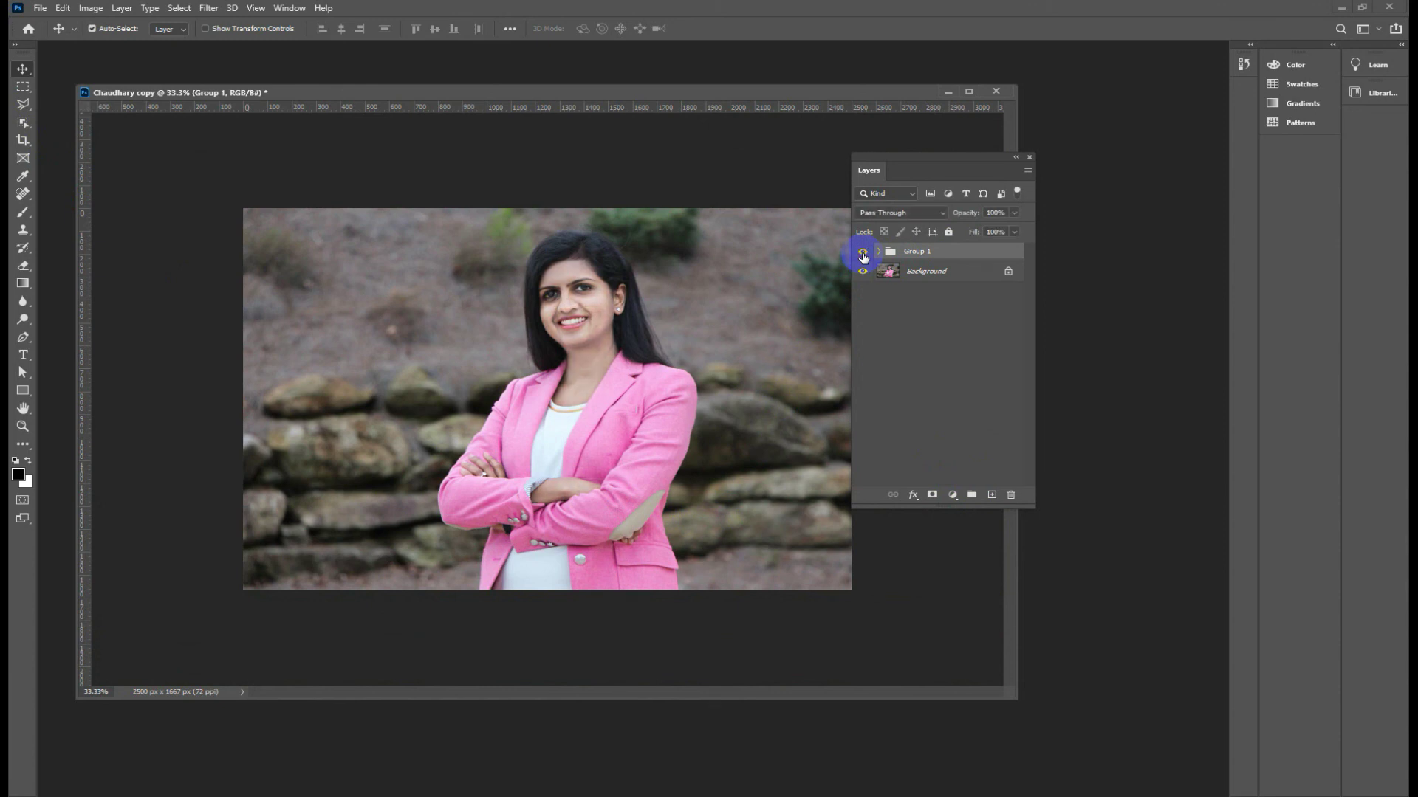
click(862, 253)
click(862, 253)
click(862, 254)
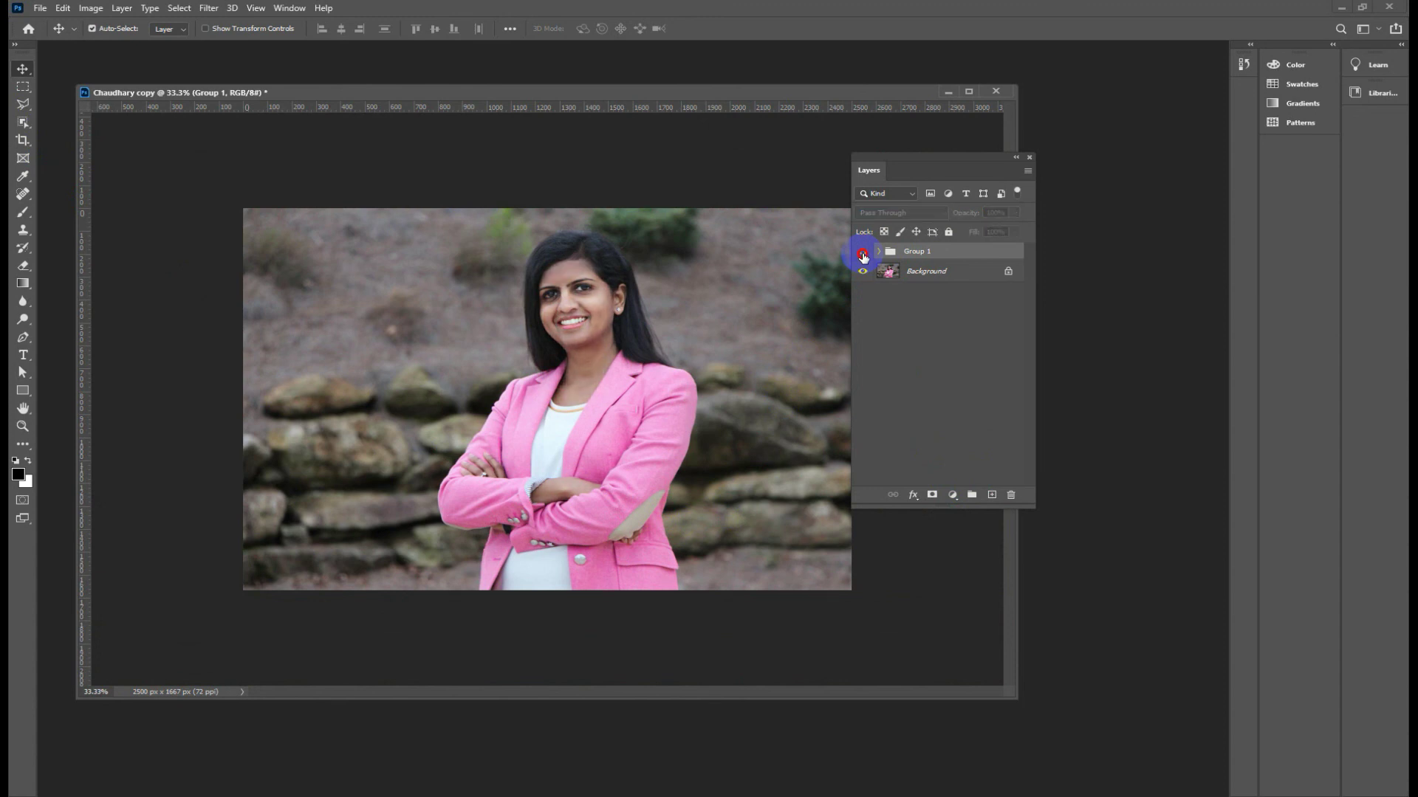
click(862, 253)
Set Black & White 1 opacity to 45%, collapse Group 1 and recompare before and after.
click(878, 251)
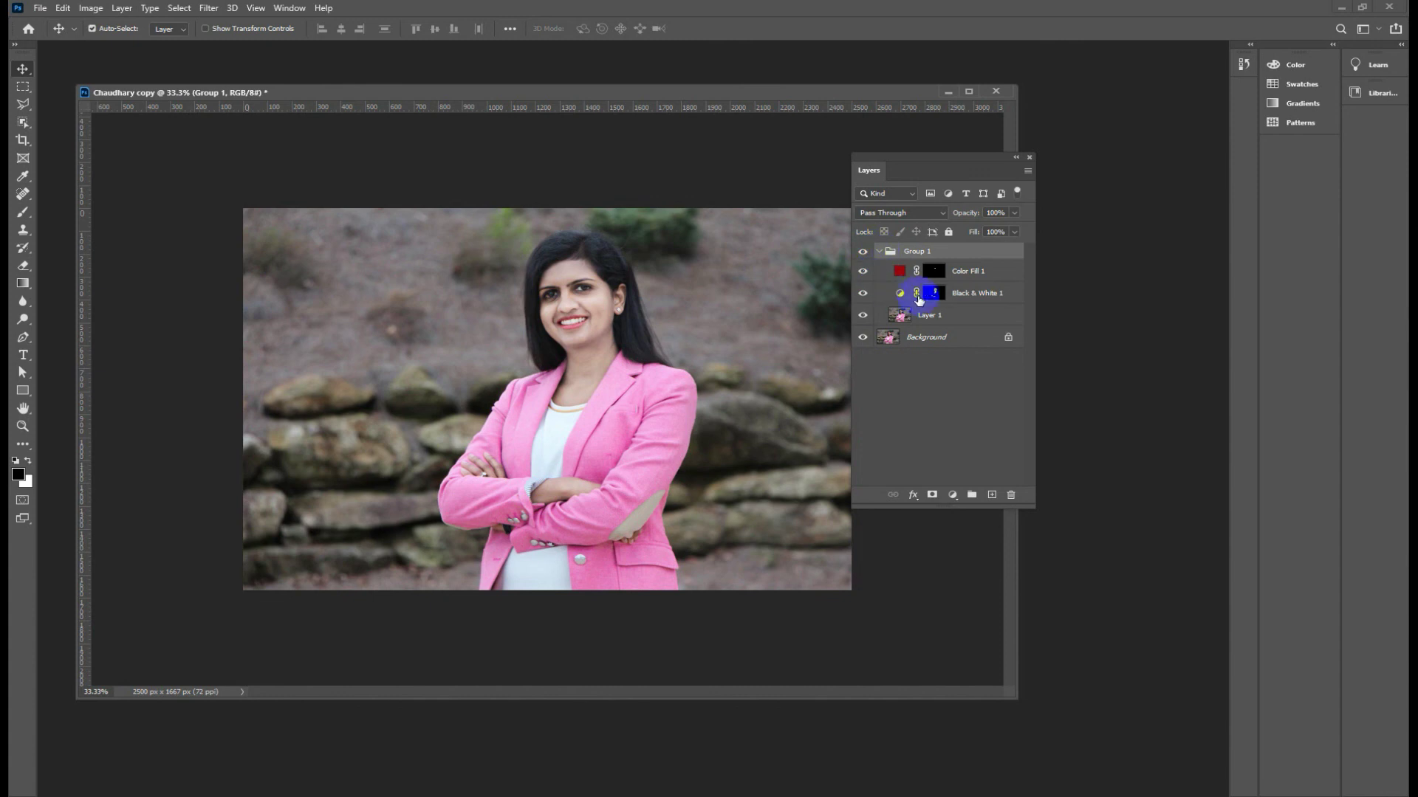
click(951, 294)
drag(1001, 213, 982, 213)
text(45)
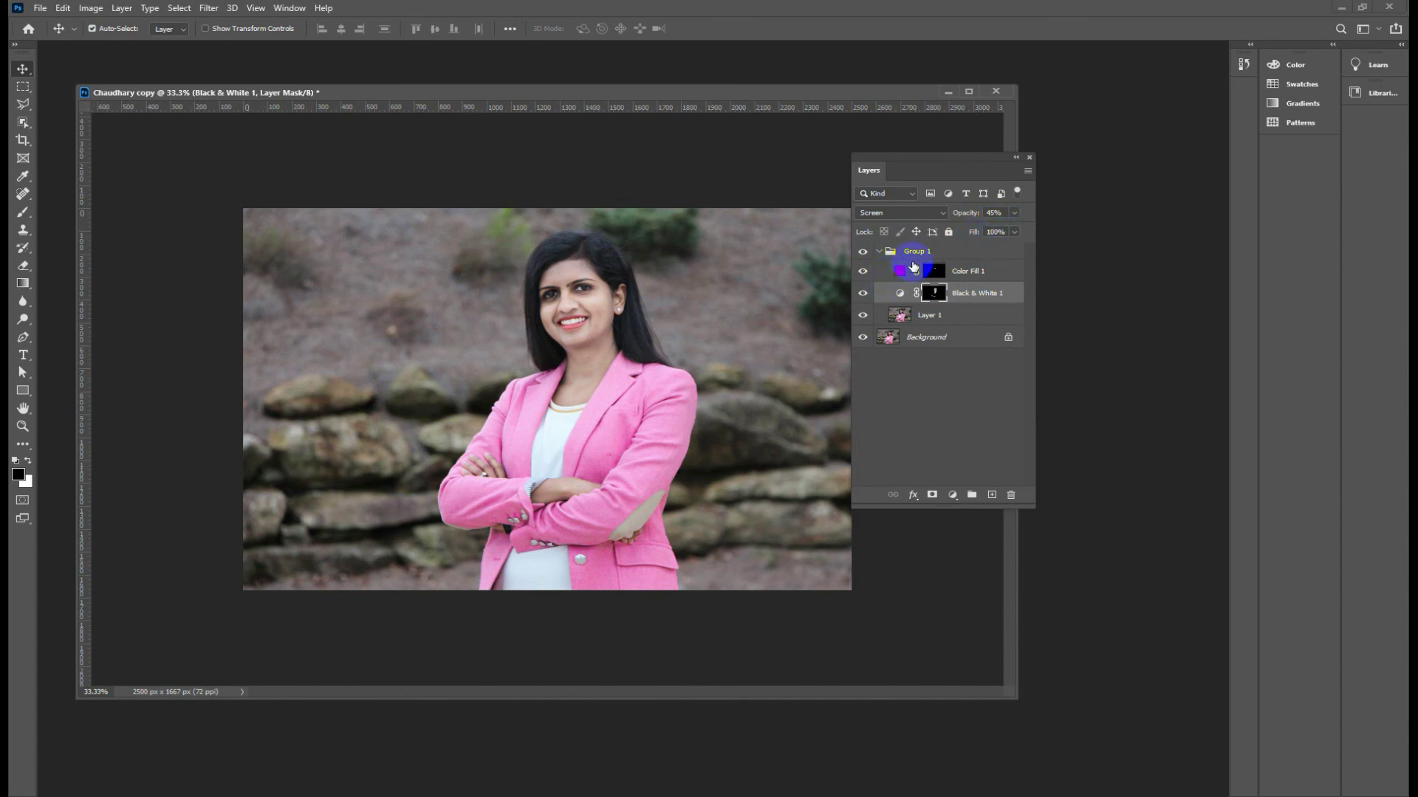
click(919, 254)
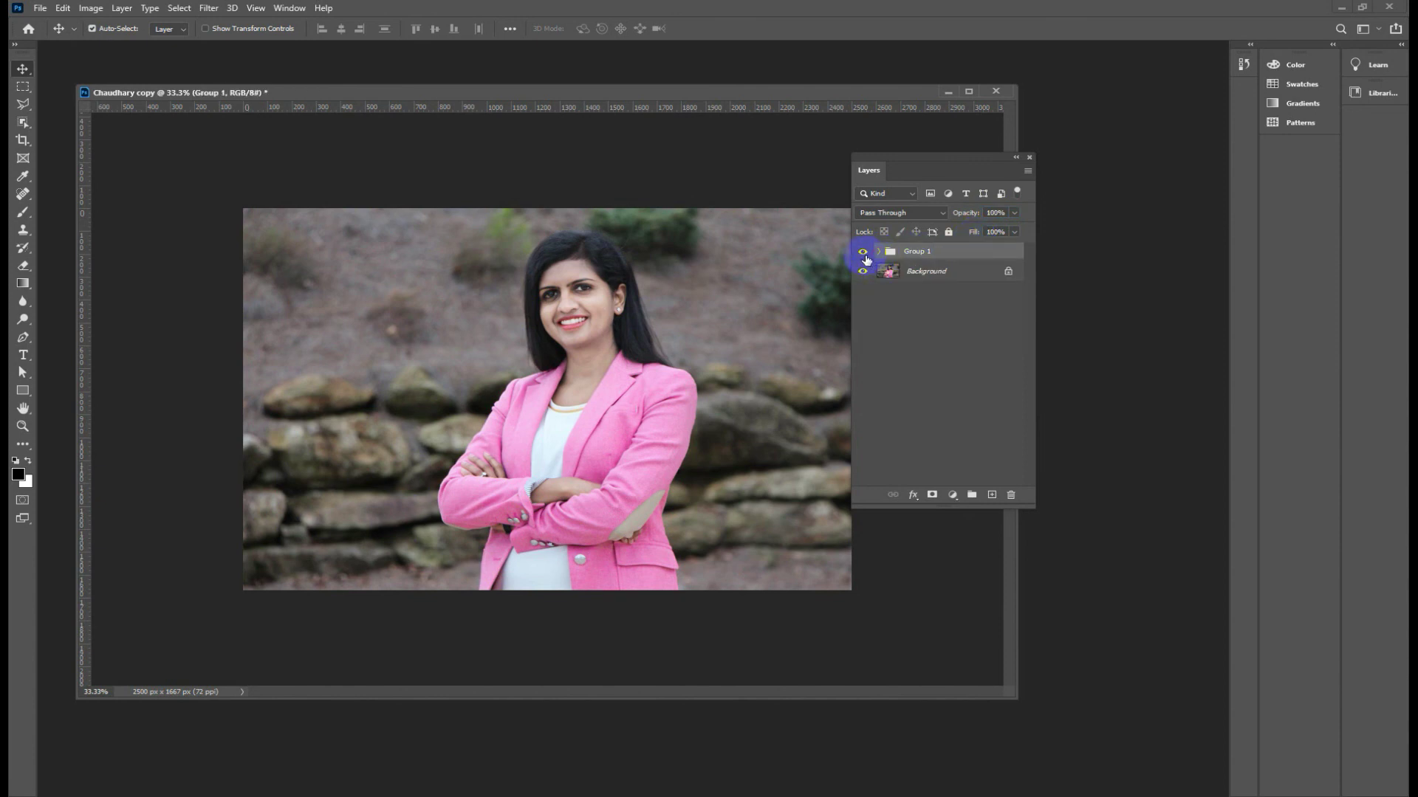
click(862, 251)
click(863, 255)
click(864, 255)
click(23, 69)
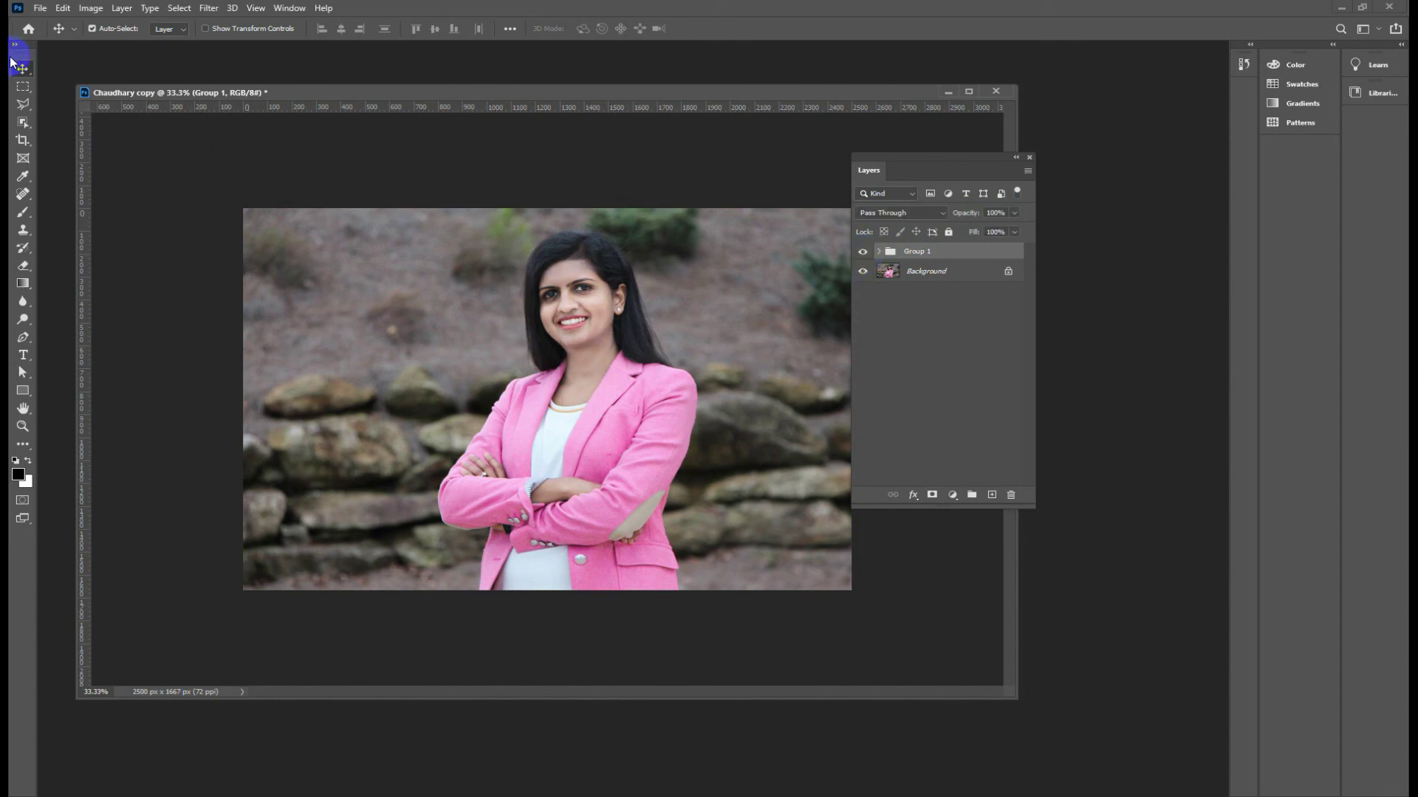